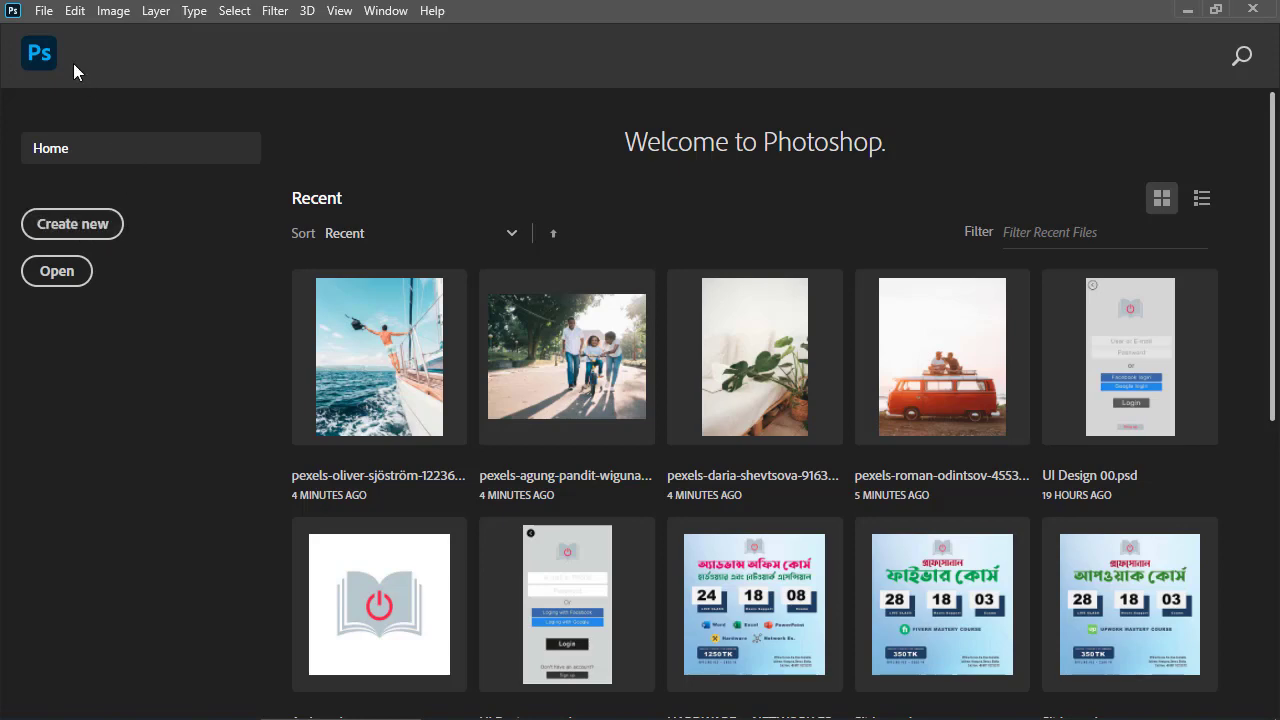
- Leave the home screen and open the red van photo from the Downloads folder
click(44, 12)
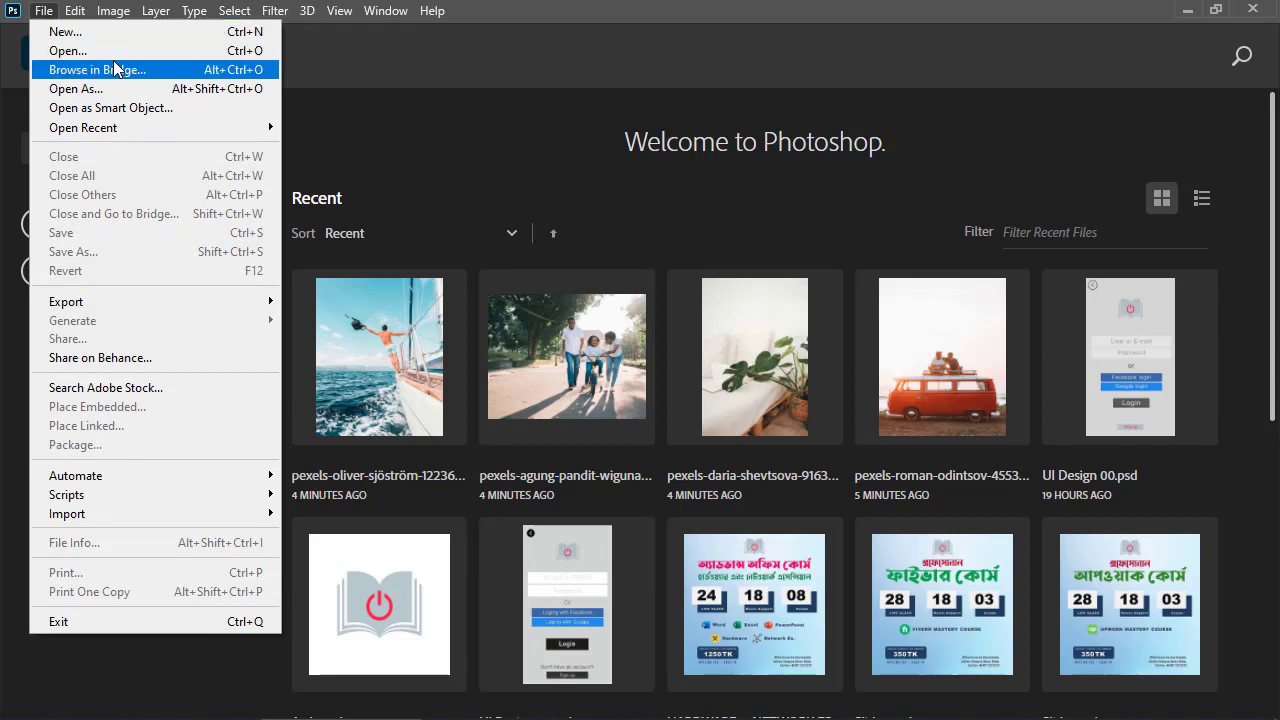
click(414, 82)
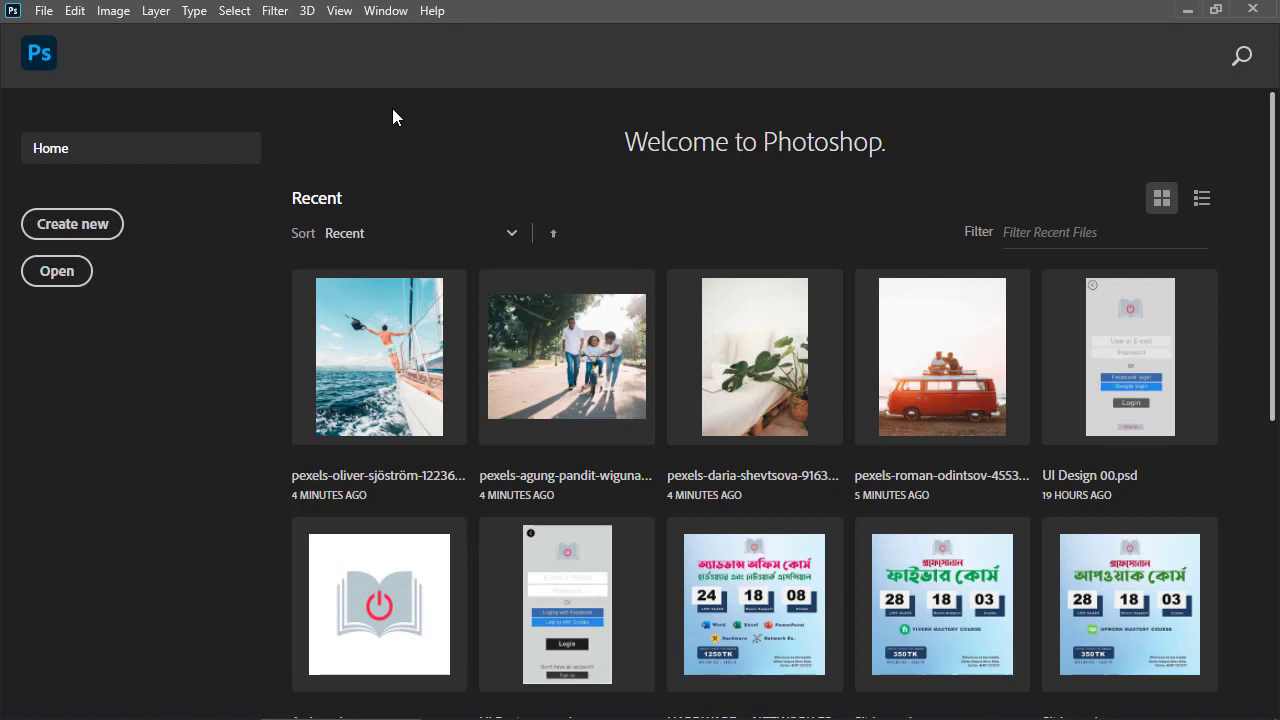
click(38, 54)
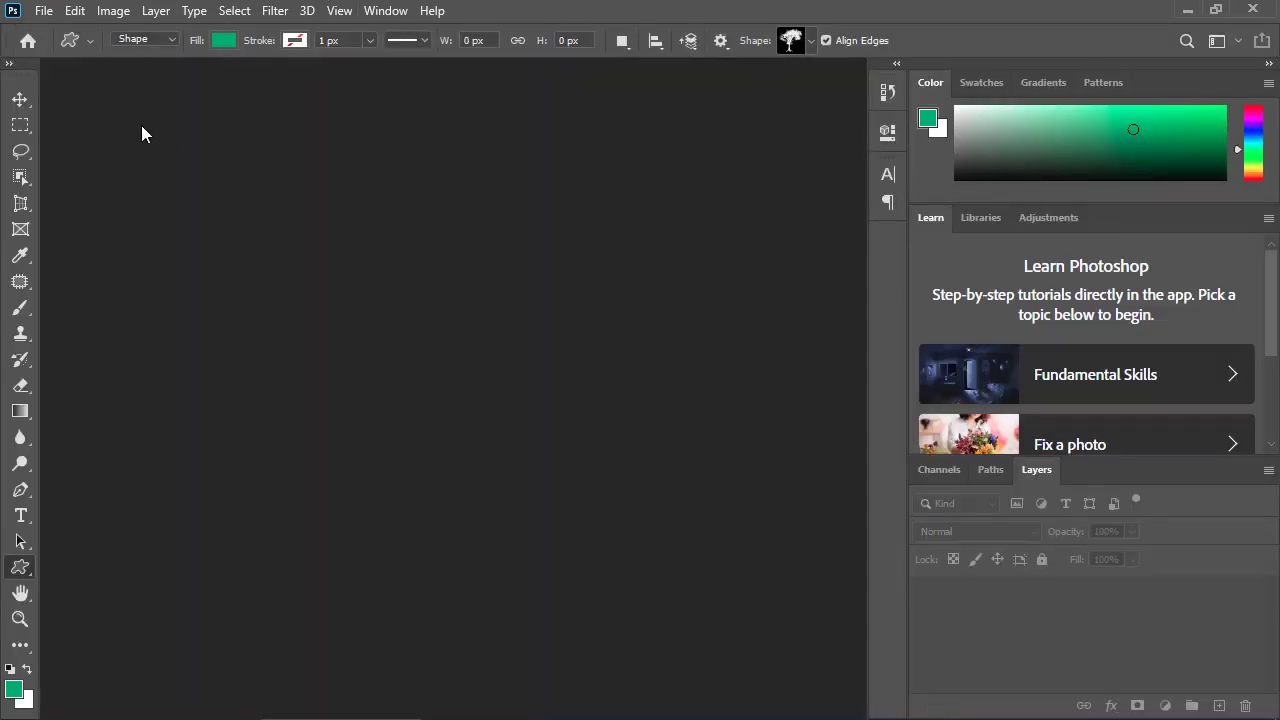
click(51, 18)
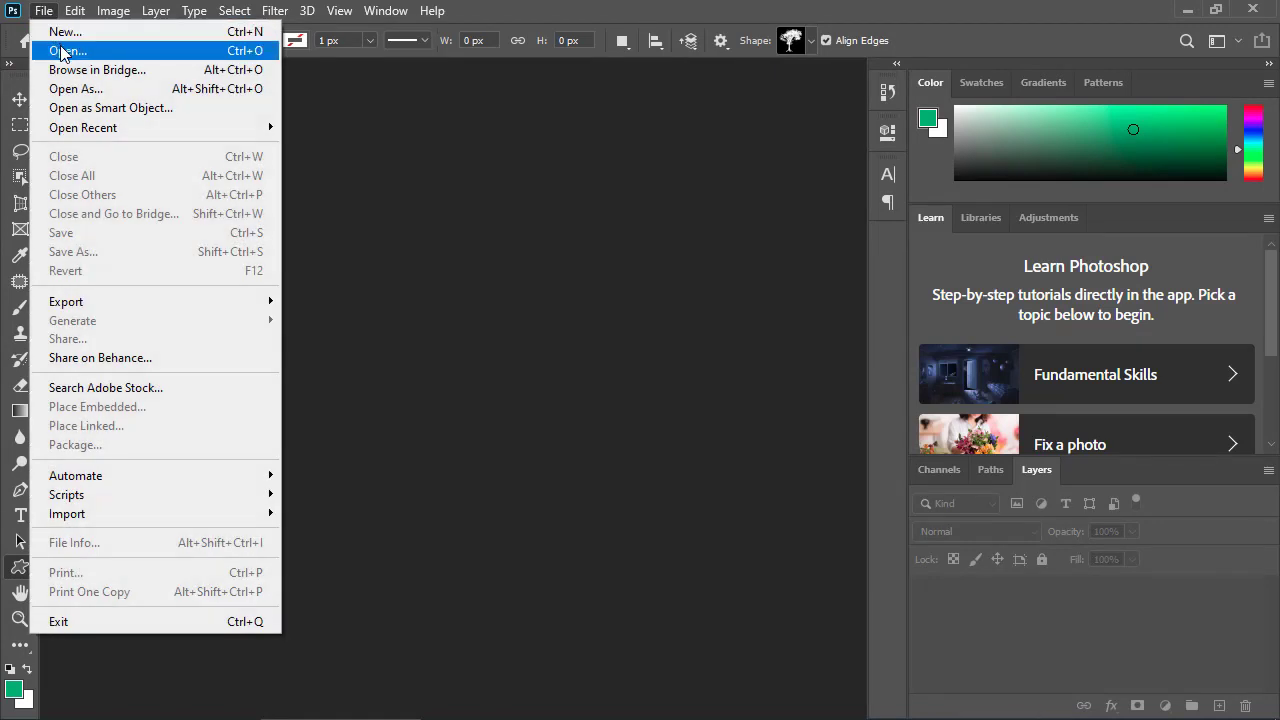
click(63, 52)
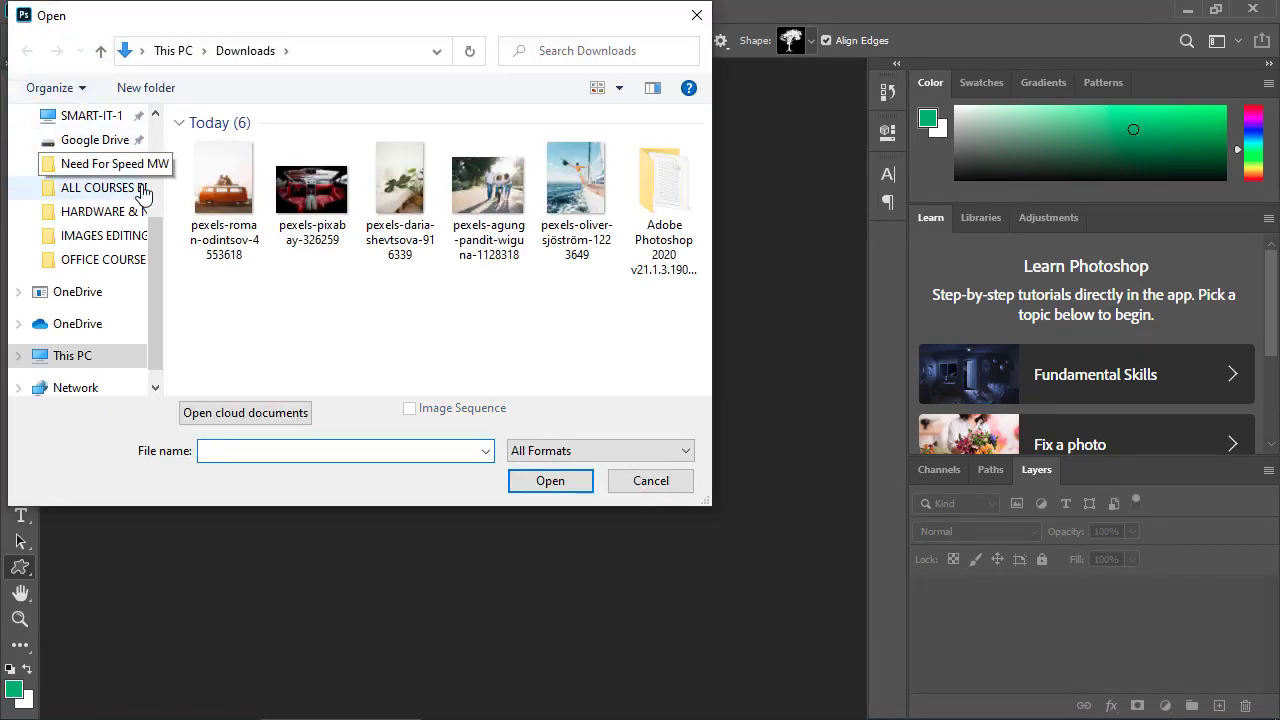
click(224, 207)
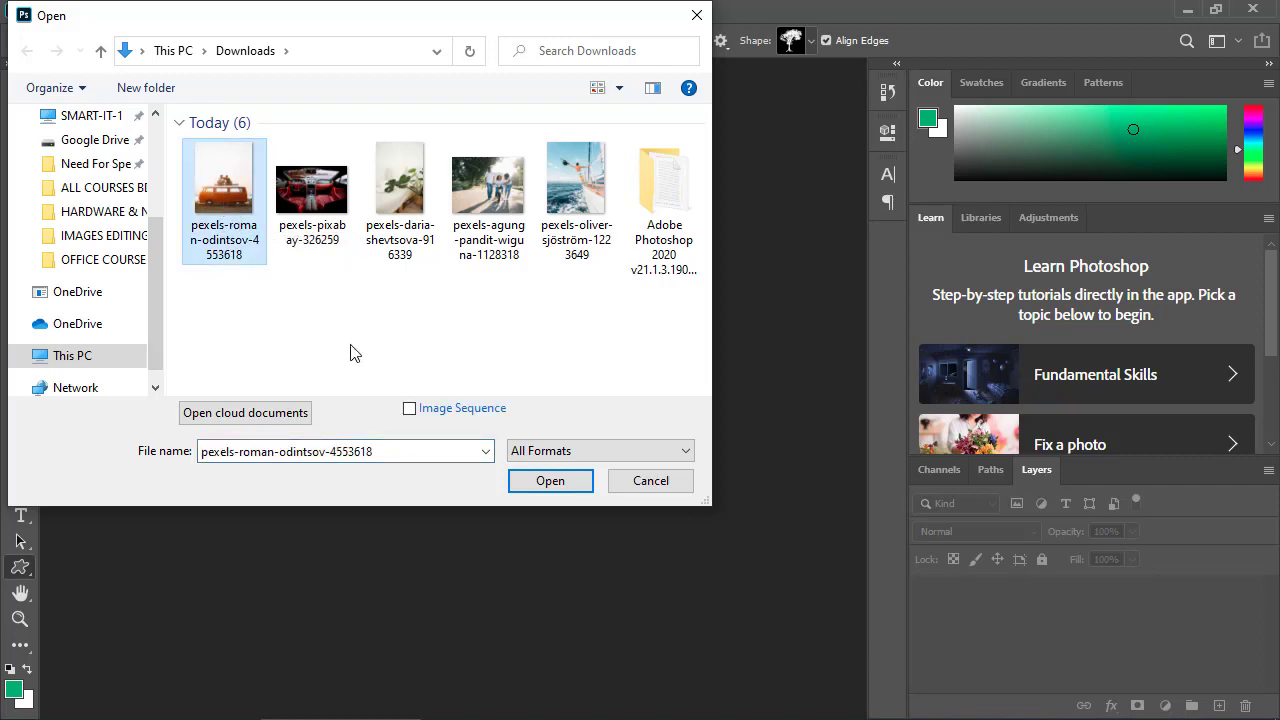
click(585, 487)
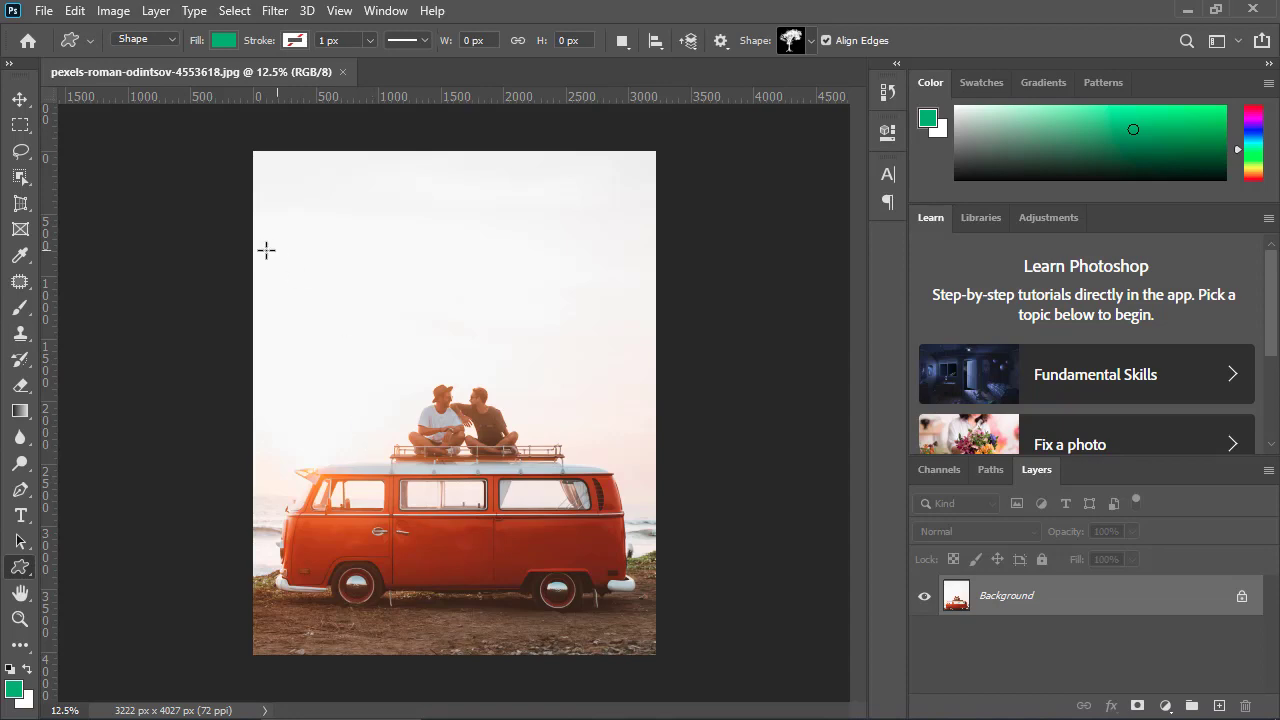
click(44, 10)
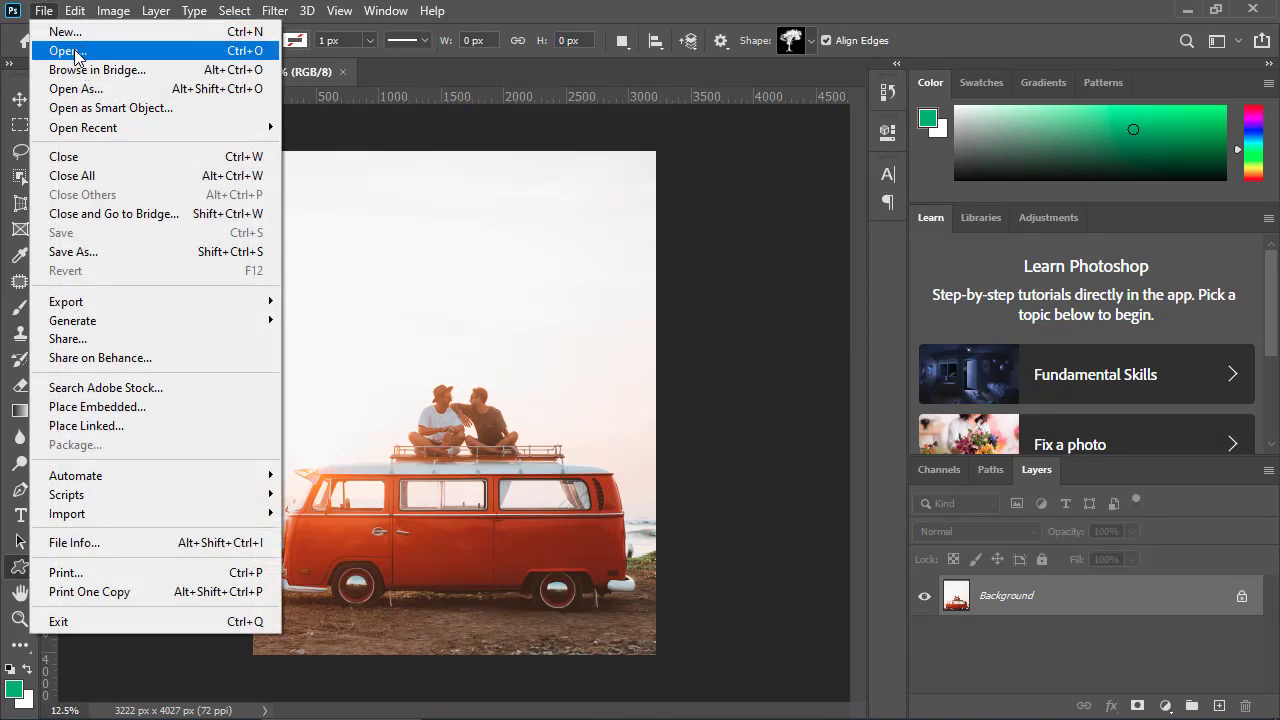
click(65, 31)
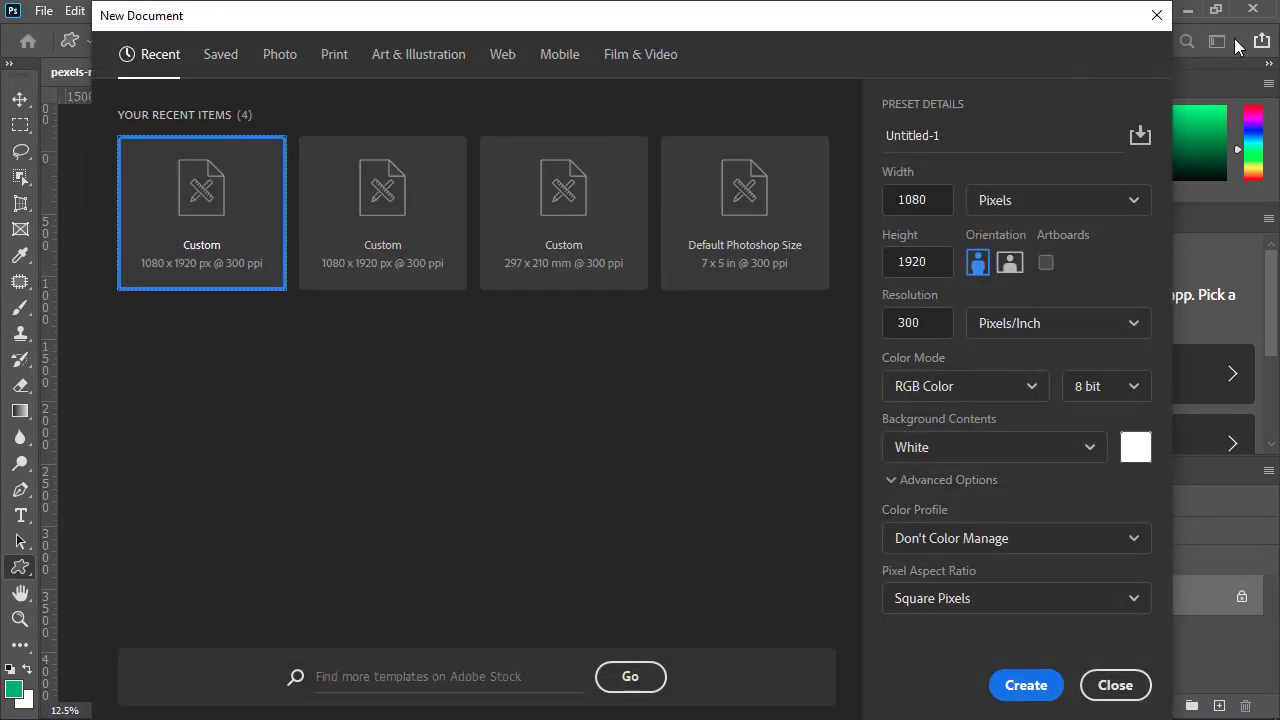
key(Escape)
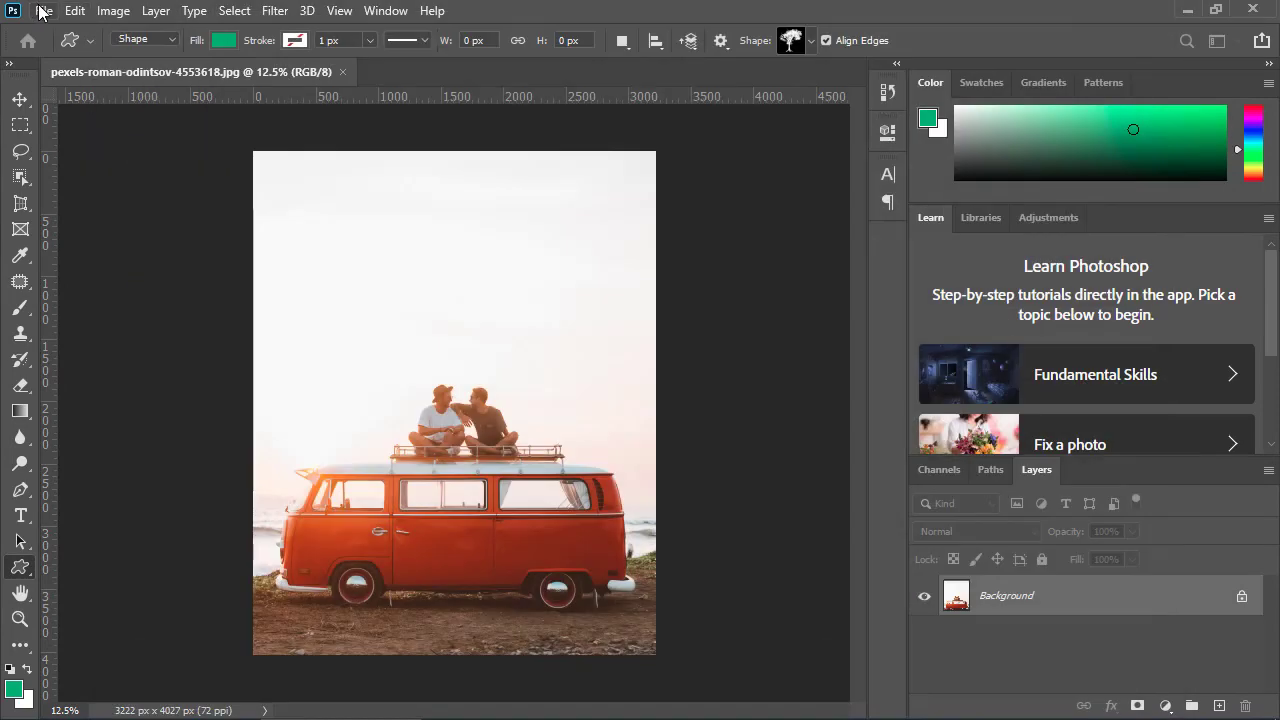
- Open the car interior, family and sailboat photos together from the Downloads folder
click(44, 10)
click(92, 54)
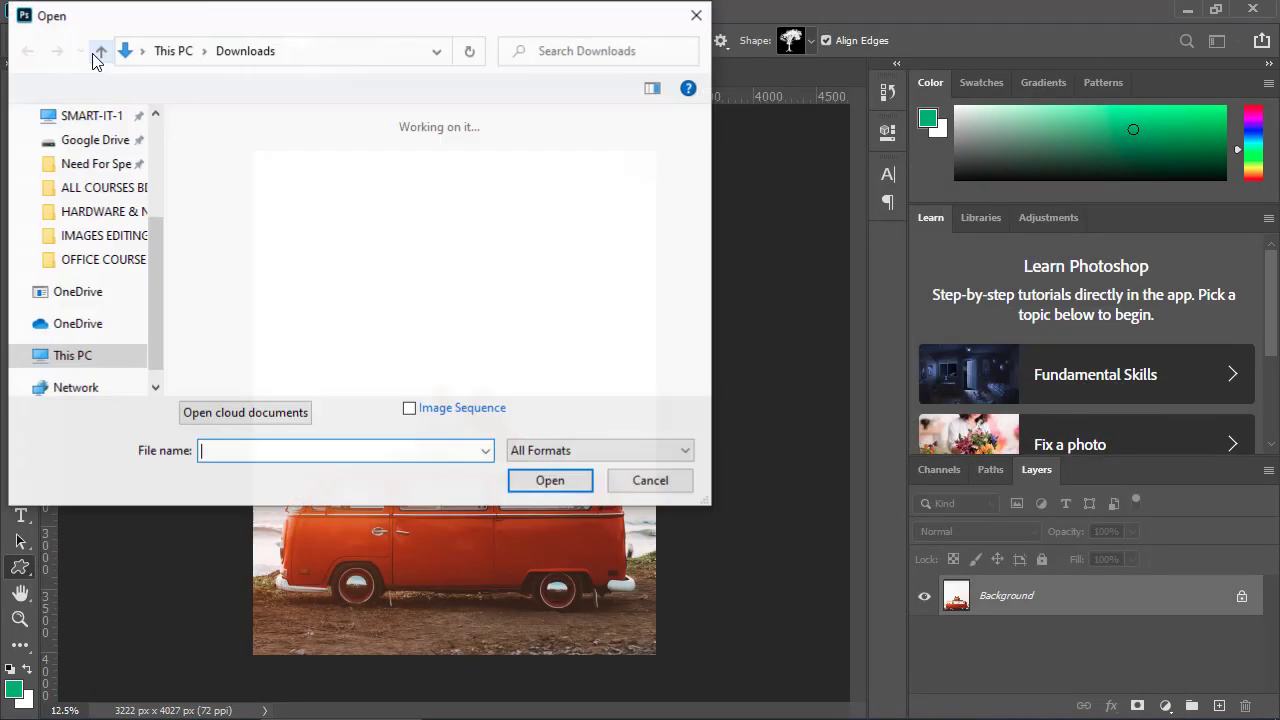
click(310, 205)
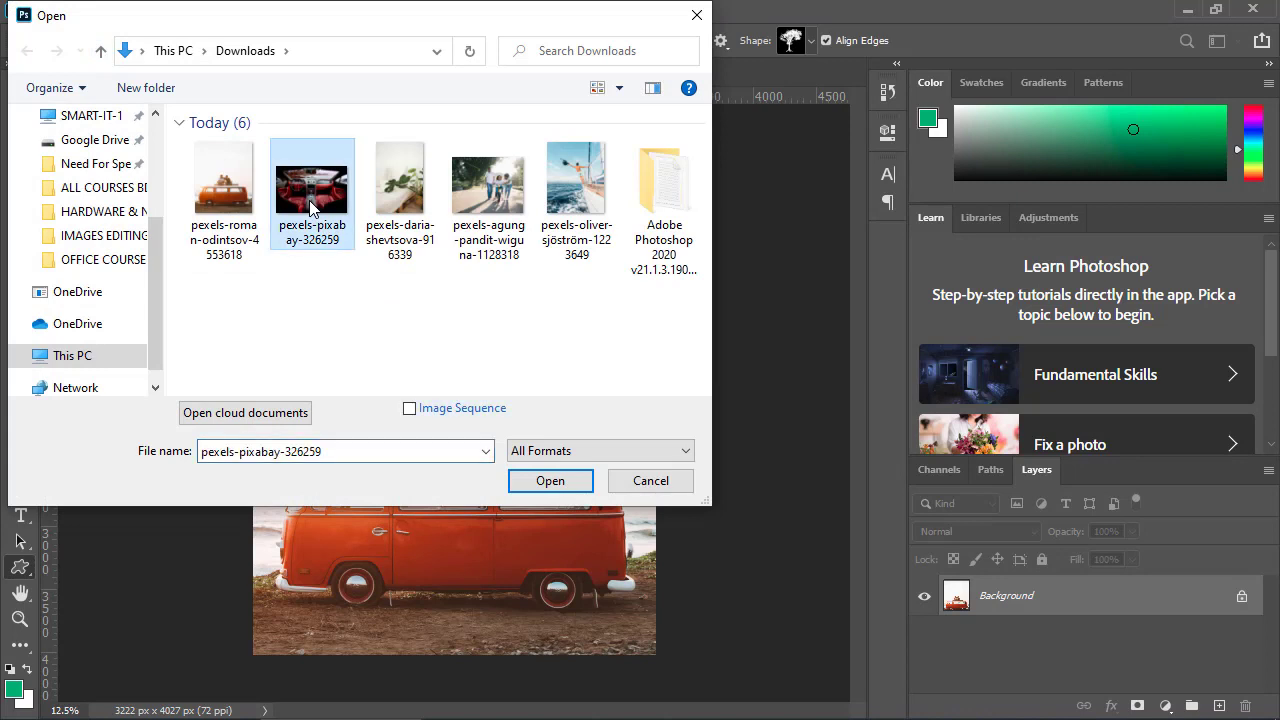
click(490, 208)
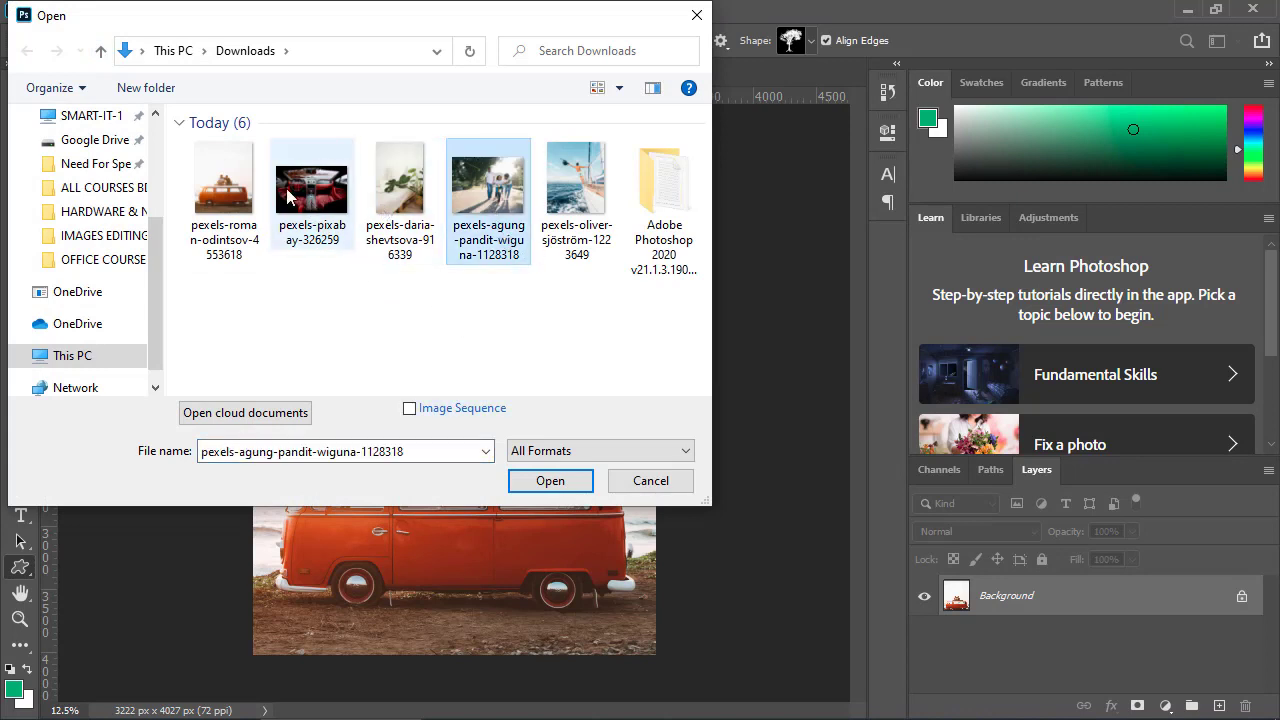
click(246, 196)
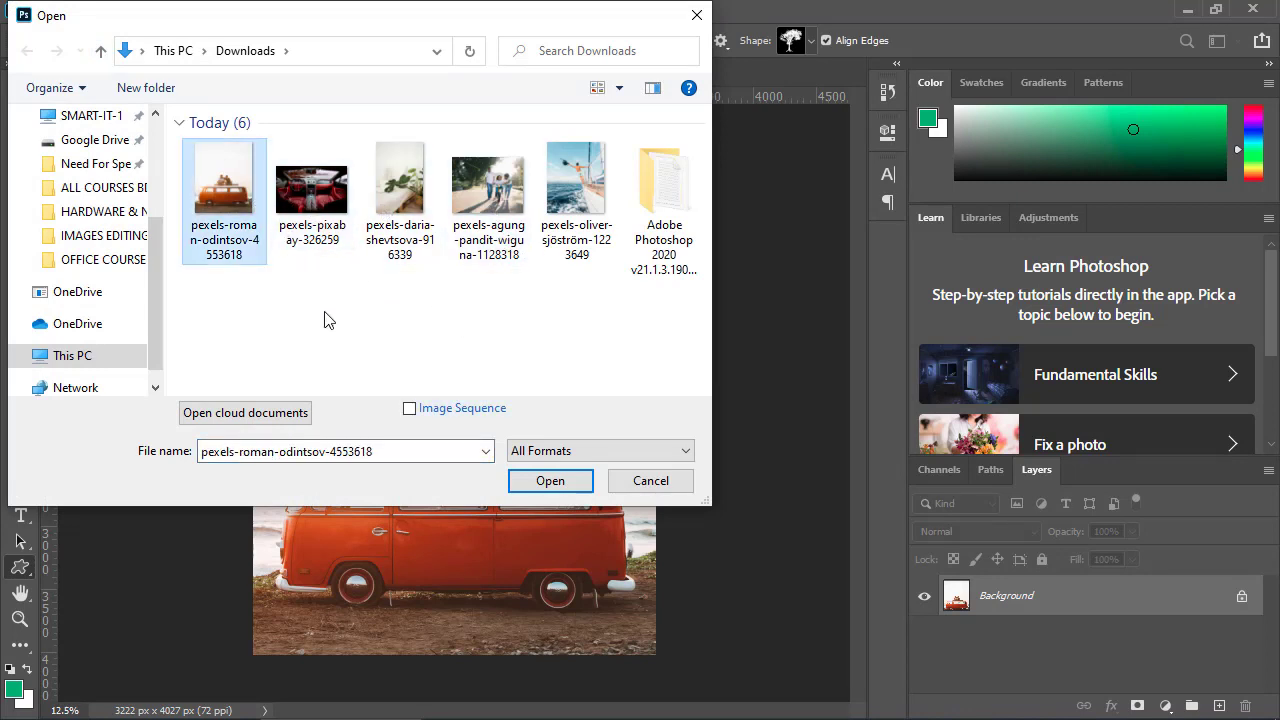
click(321, 199)
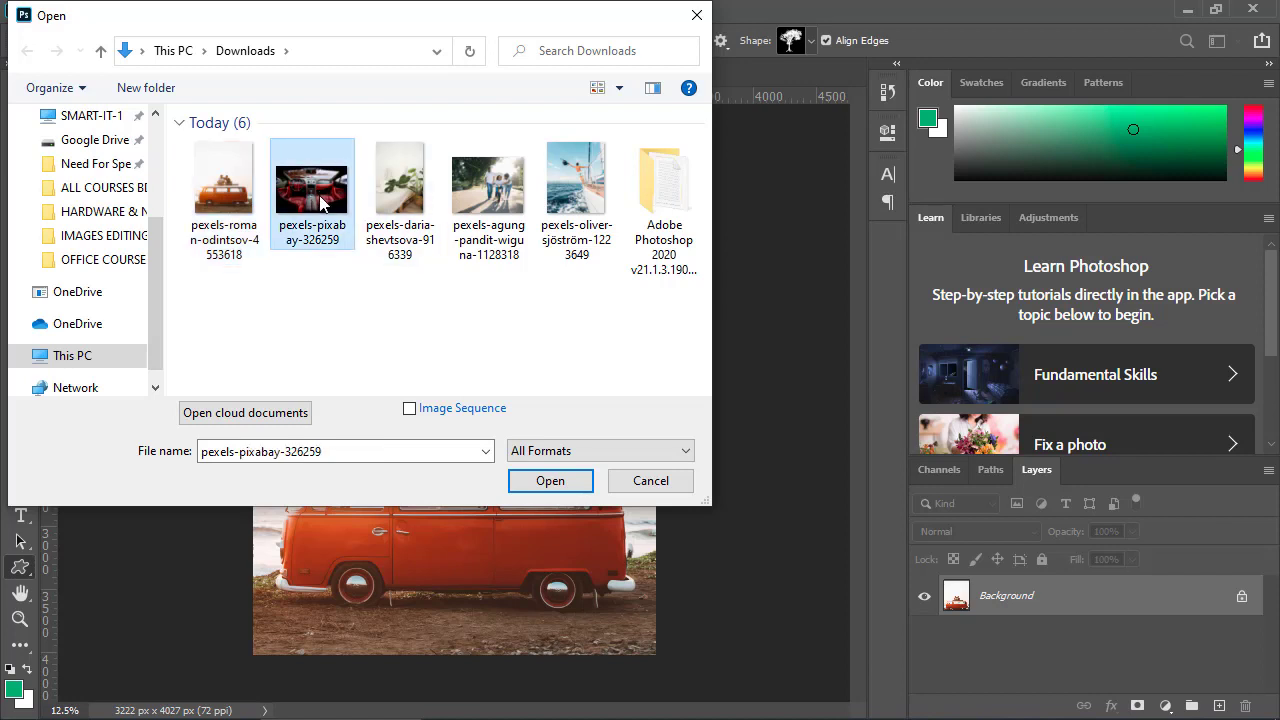
ctrl+click(498, 236)
ctrl+click(218, 205)
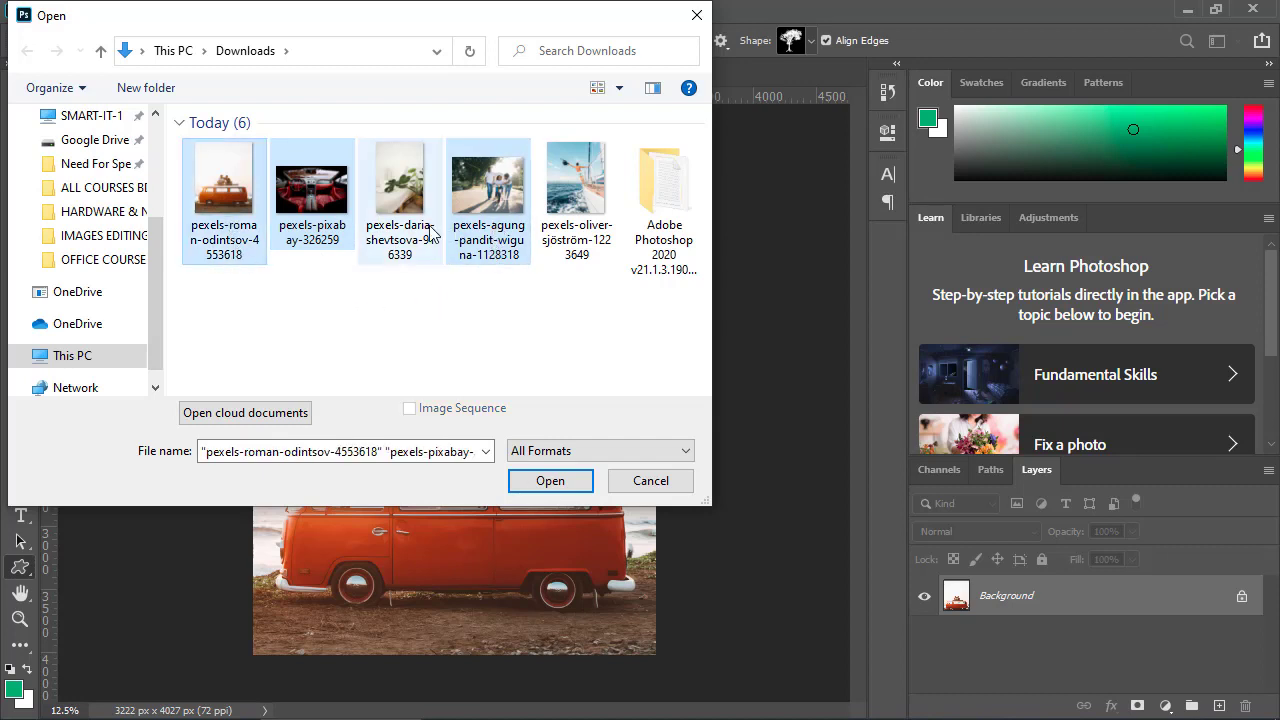
ctrl+click(234, 238)
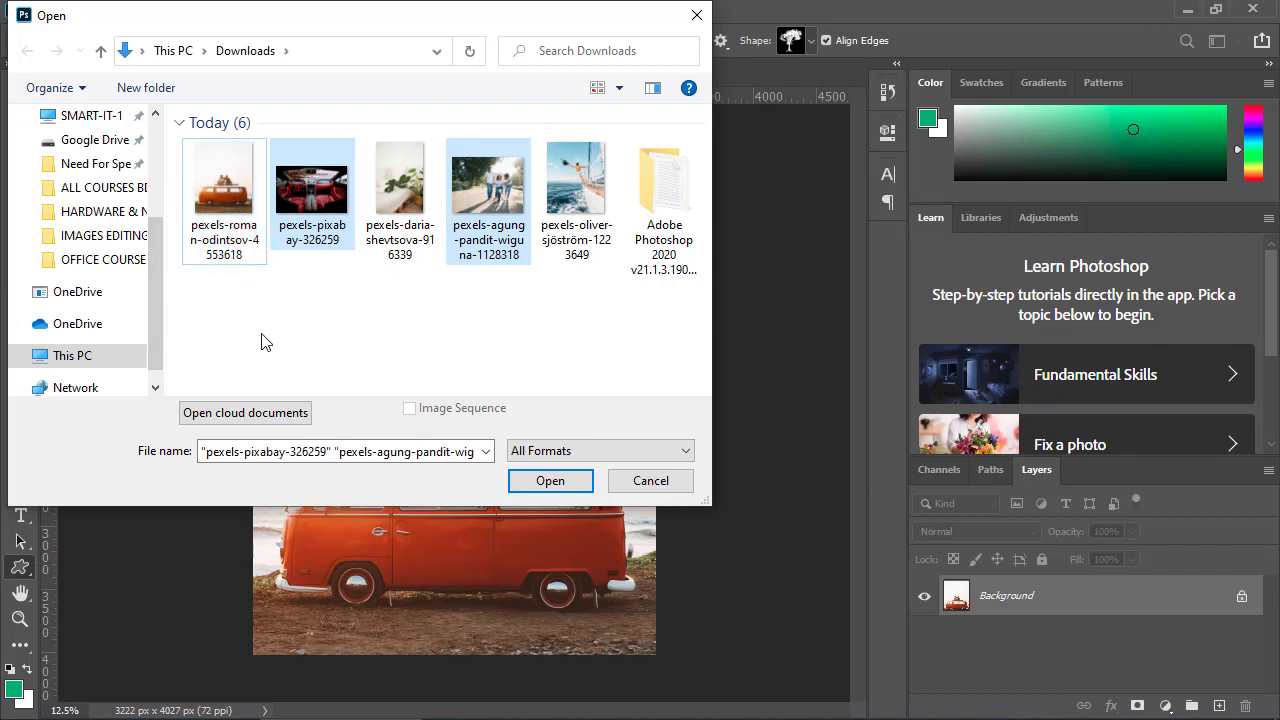
ctrl+click(580, 210)
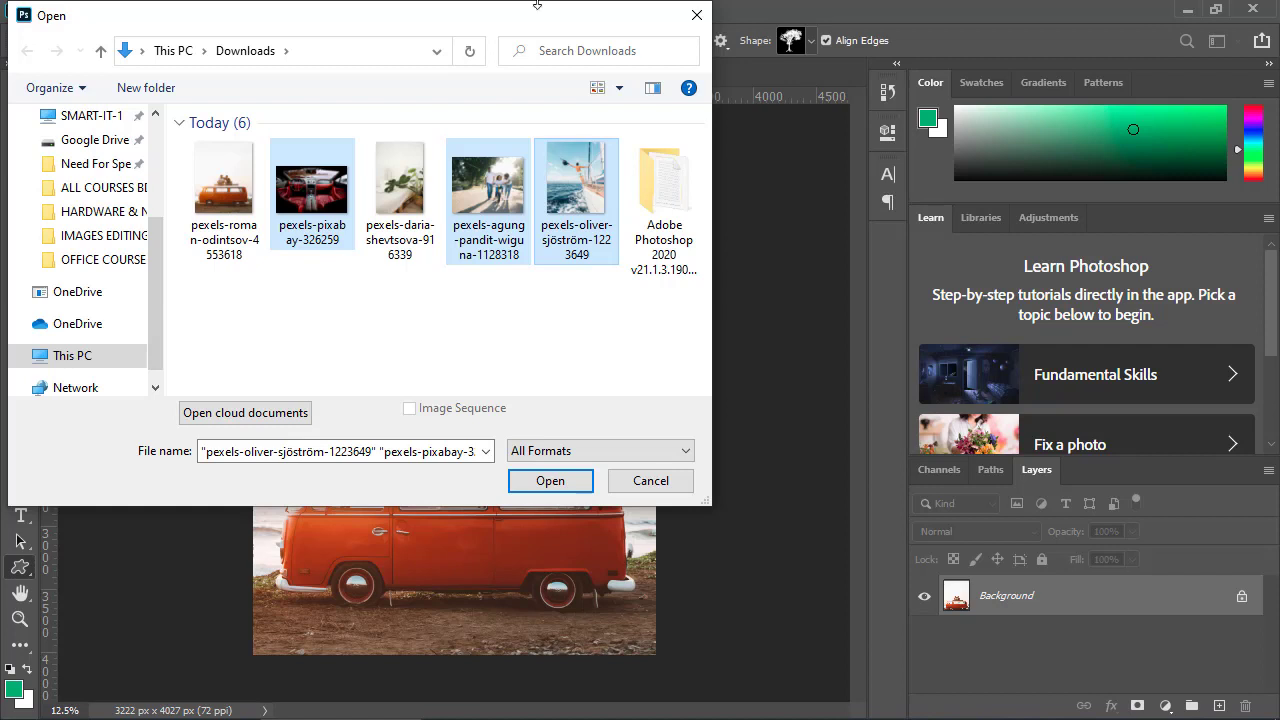
click(566, 479)
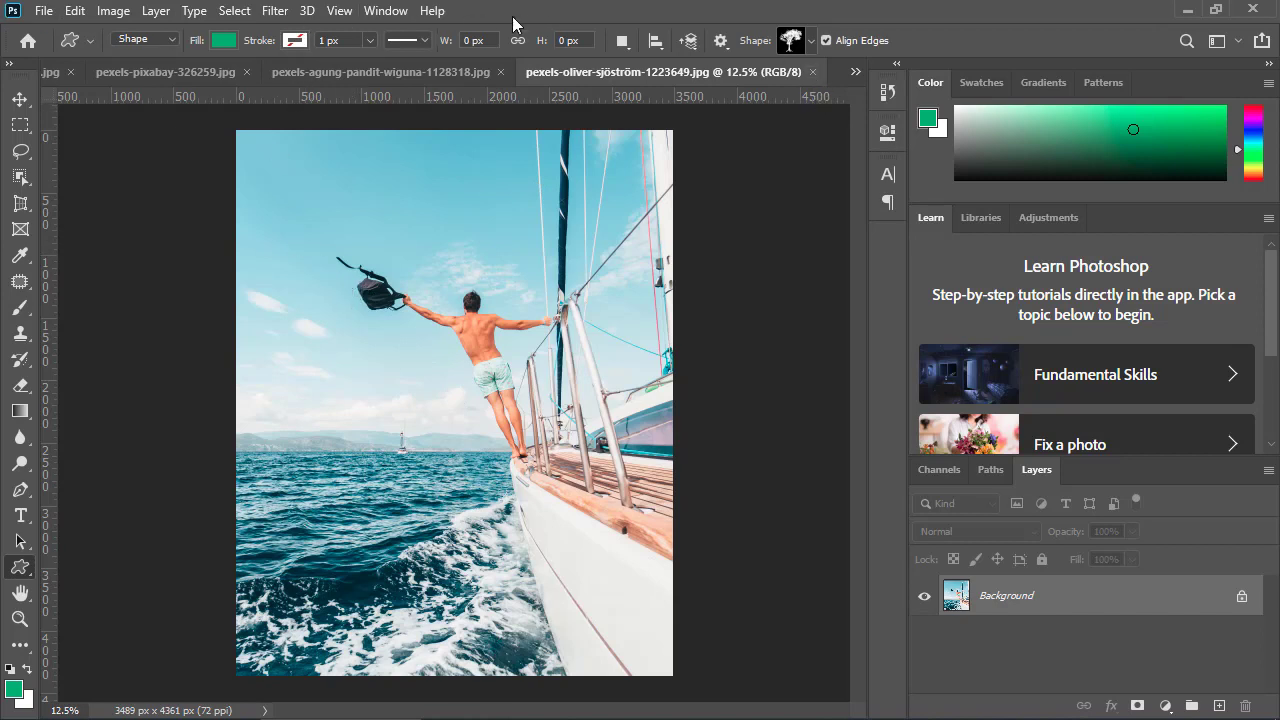
- Close the sailboat, family and car interior photos, leaving only the red van photo open
click(812, 74)
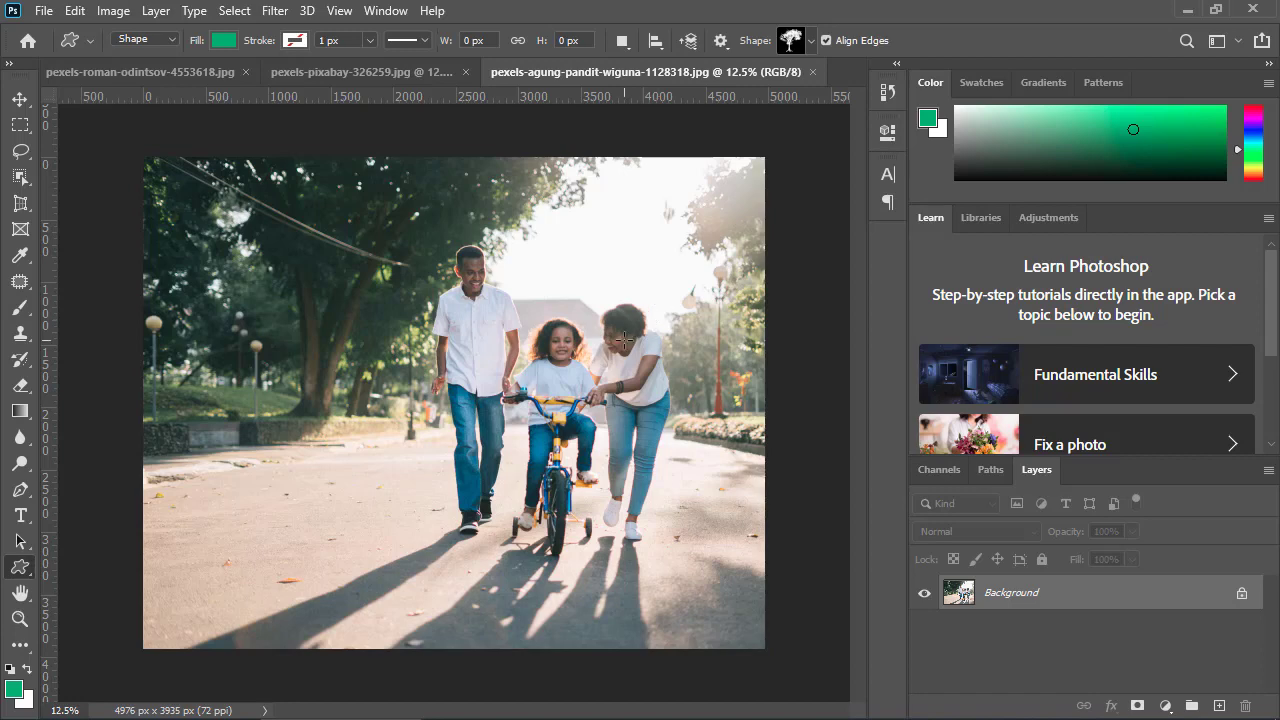
key(ctrl+w)
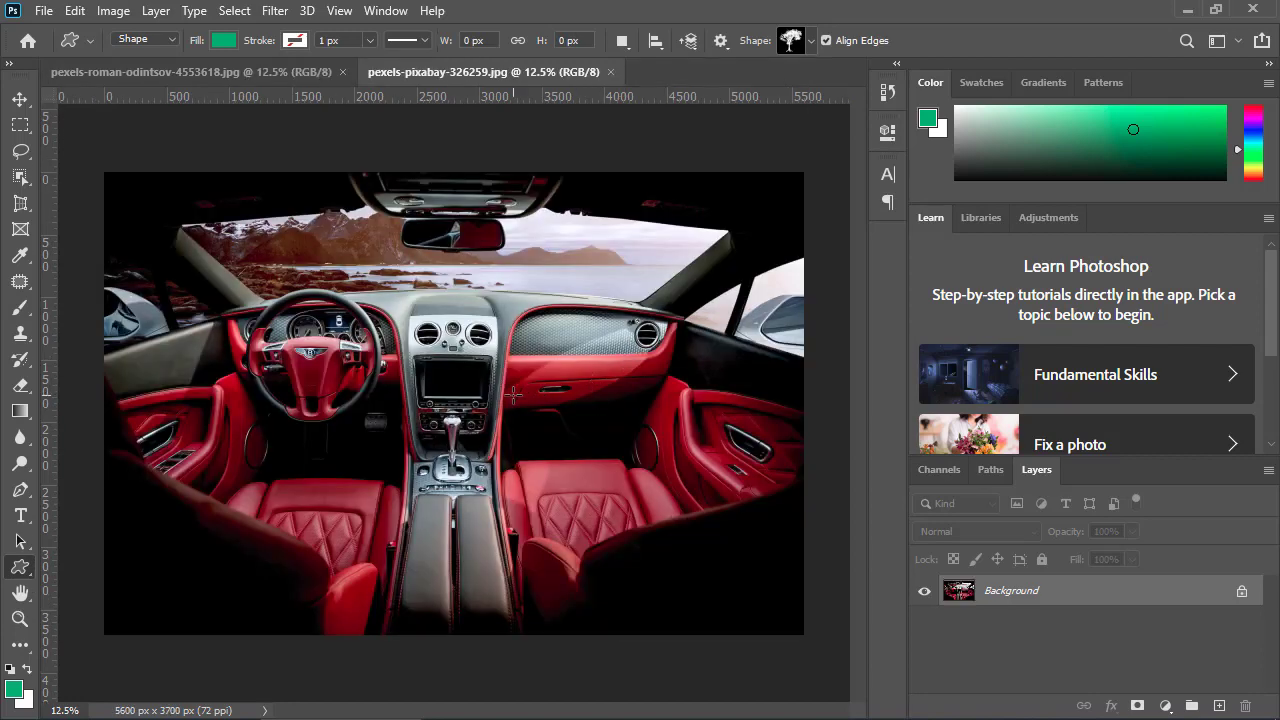
click(43, 10)
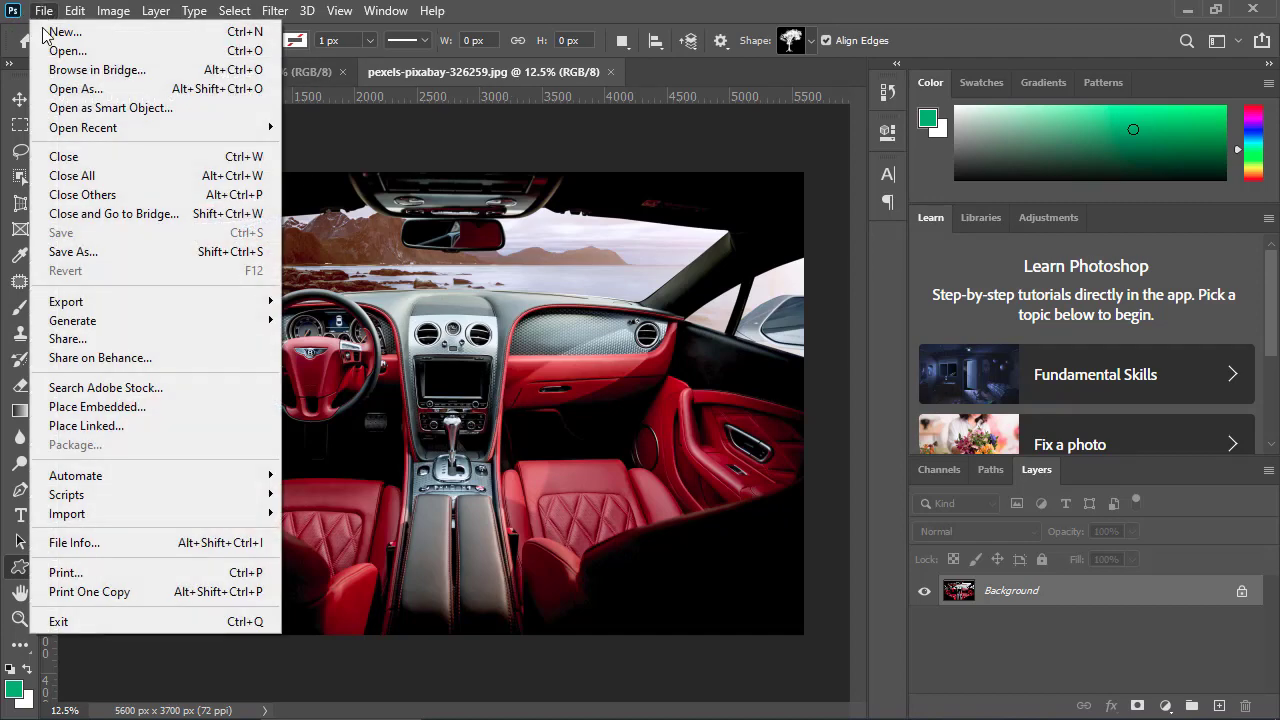
click(152, 160)
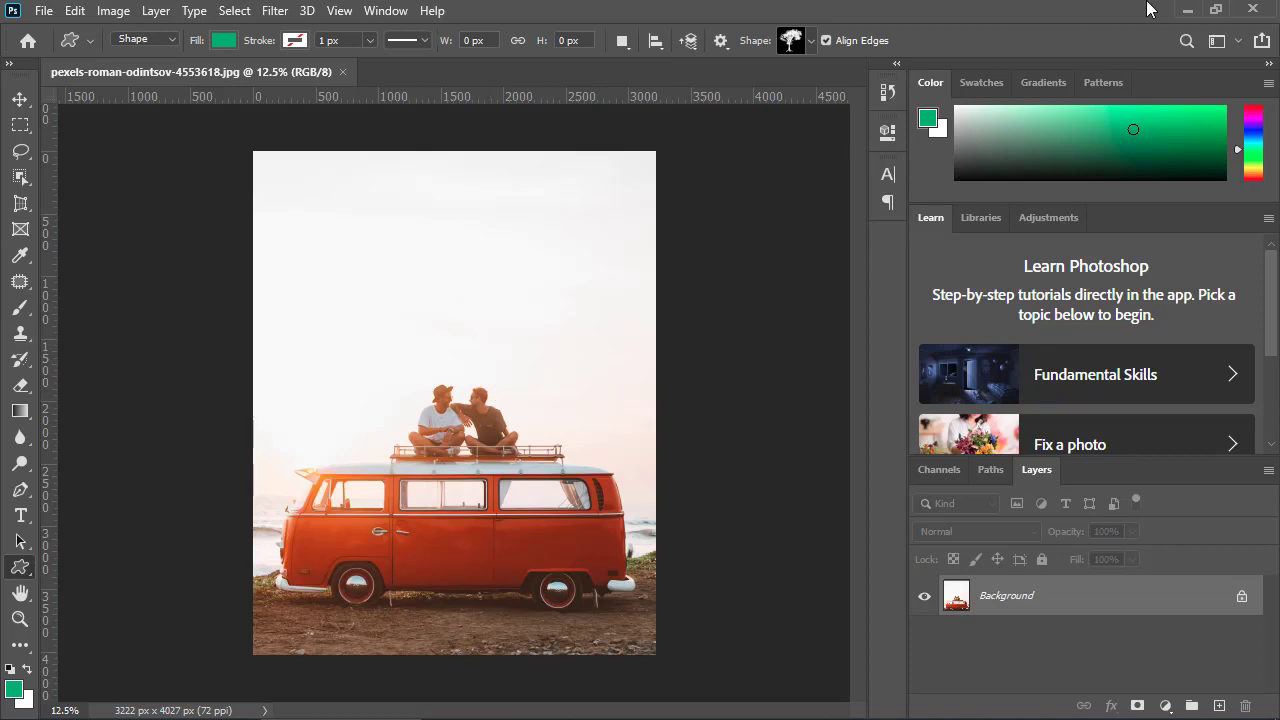
- Minimise Photoshop and show the Downloads folder in File Explorer
click(1187, 10)
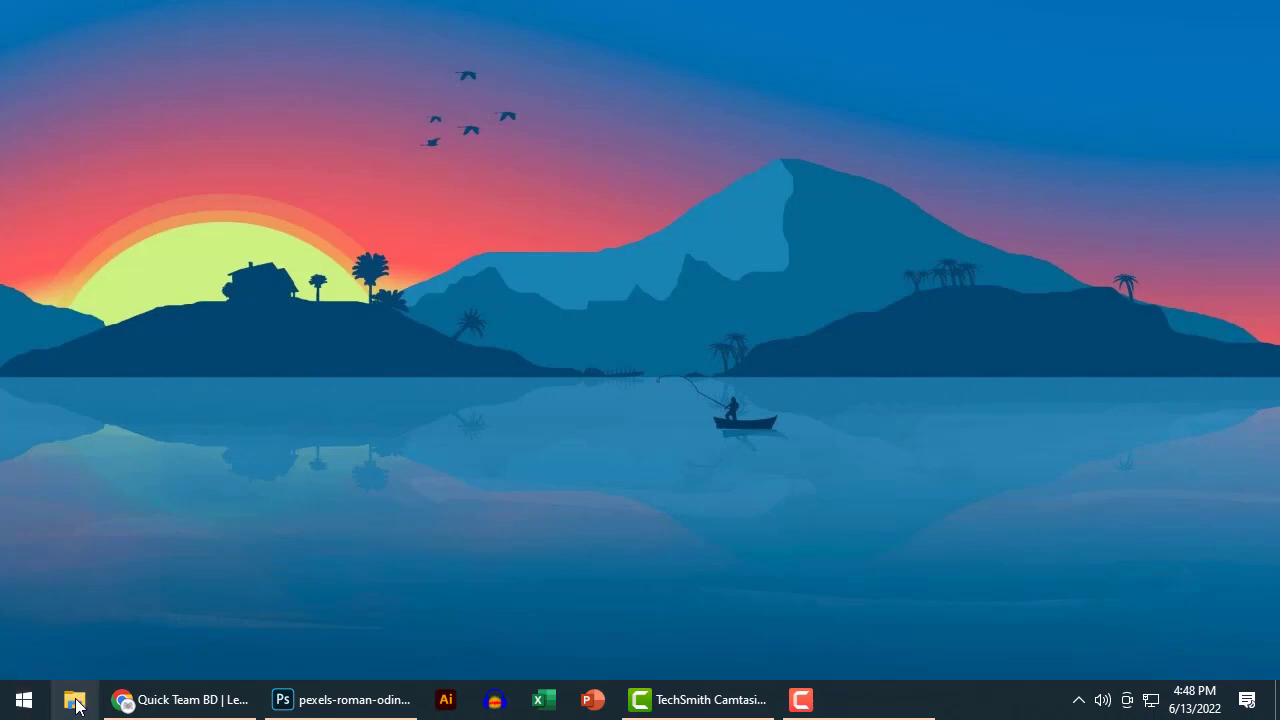
click(76, 703)
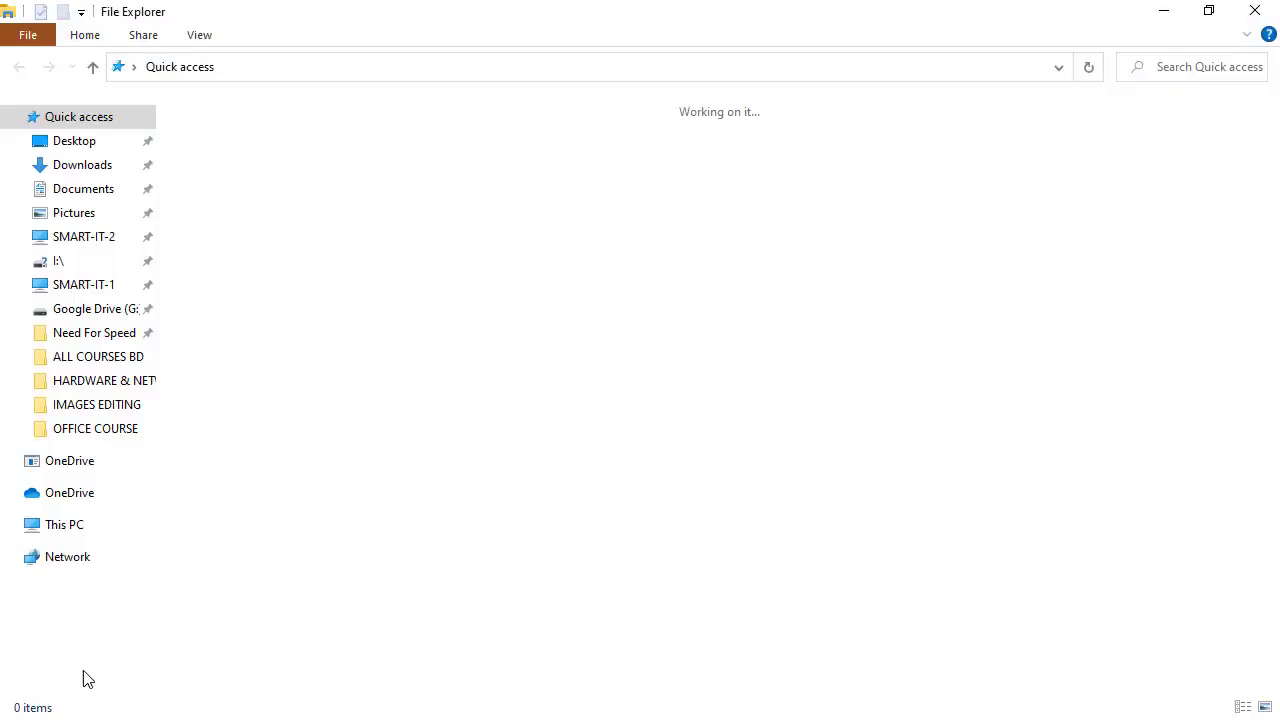
click(80, 168)
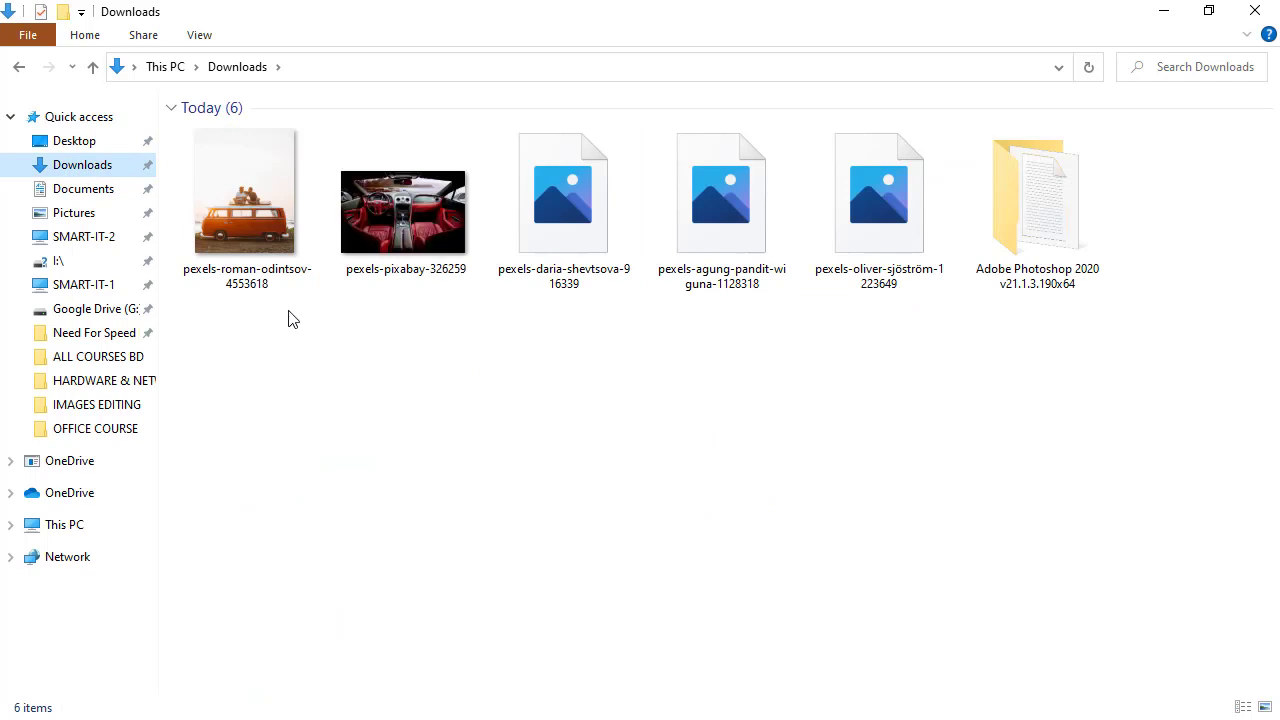
- Select the red van, potted plant and family photos together in the Downloads folder
drag(290, 319, 535, 205)
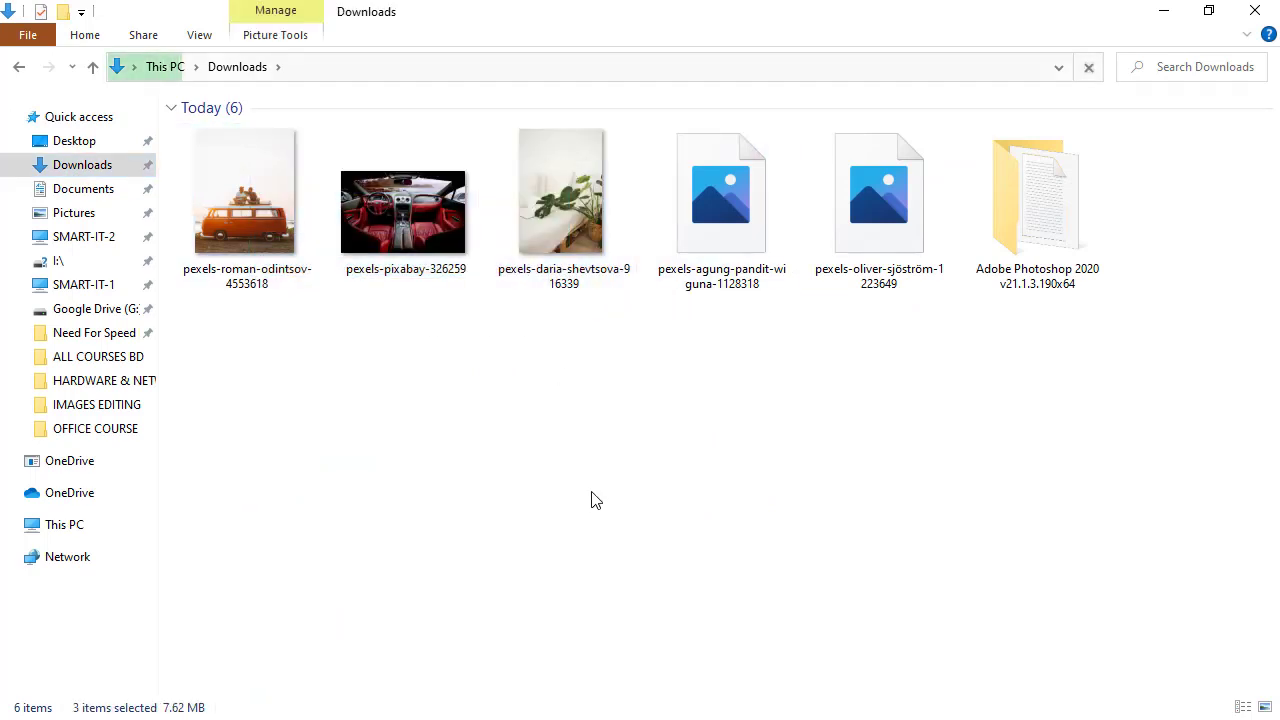
click(595, 500)
click(253, 237)
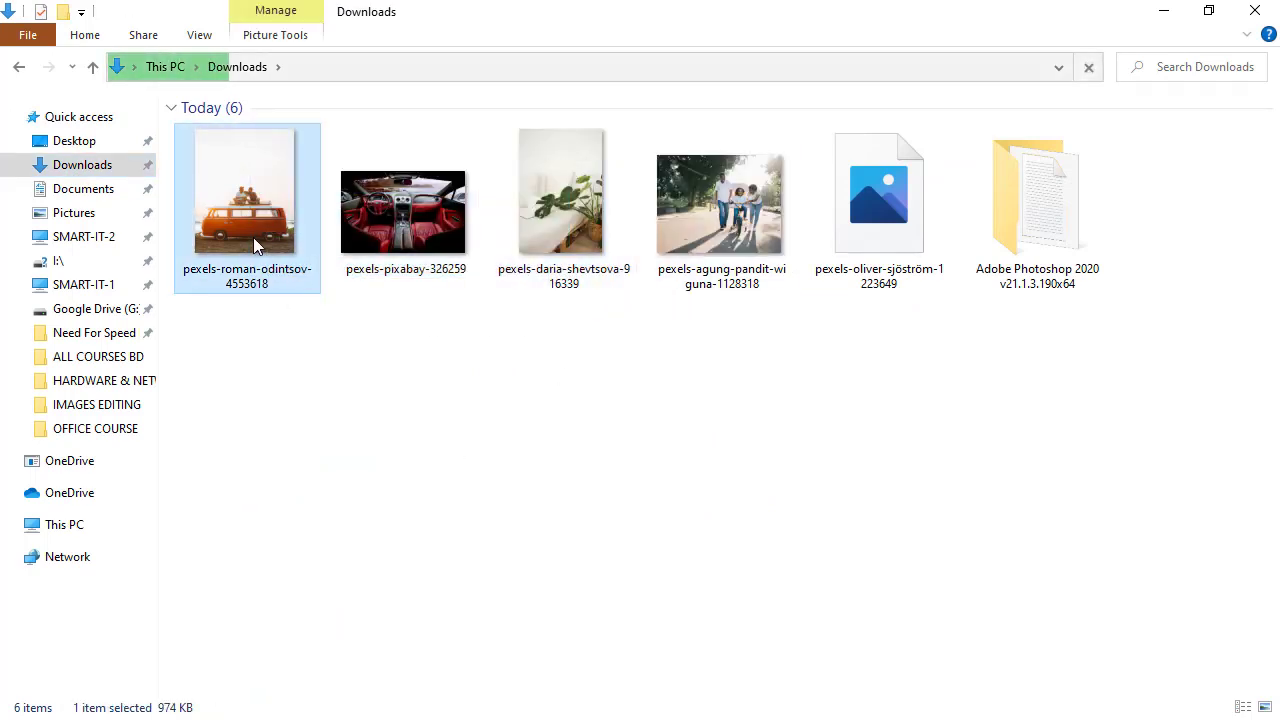
ctrl+click(690, 258)
ctrl+click(586, 285)
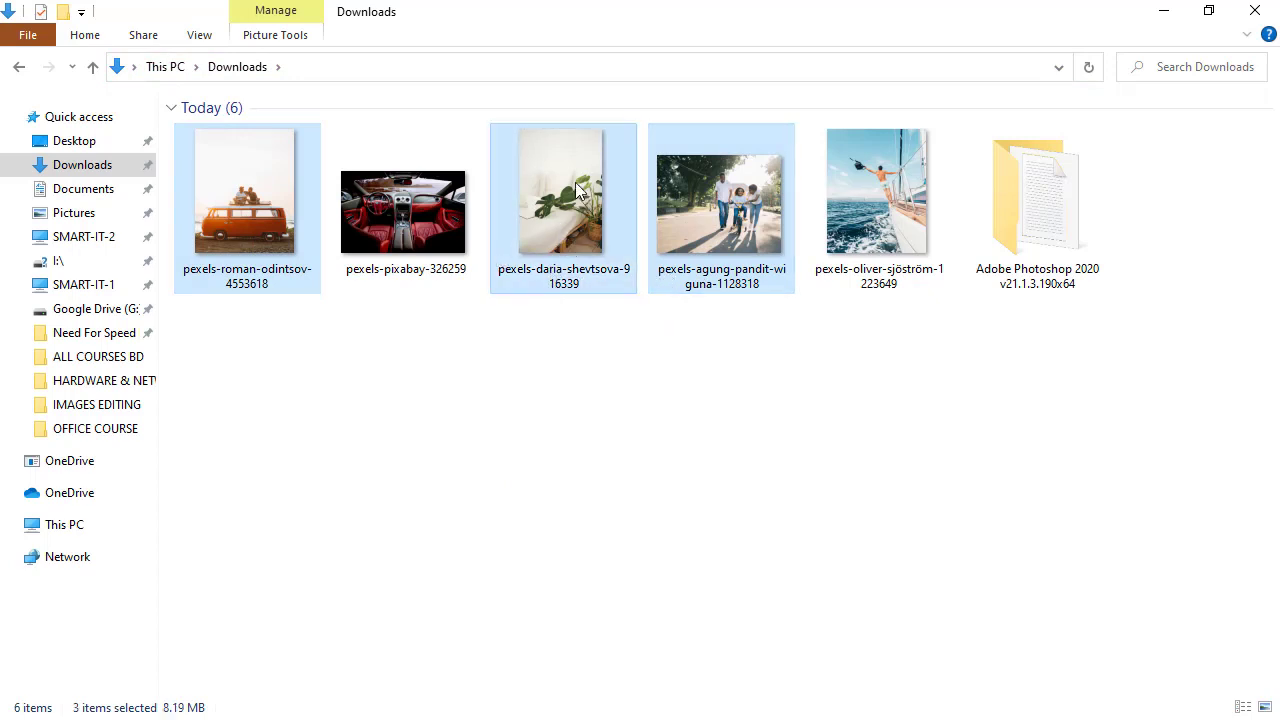
drag(575, 182, 551, 211)
- Arrange the File Explorer and Photoshop windows so the selected photos and the Photoshop document area are both visible
drag(669, 9, 894, 52)
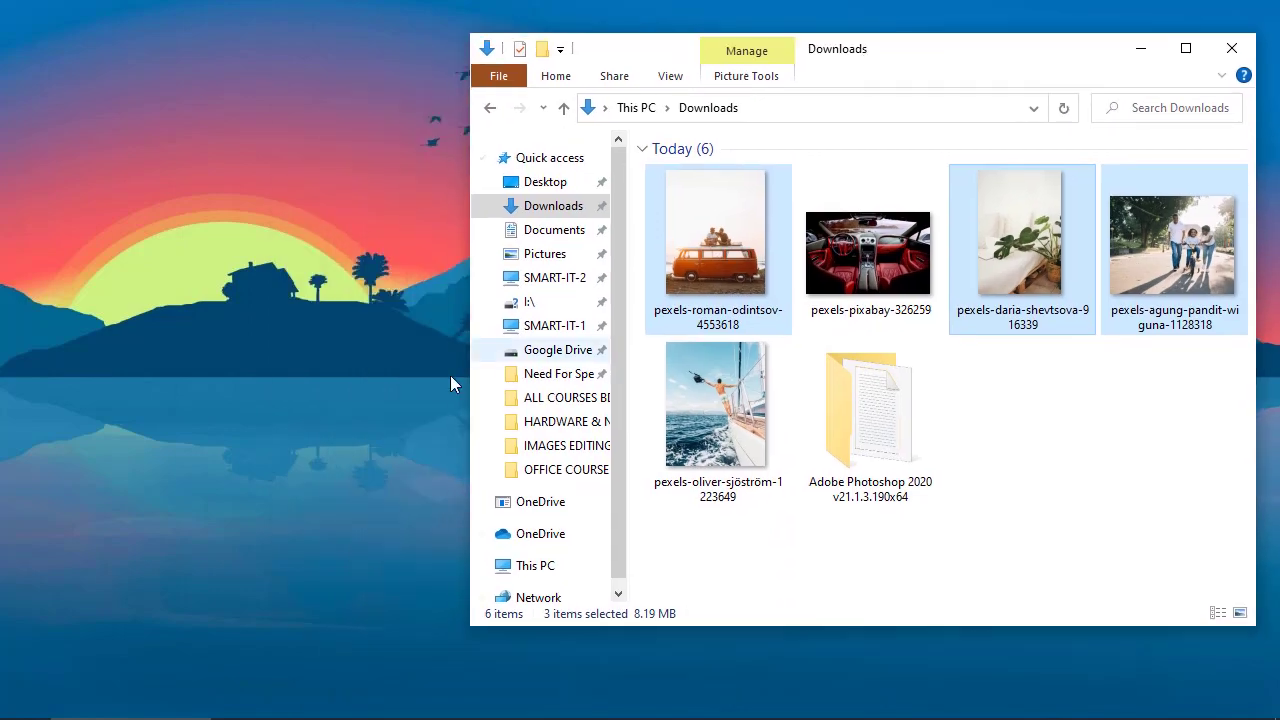
click(455, 714)
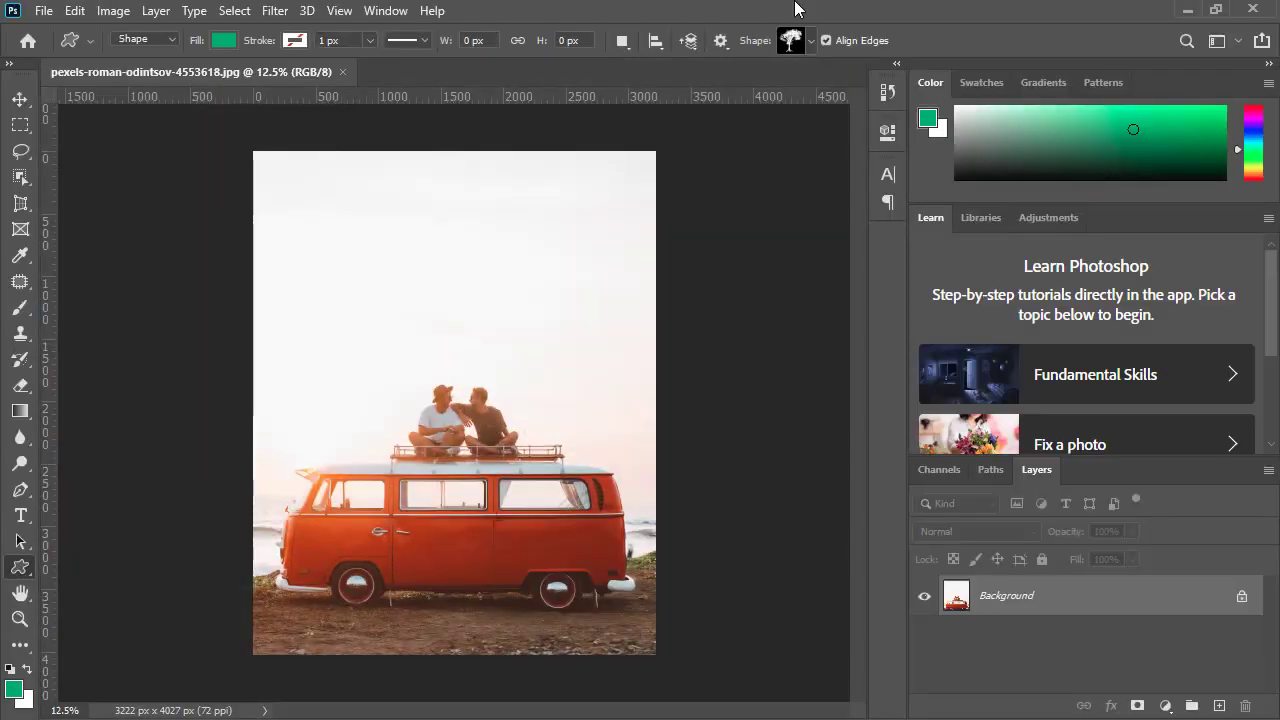
drag(1080, 12, 693, 80)
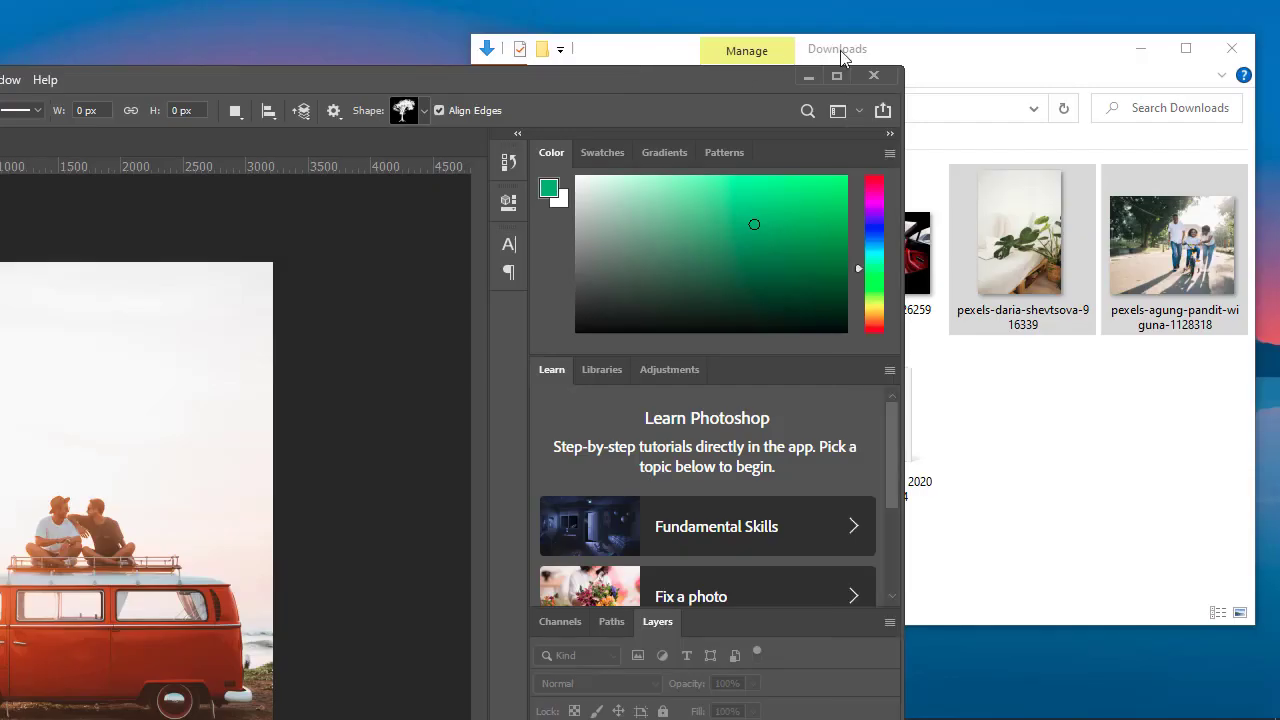
click(979, 62)
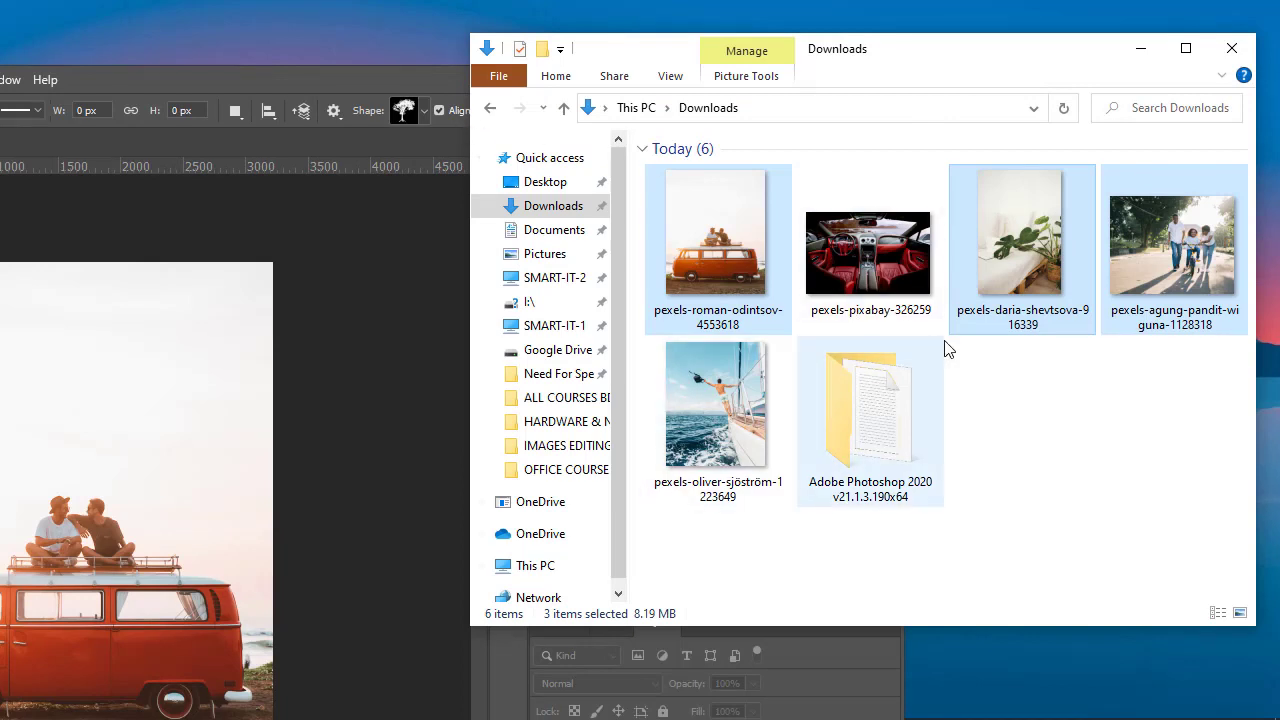
- Drop the selected van, plant and family photos from File Explorer into Photoshop as separate document tabs
drag(997, 303, 279, 224)
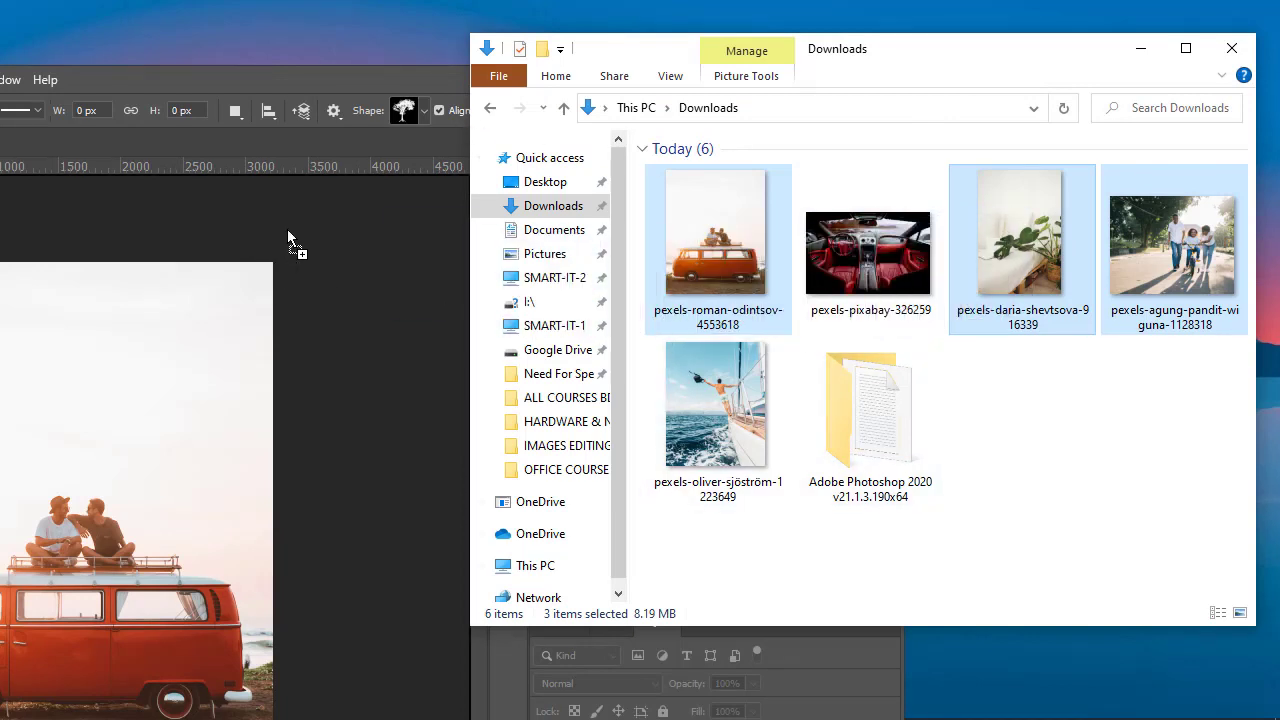
drag(286, 163, 195, 431)
drag(195, 431, 241, 149)
drag(241, 166, 307, 142)
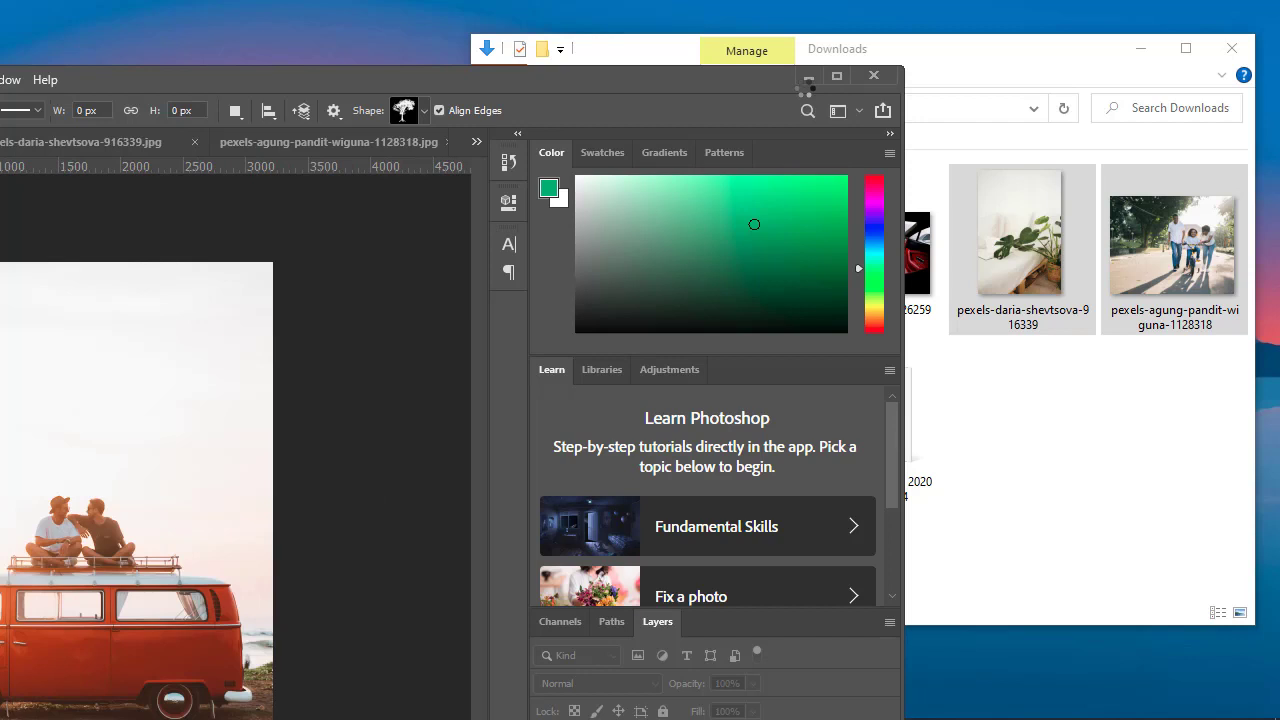
- Place the red car interior photo from the Downloads folder over the upper part of the van document and maximise the Photoshop window
click(997, 480)
click(890, 278)
drag(889, 275, 175, 463)
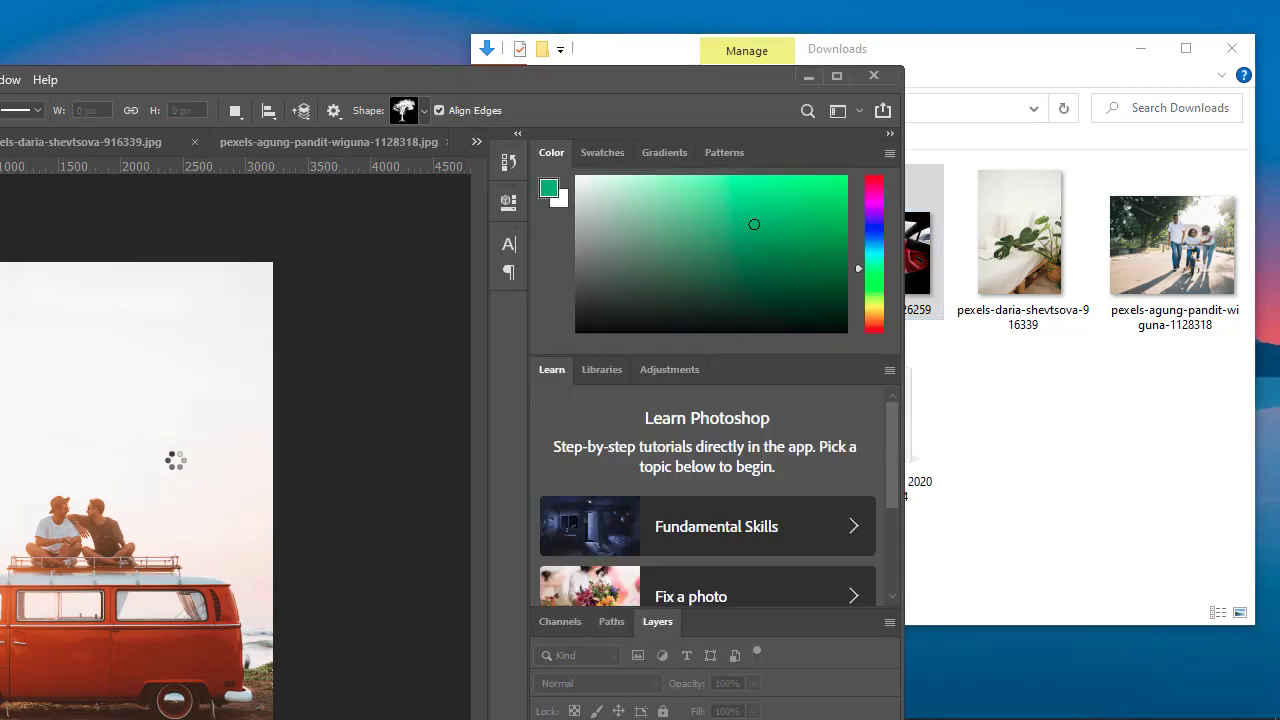
drag(130, 487, 221, 354)
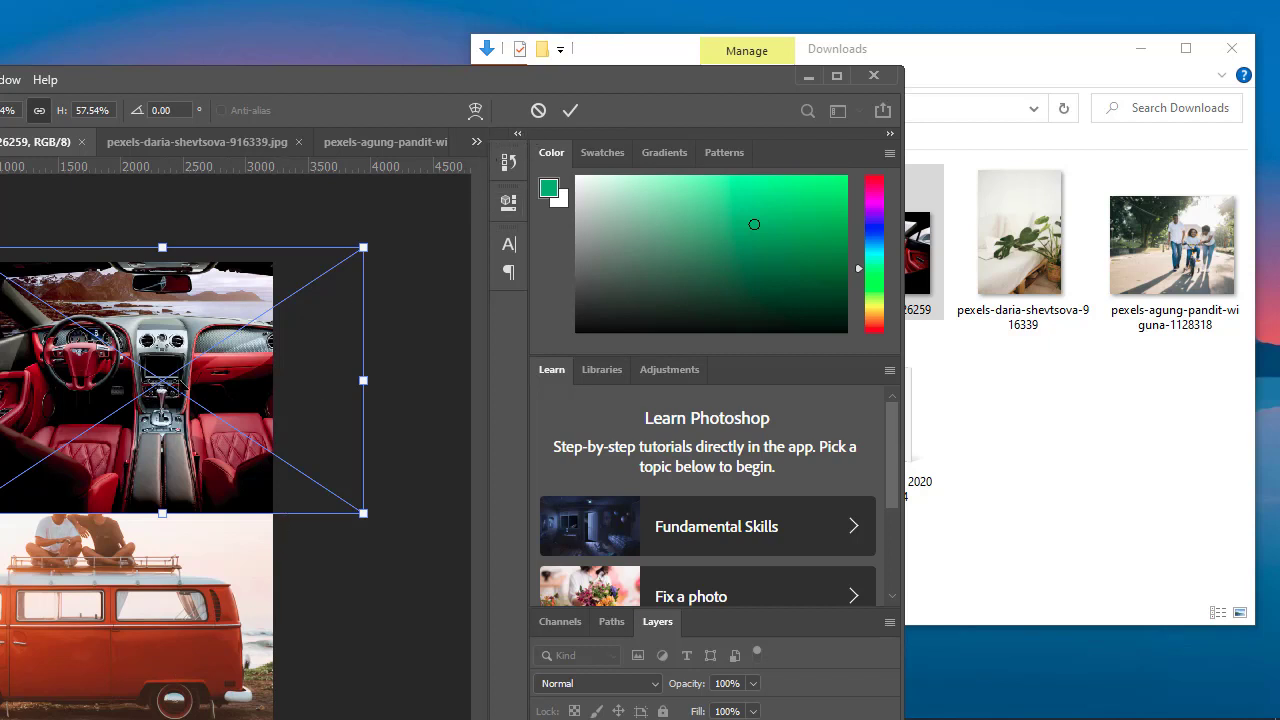
click(568, 112)
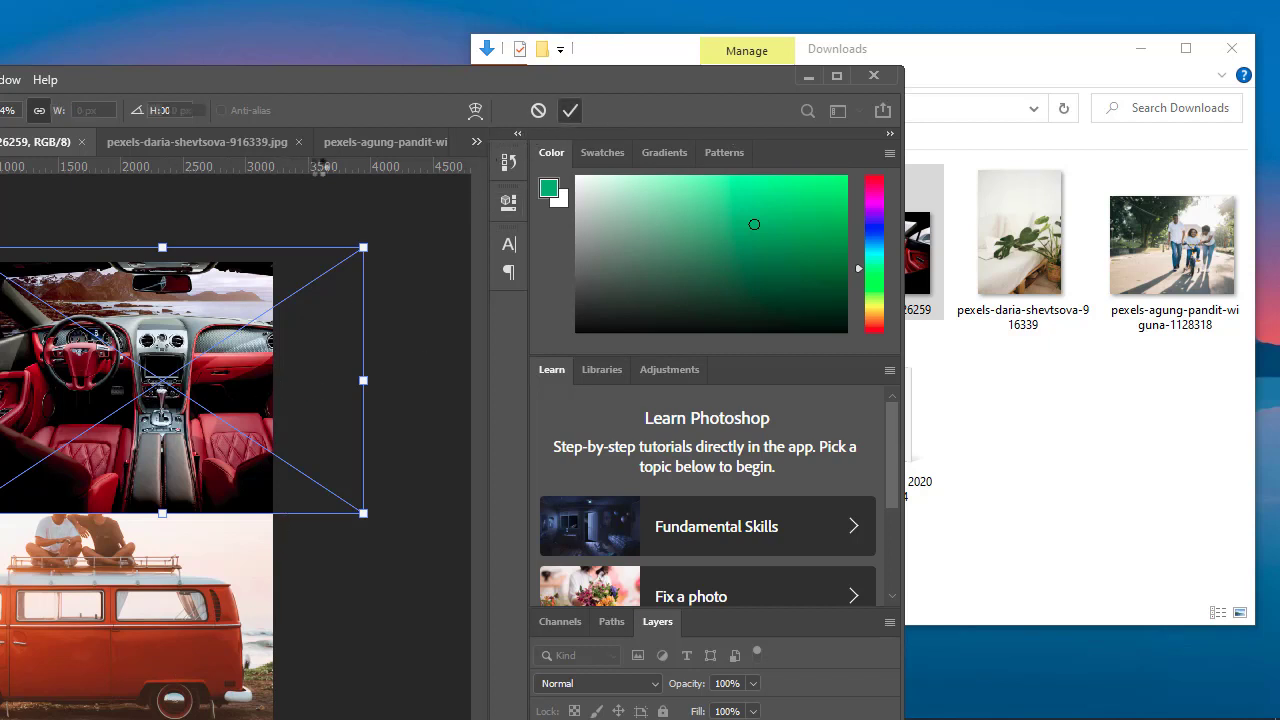
click(837, 77)
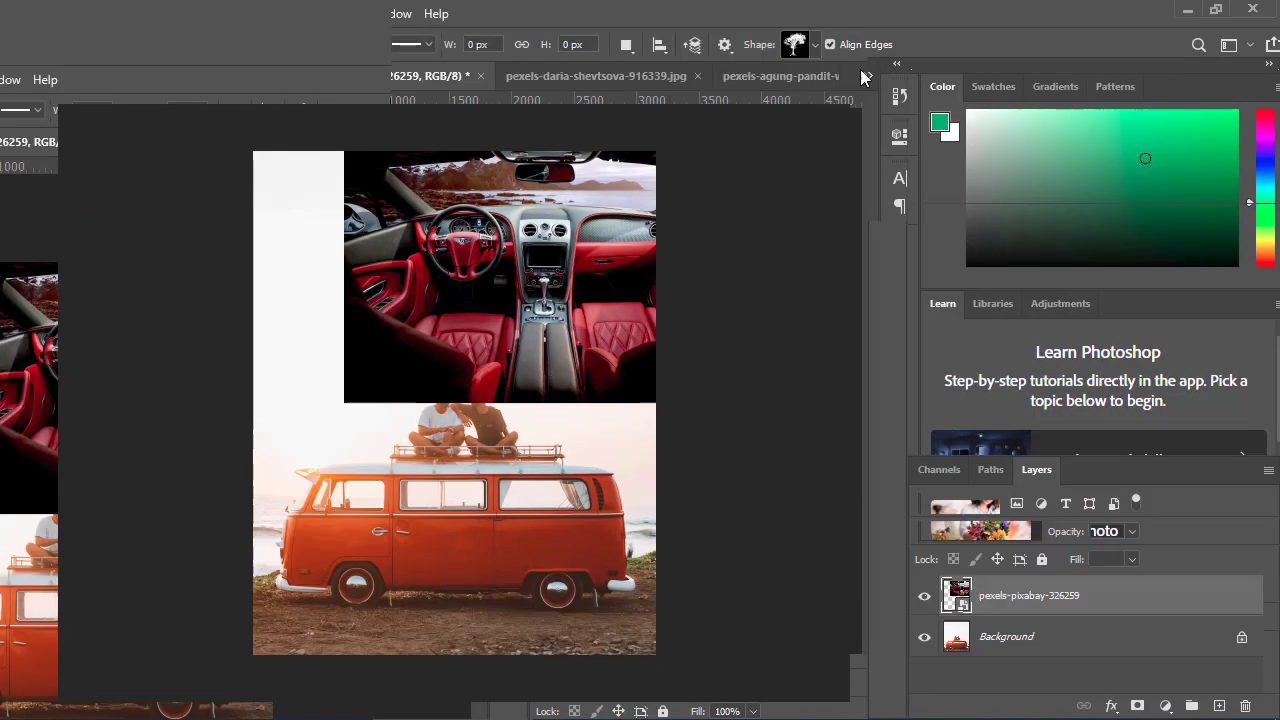
- Move the placed car interior photo down and to the left across the van image with the Move tool
drag(422, 291, 398, 392)
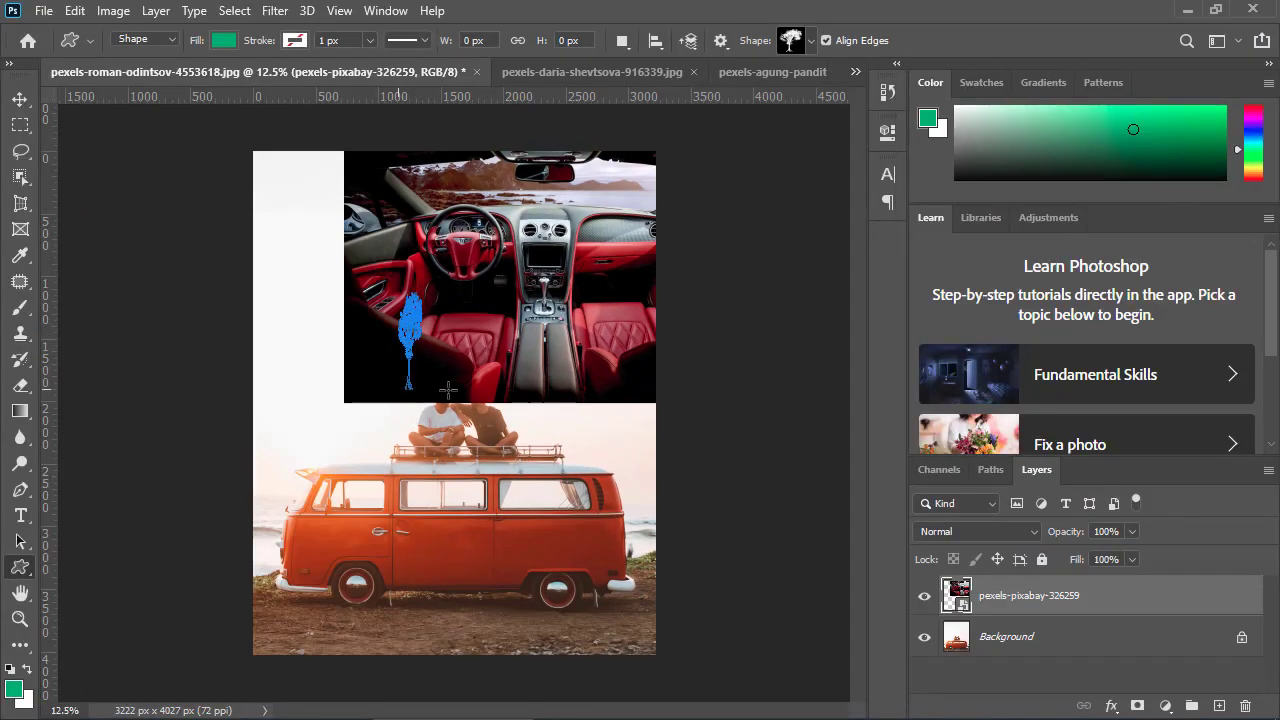
key(ctrl+z)
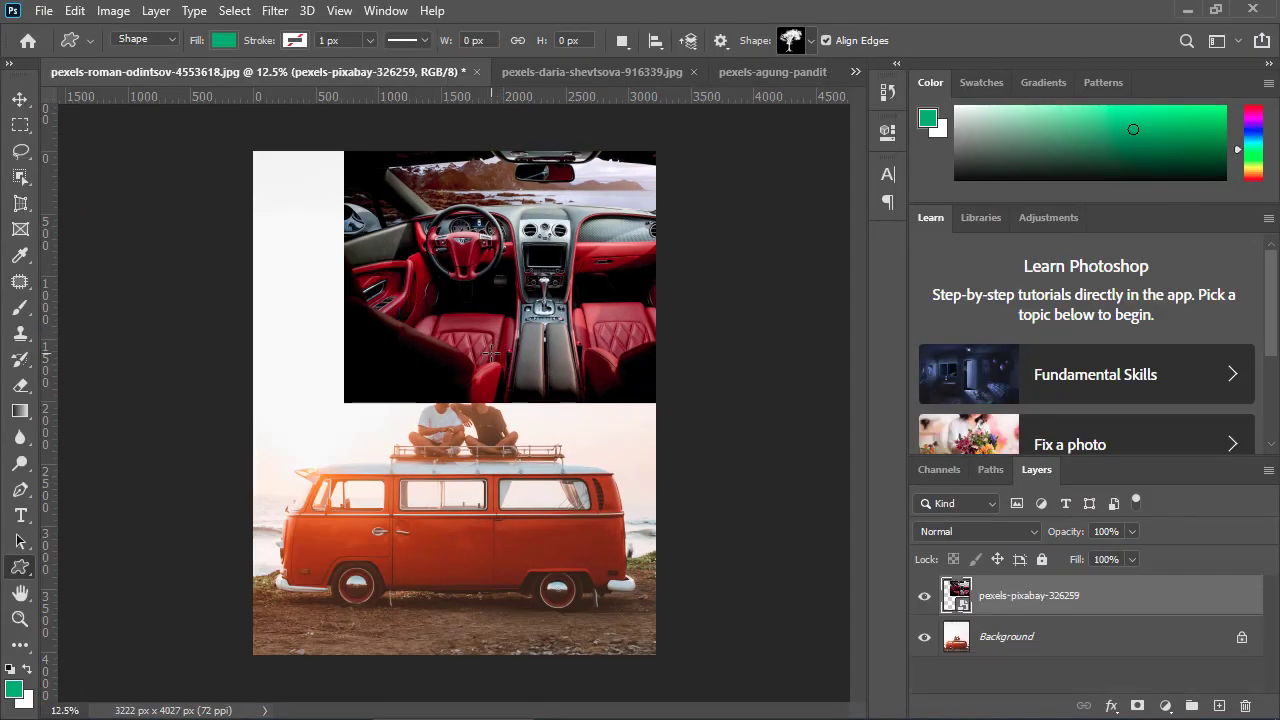
click(43, 10)
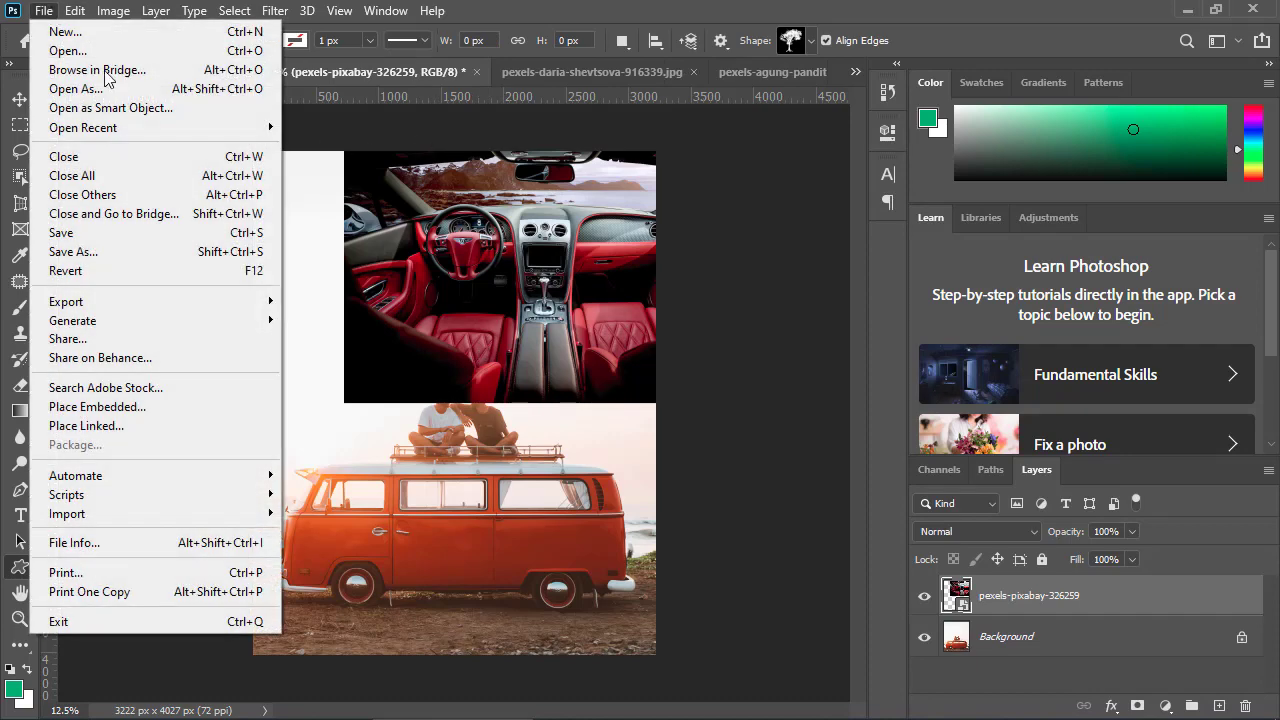
click(43, 12)
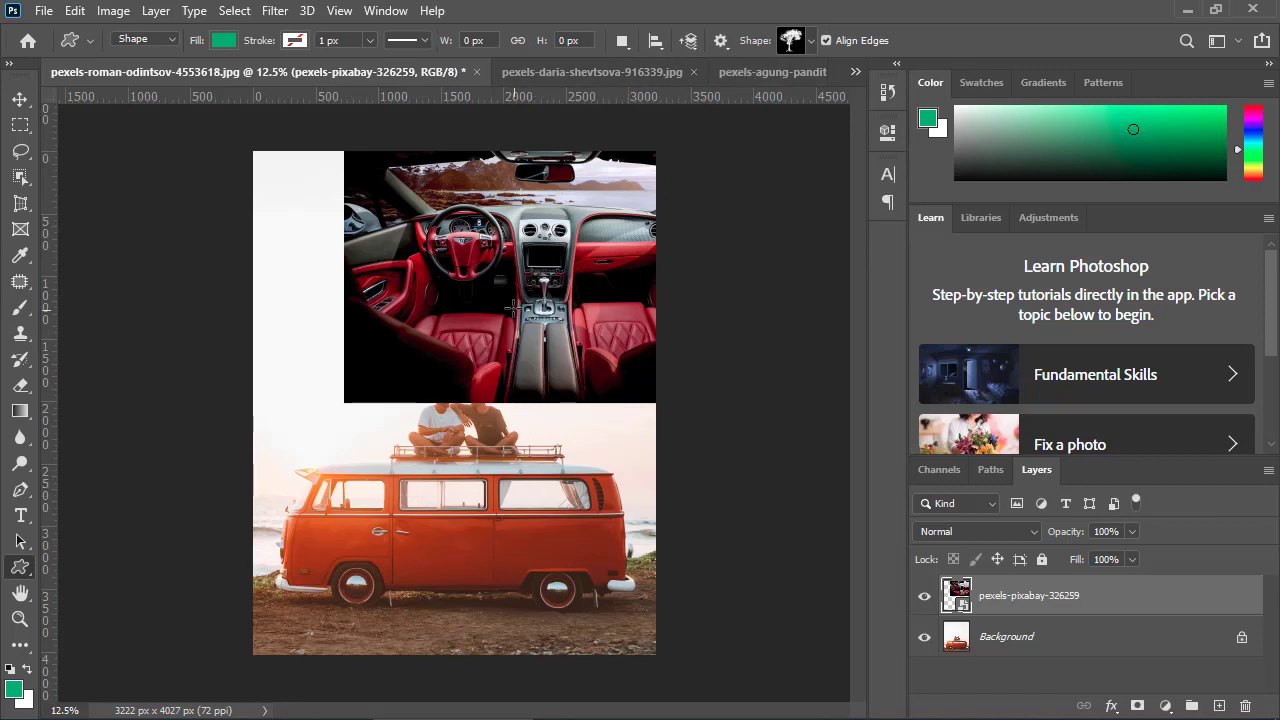
key(v)
drag(502, 298, 390, 428)
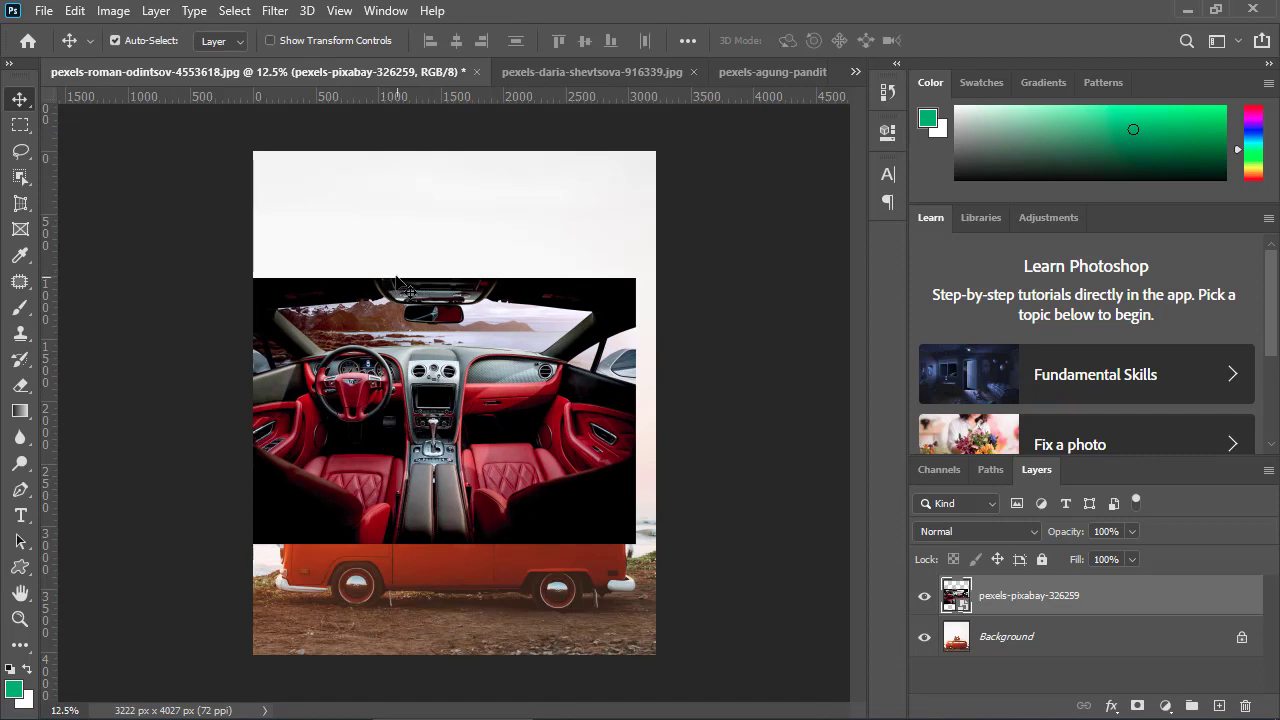
- Close the van document without saving its changes, and close the family photo document as well
click(45, 12)
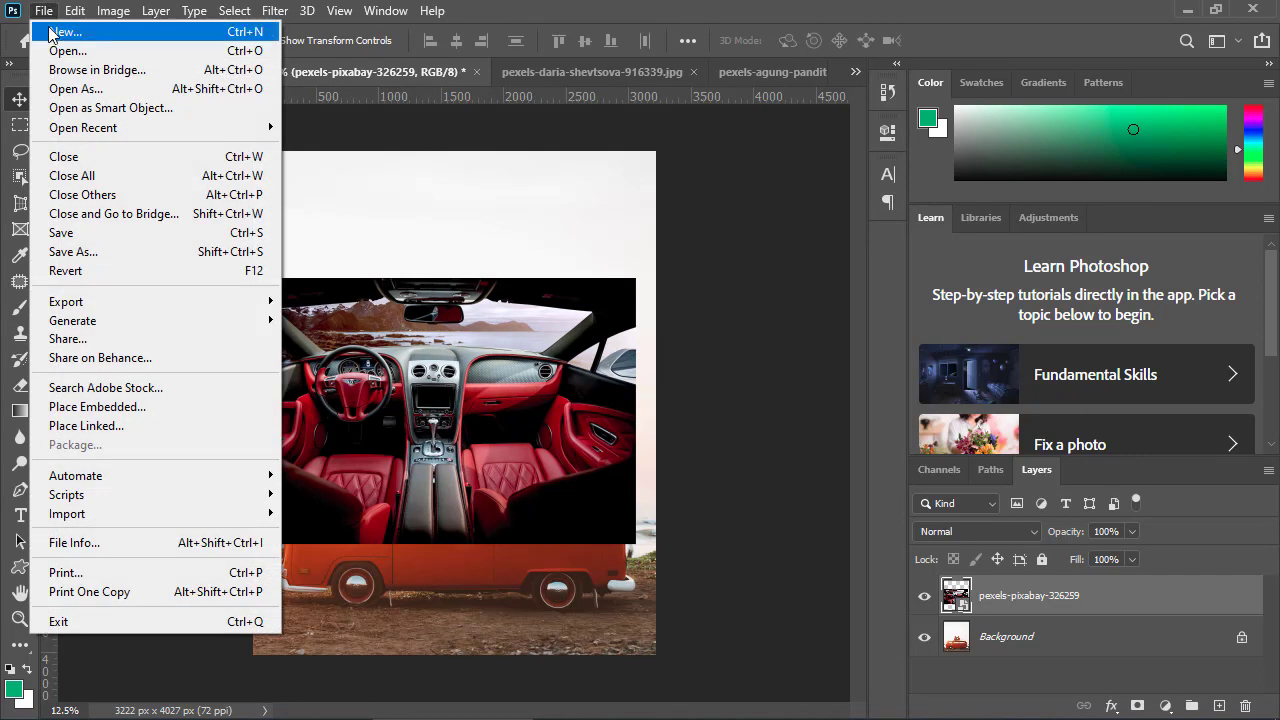
click(92, 157)
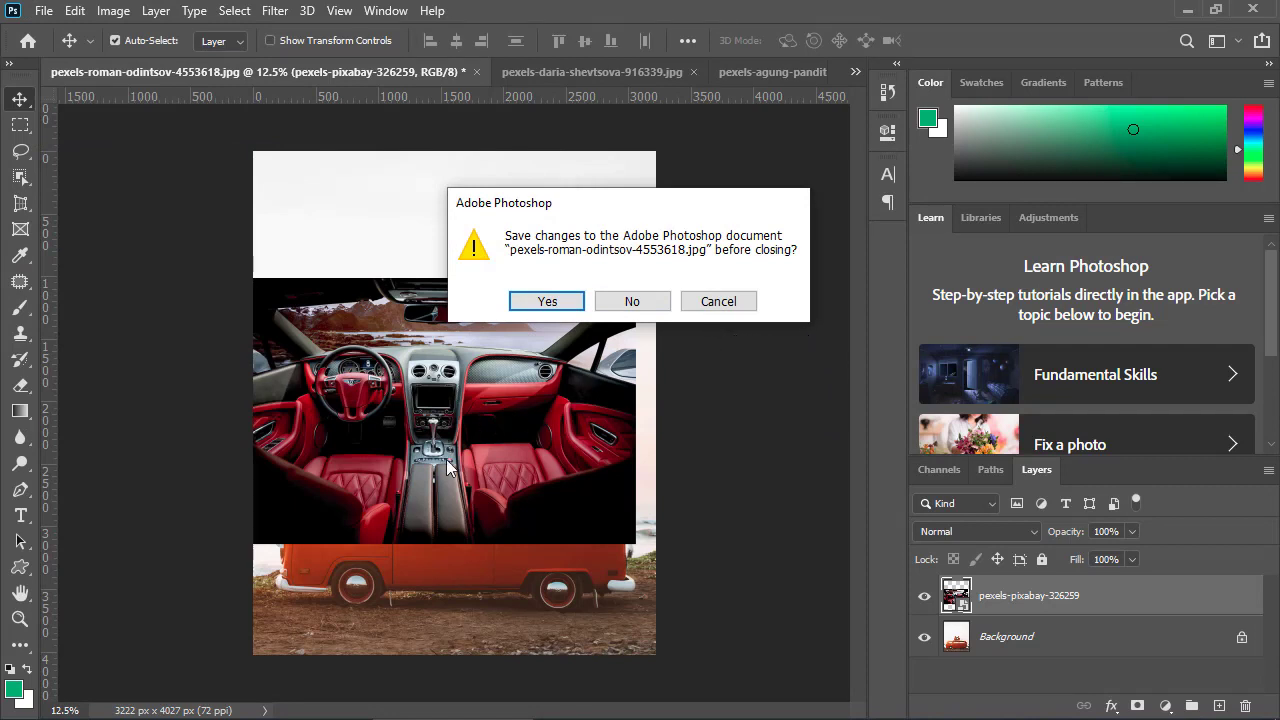
click(628, 304)
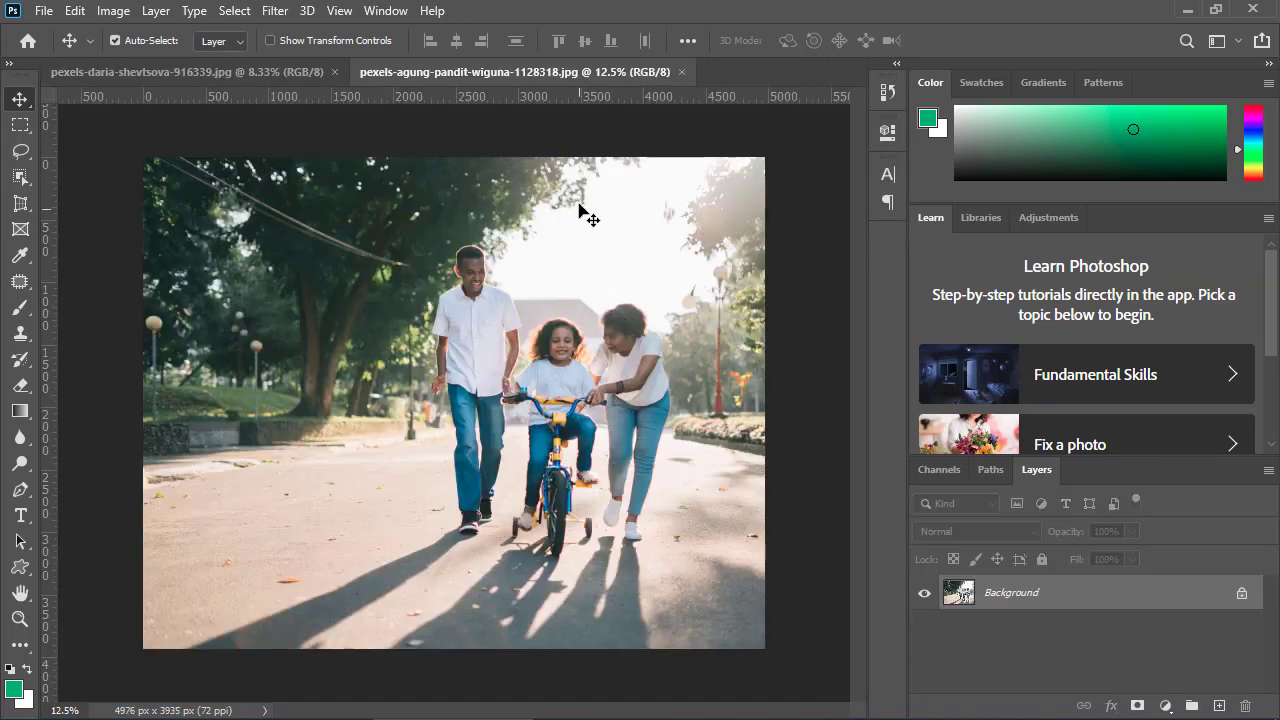
click(681, 72)
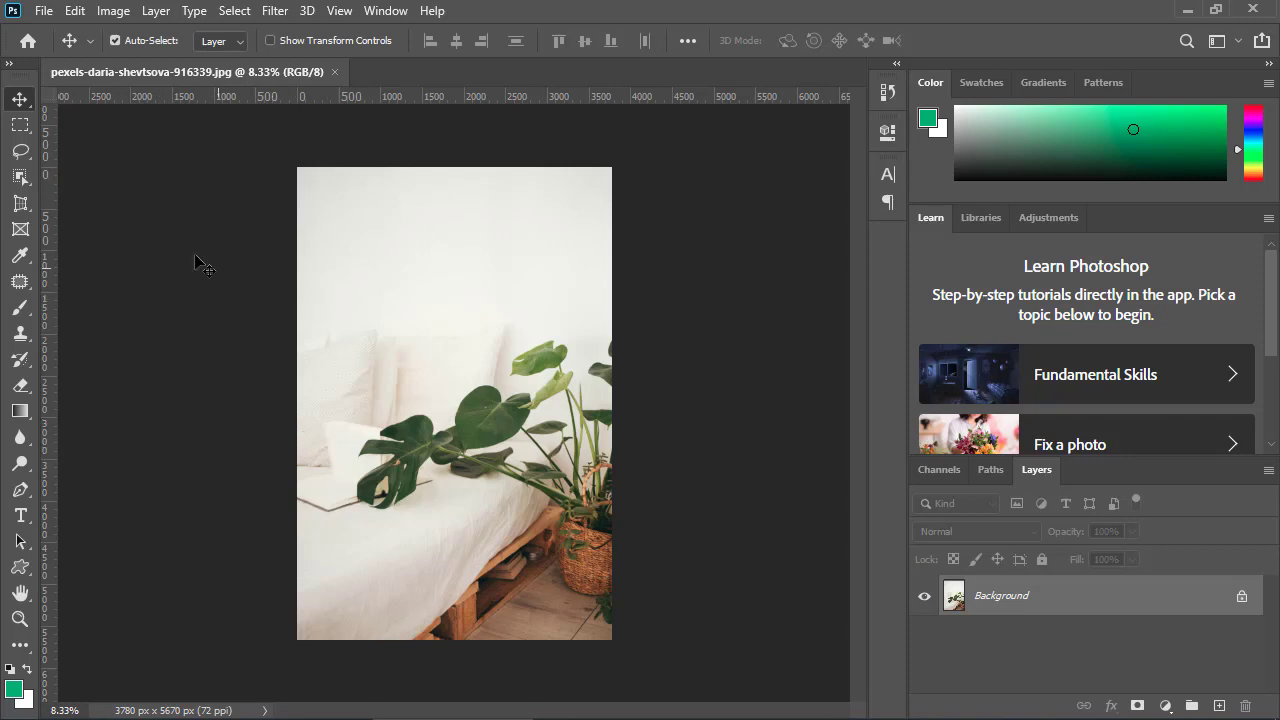
- Add the text "Hello World" on the blank wall of the plant photo
click(20, 515)
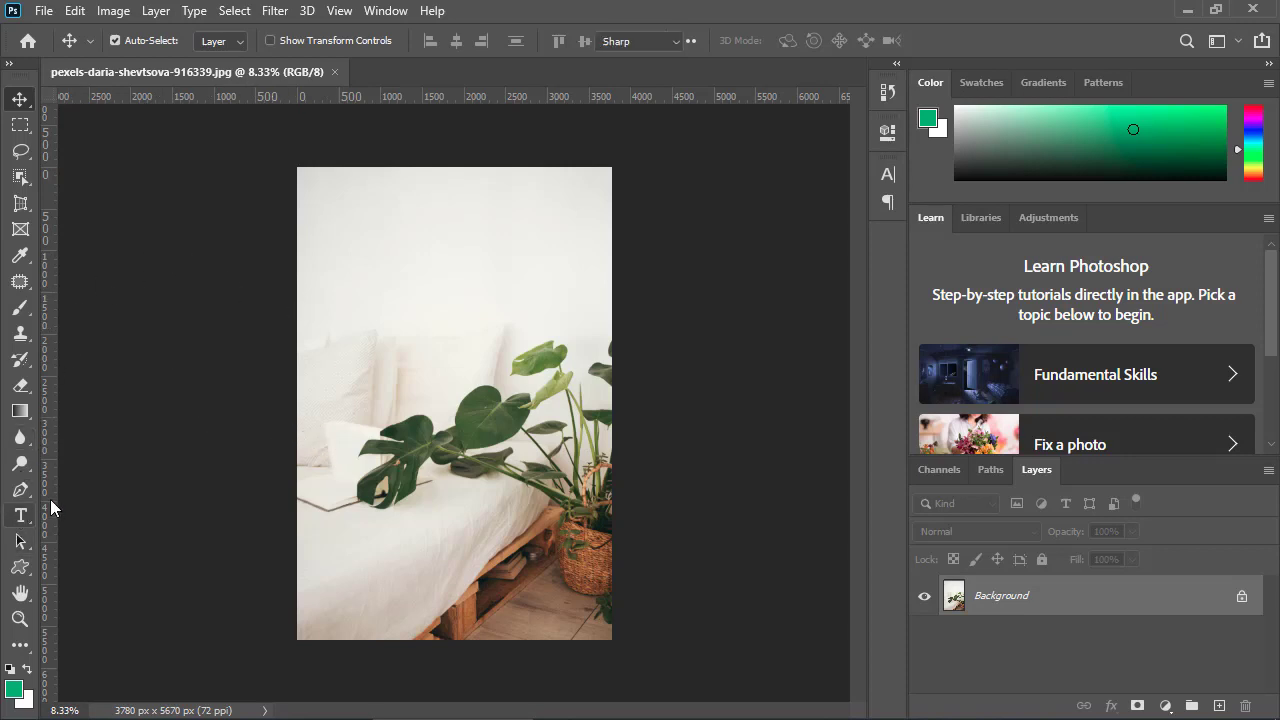
click(376, 285)
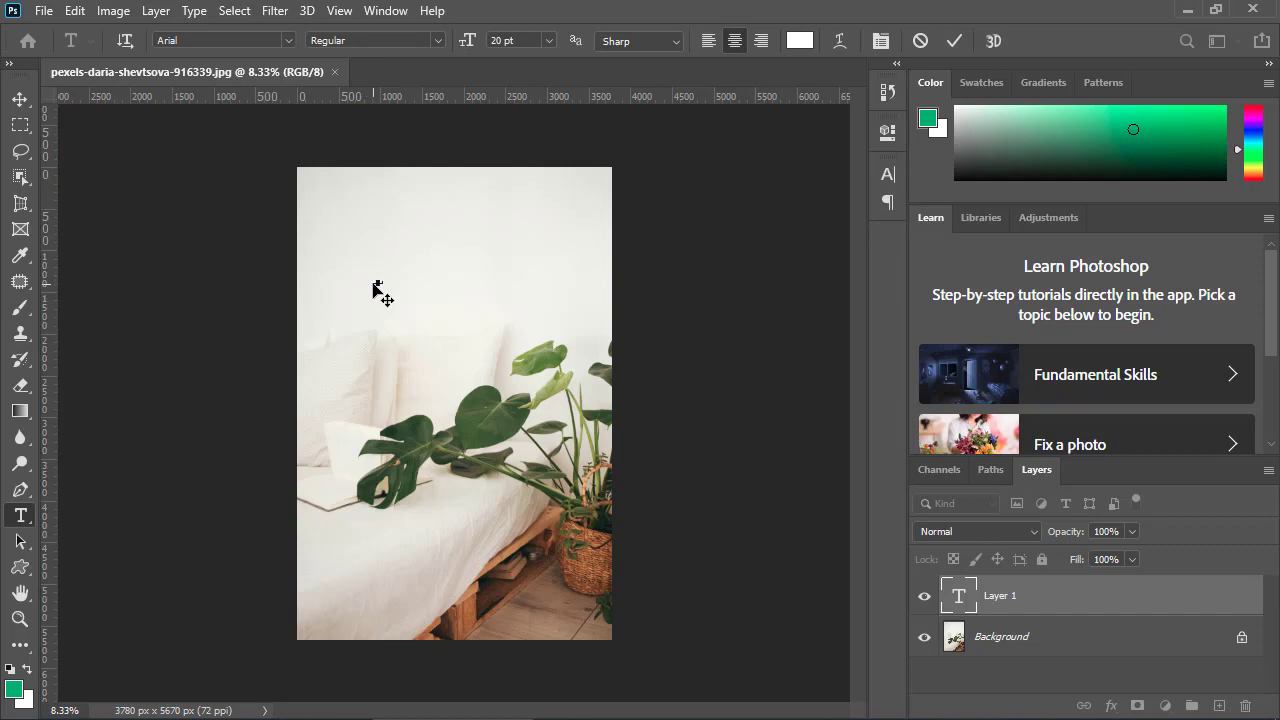
click(20, 100)
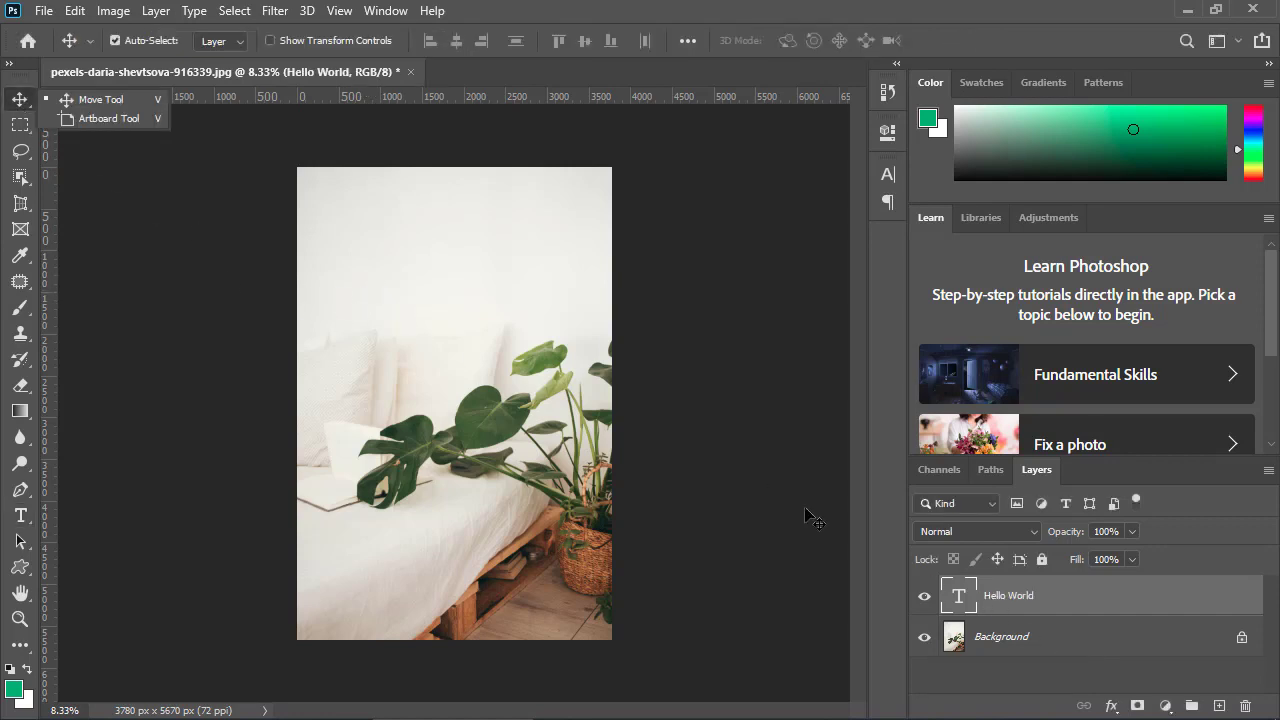
- Enlarge the Hello World text to about 2295% with Free Transform so it spans most of the wall above the plant
click(1025, 609)
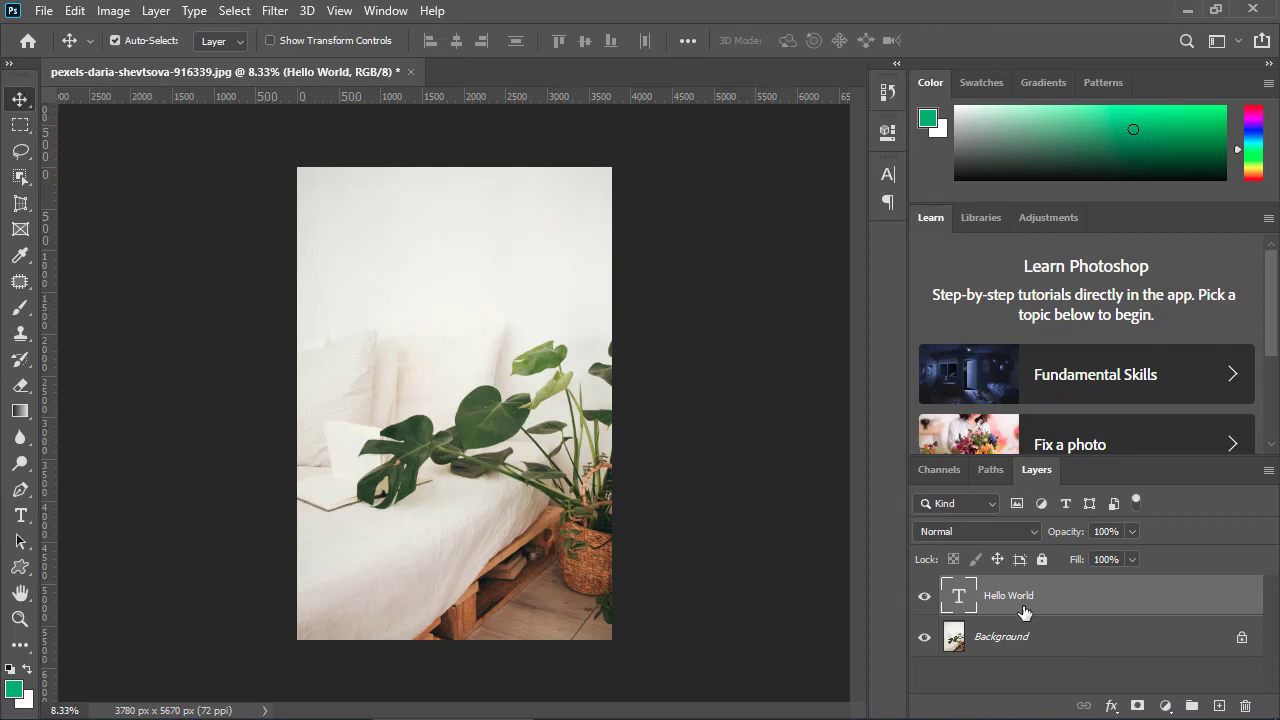
key(ctrl+t)
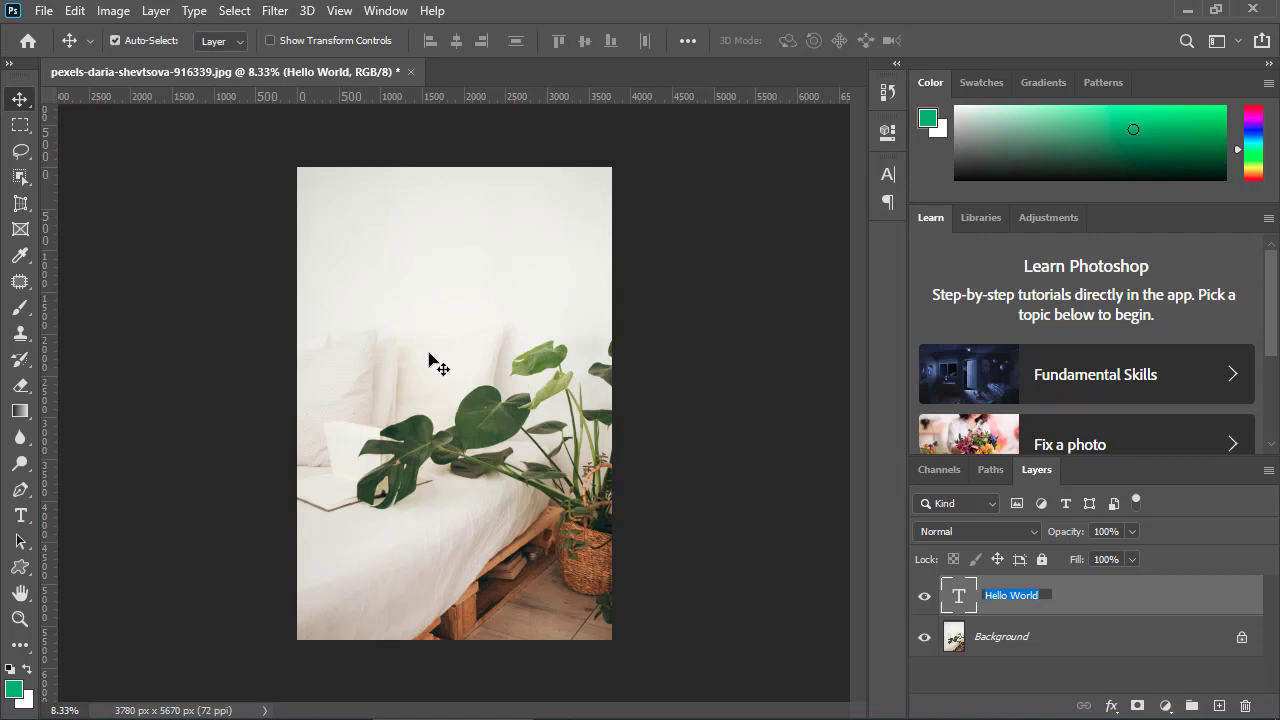
click(1097, 641)
click(984, 608)
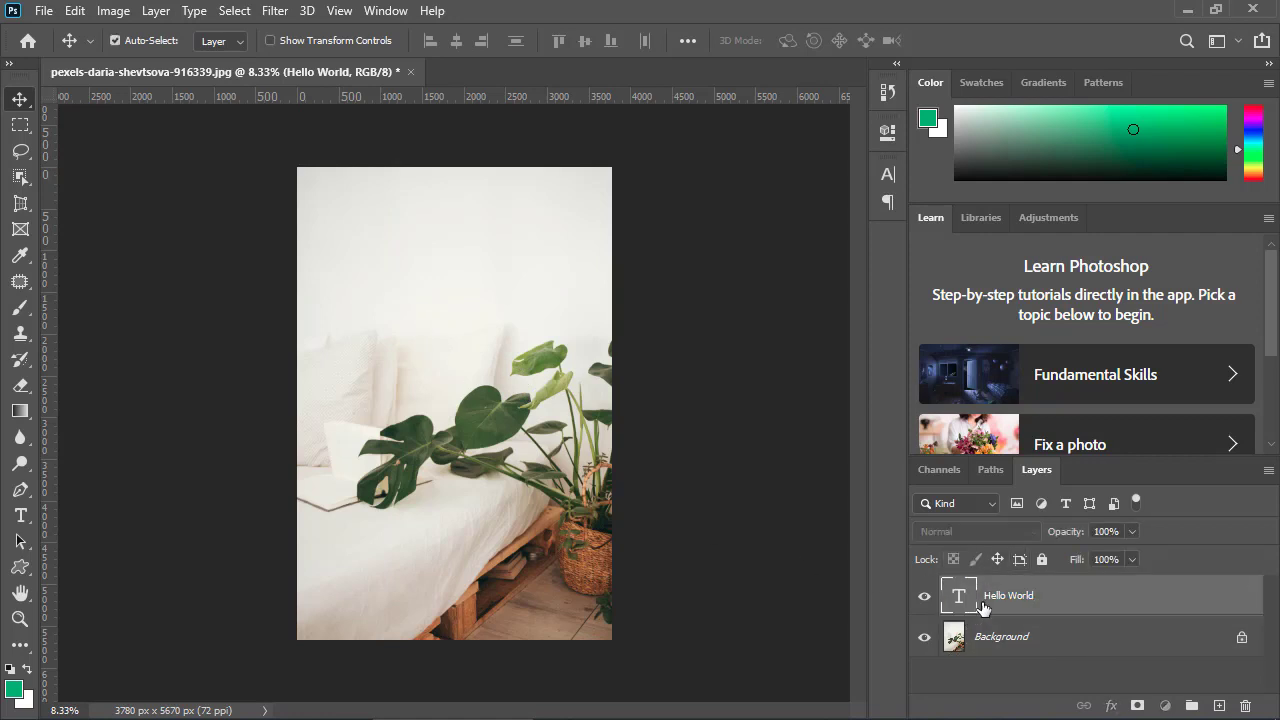
key(ctrl+t)
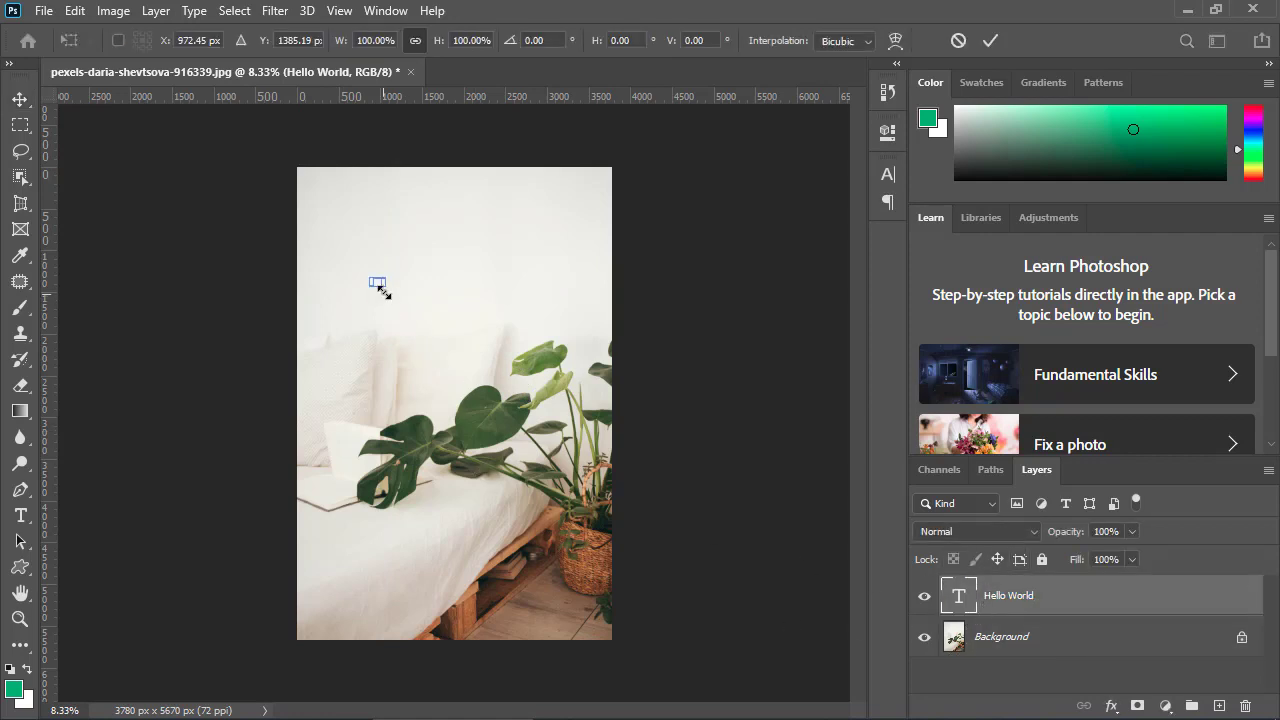
drag(407, 316, 571, 424)
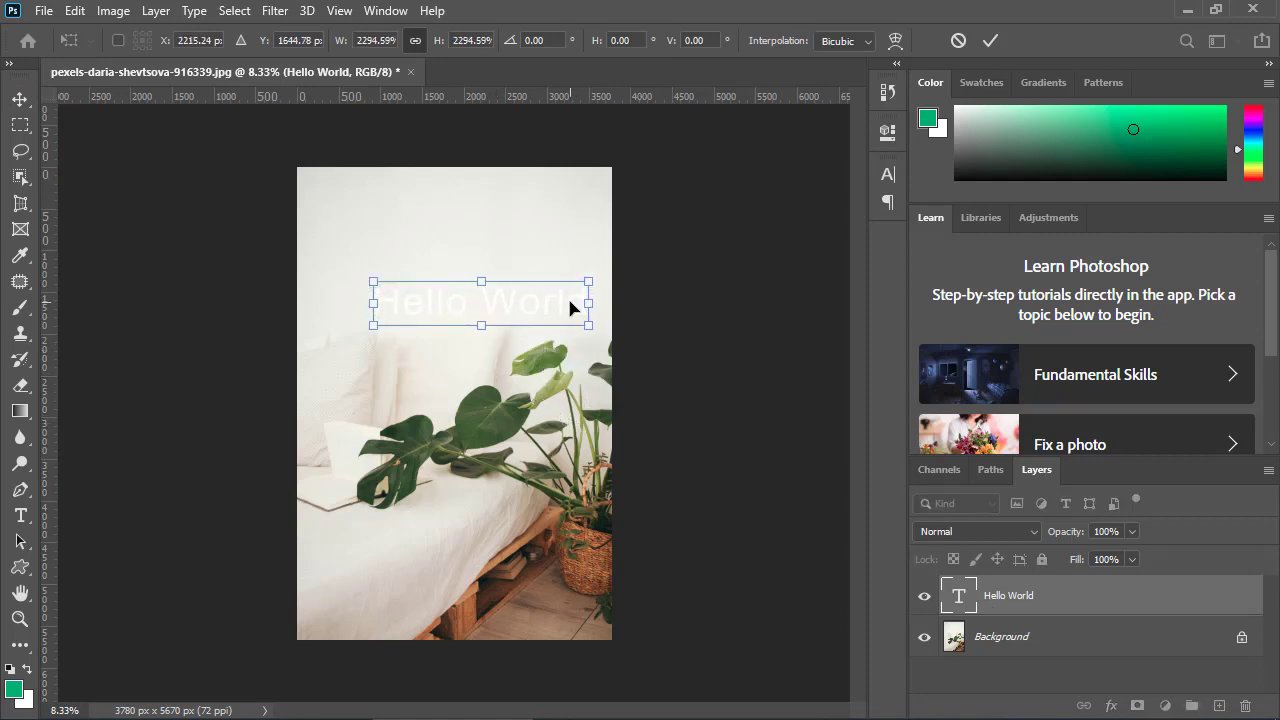
- Select the whole Hello World text and set its colour to a muted dusty pink
double_click(527, 296)
double_click(526, 297)
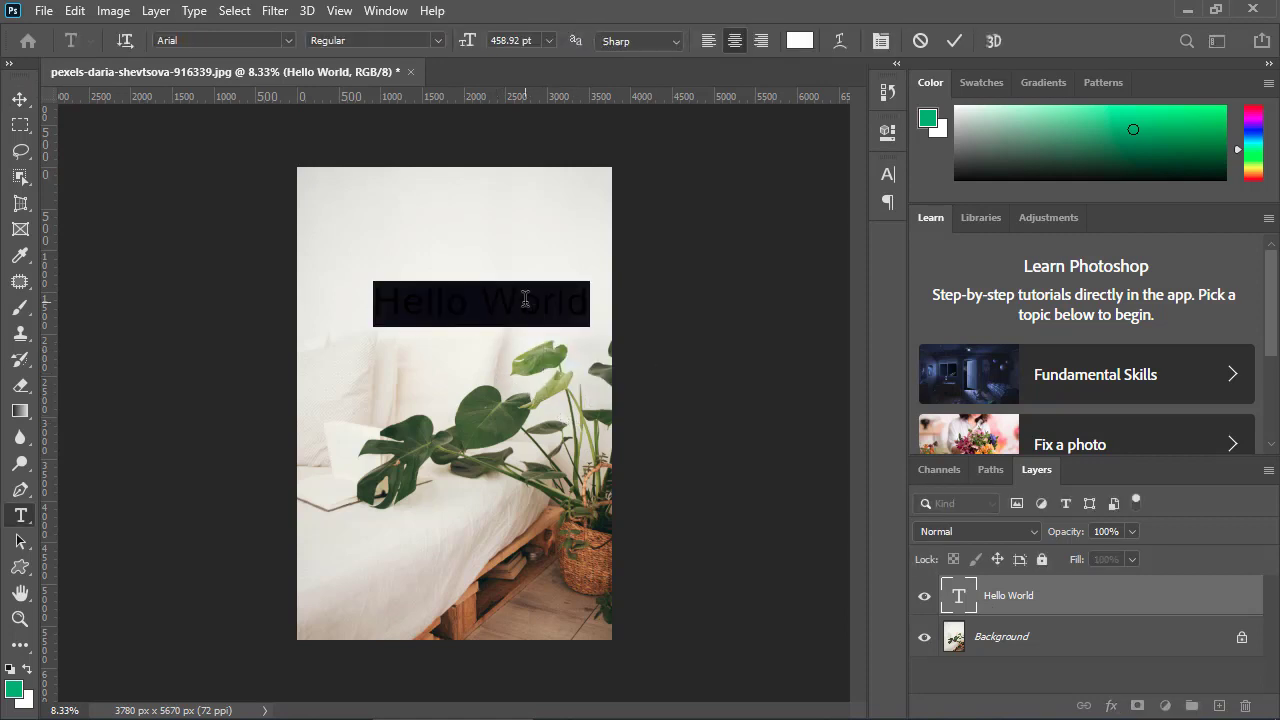
click(802, 44)
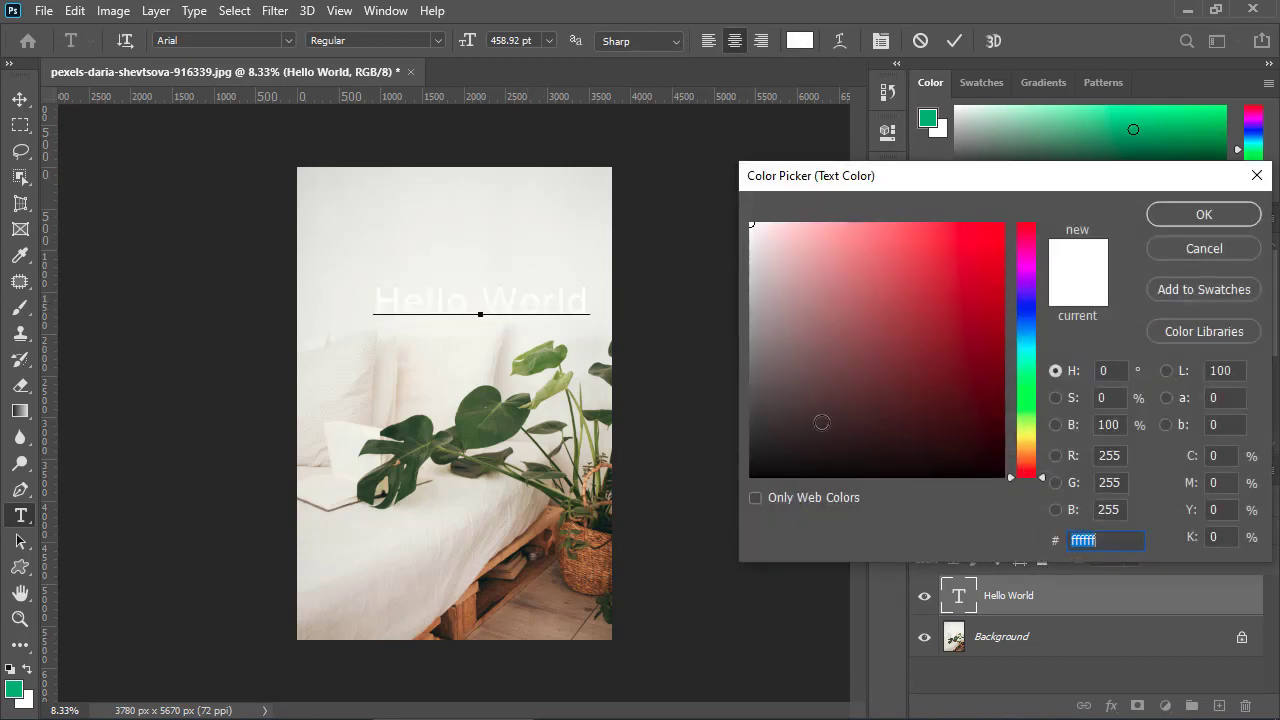
click(851, 318)
drag(890, 322, 803, 281)
click(1152, 221)
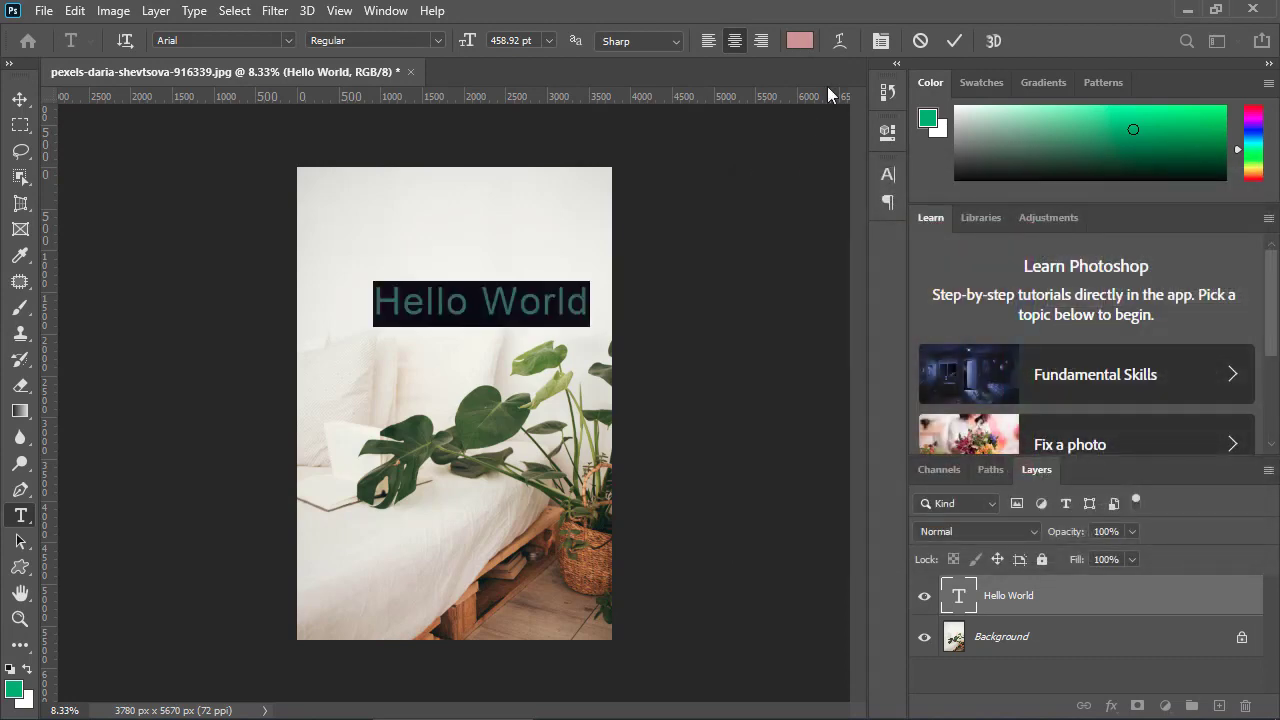
- Set the font of the Hello World text to Adobe Garamond Pro
click(880, 40)
click(766, 201)
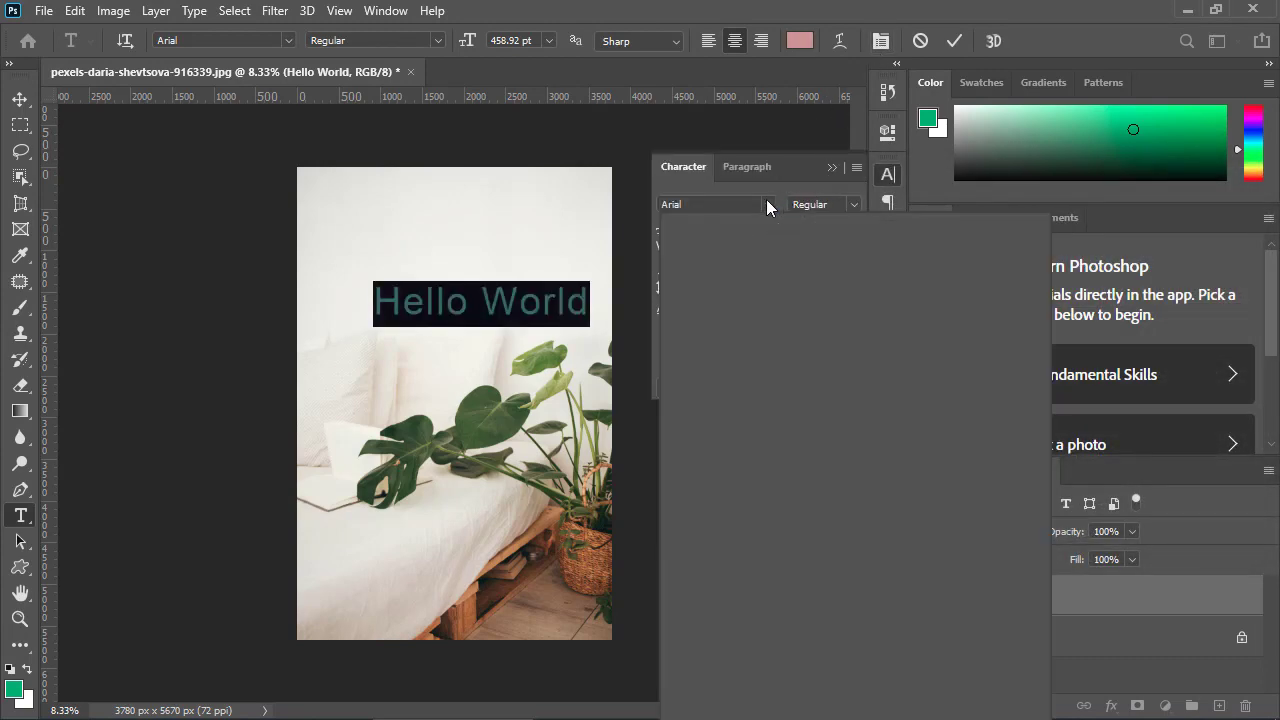
key(Down)
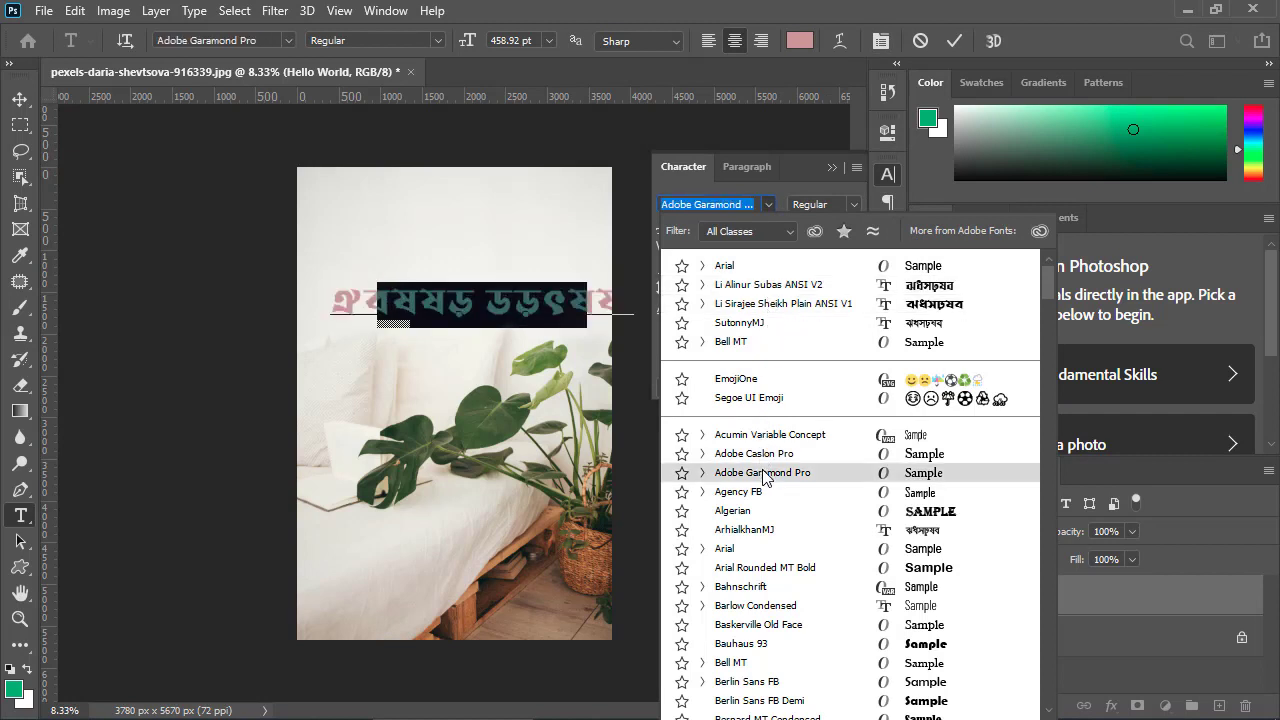
click(763, 474)
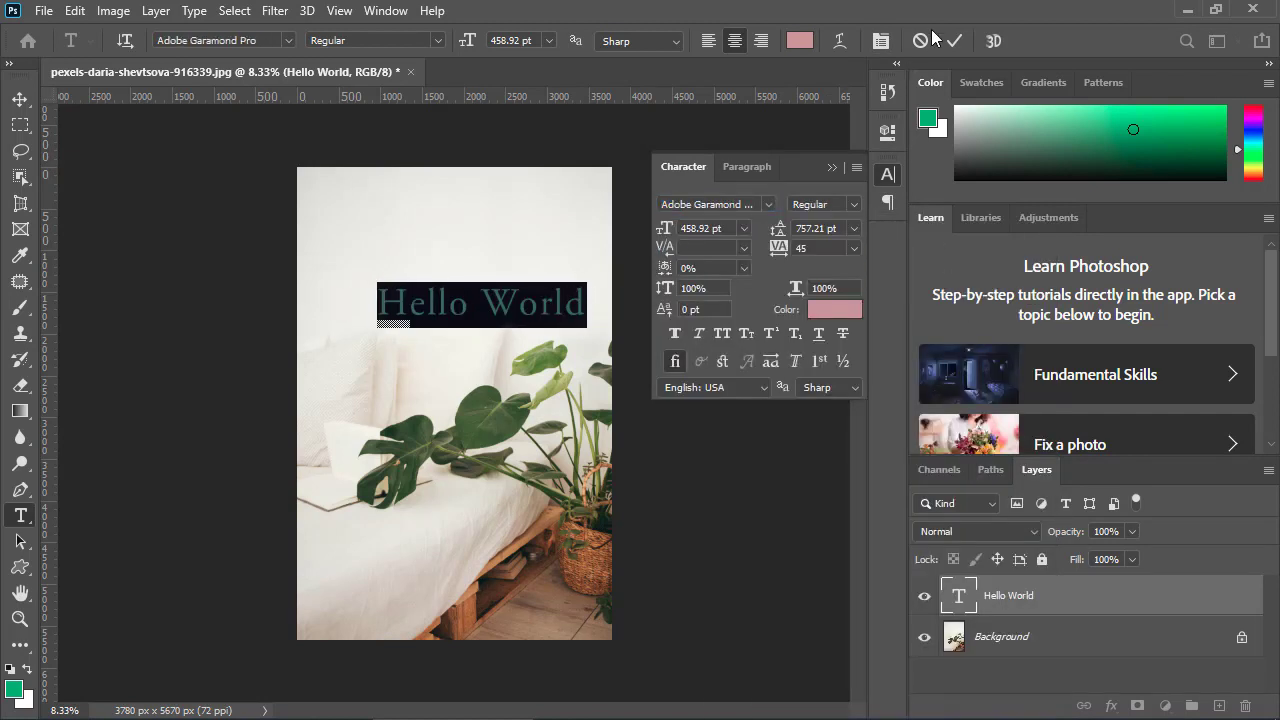
click(831, 168)
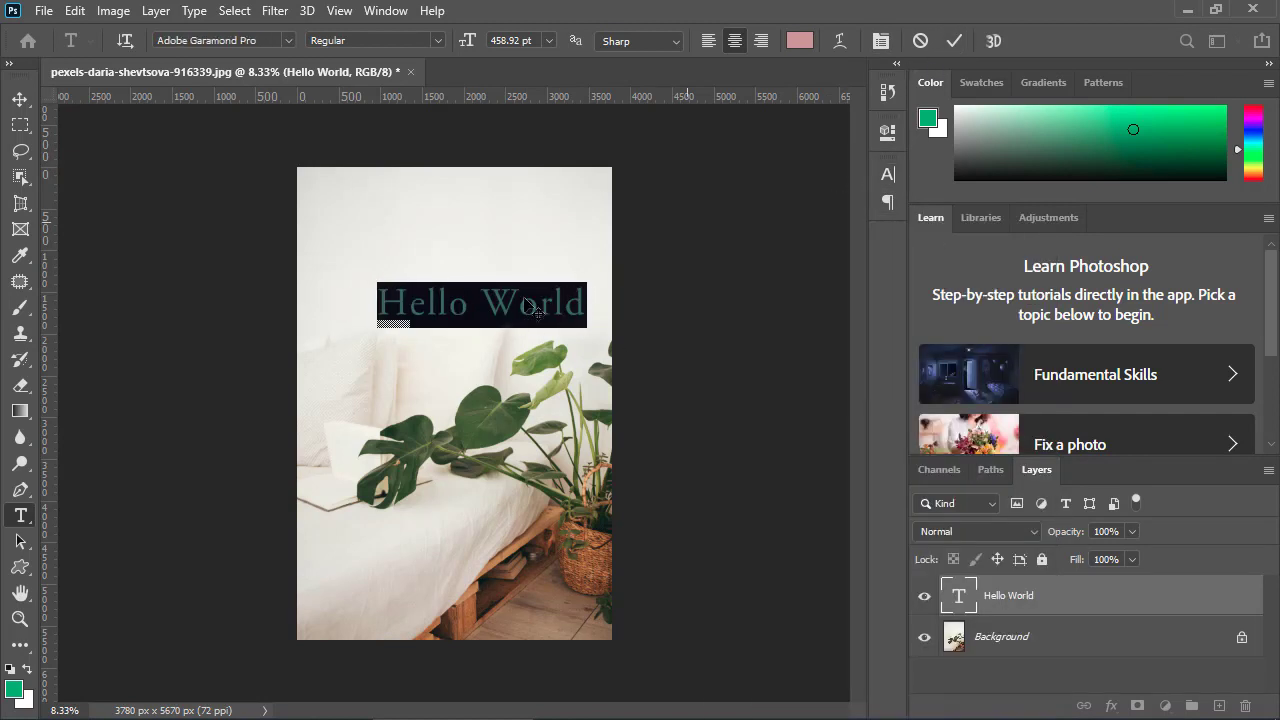
- Move the Hello World text left and slightly up on the wall, leaving it deselected
click(20, 100)
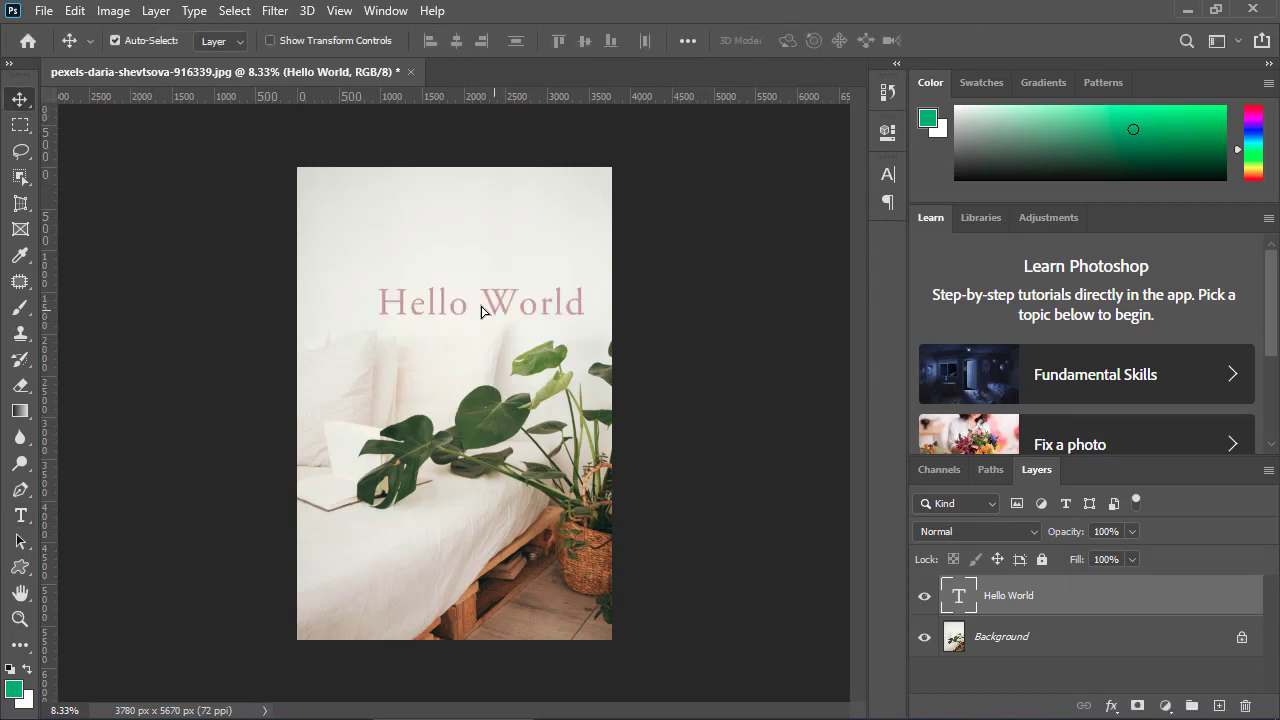
drag(486, 294, 439, 328)
click(290, 306)
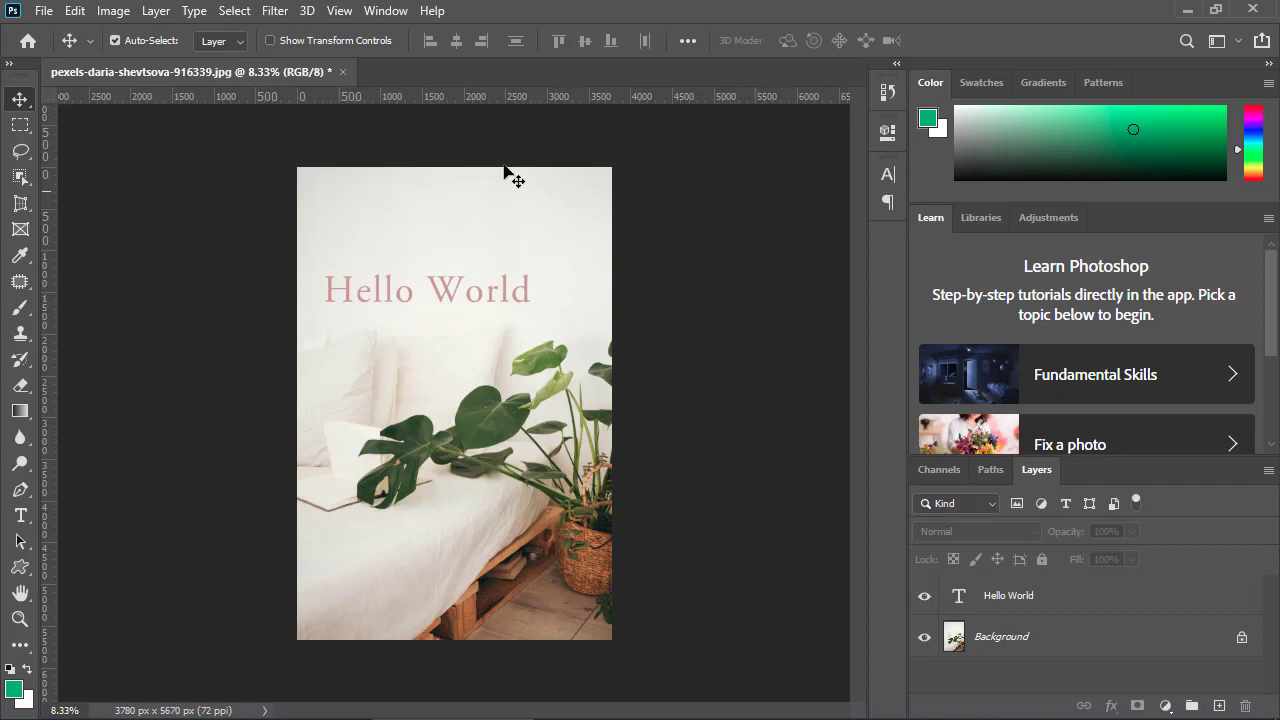
- Save the document on the computer's Desktop as a Photoshop file named Card, with Maximize Compatibility on
click(44, 11)
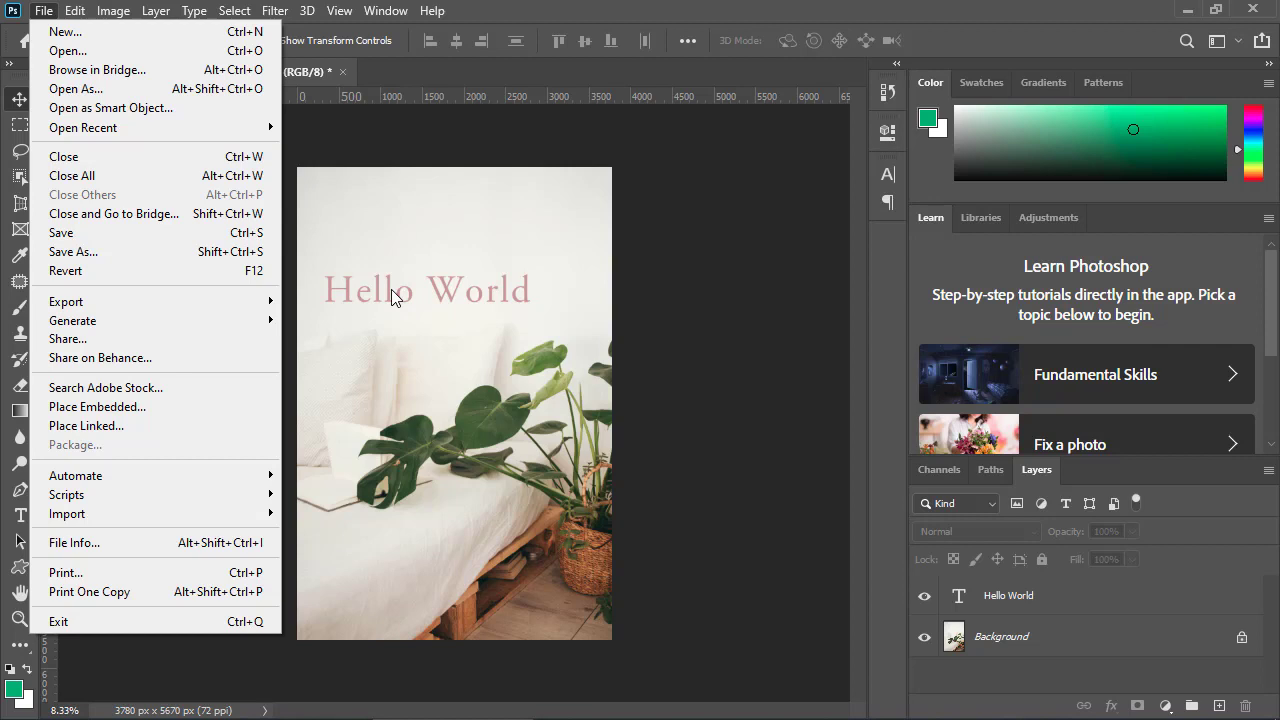
click(212, 241)
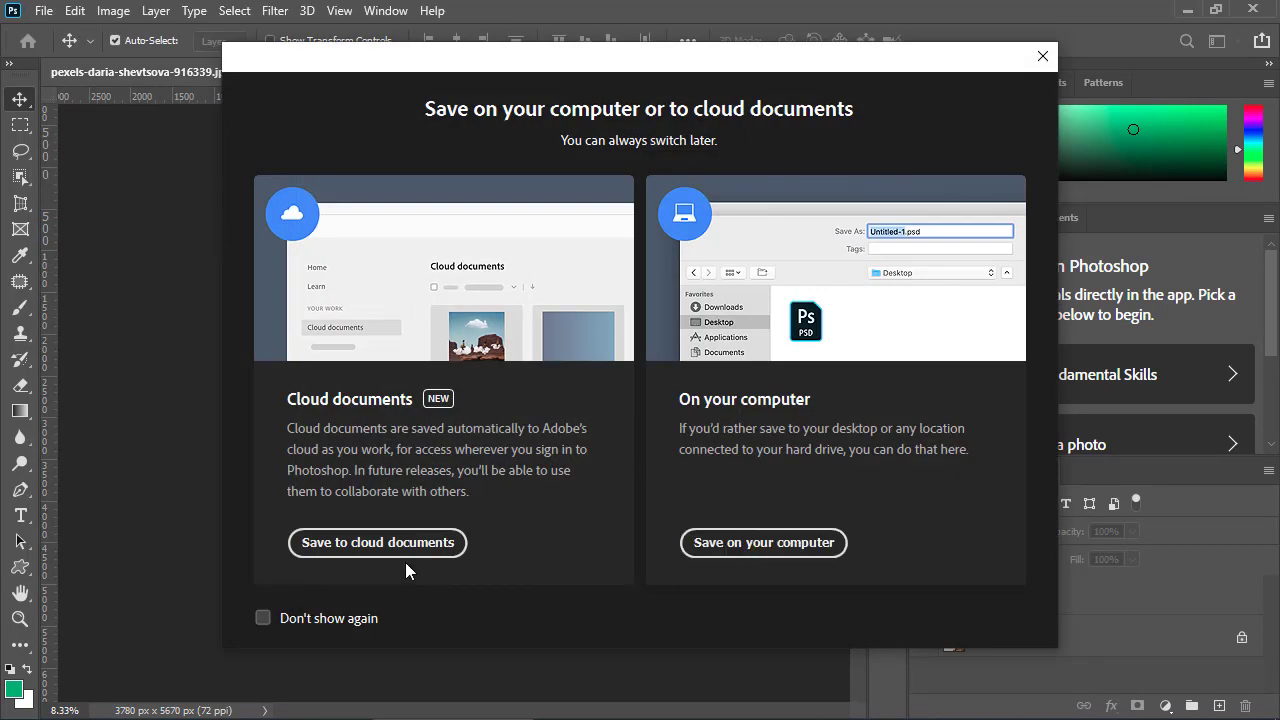
click(757, 547)
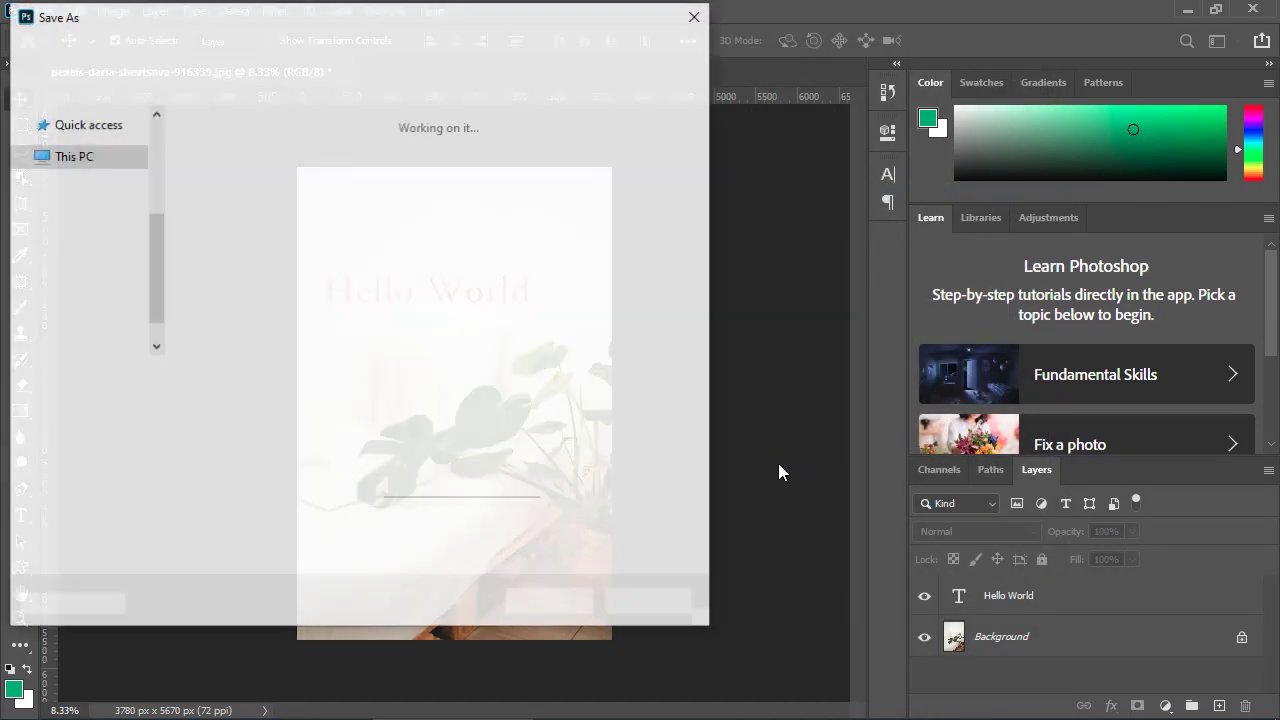
scroll(95, 292, up, 2)
scroll(95, 292, up, 1)
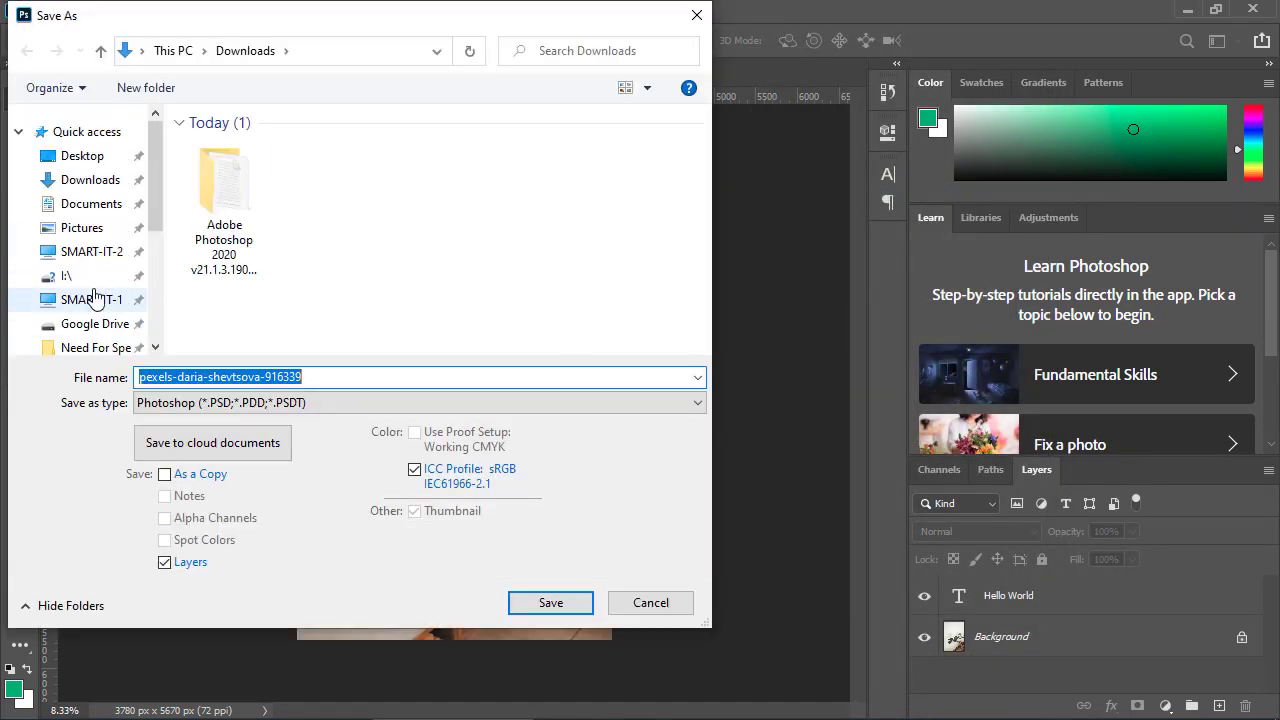
click(84, 156)
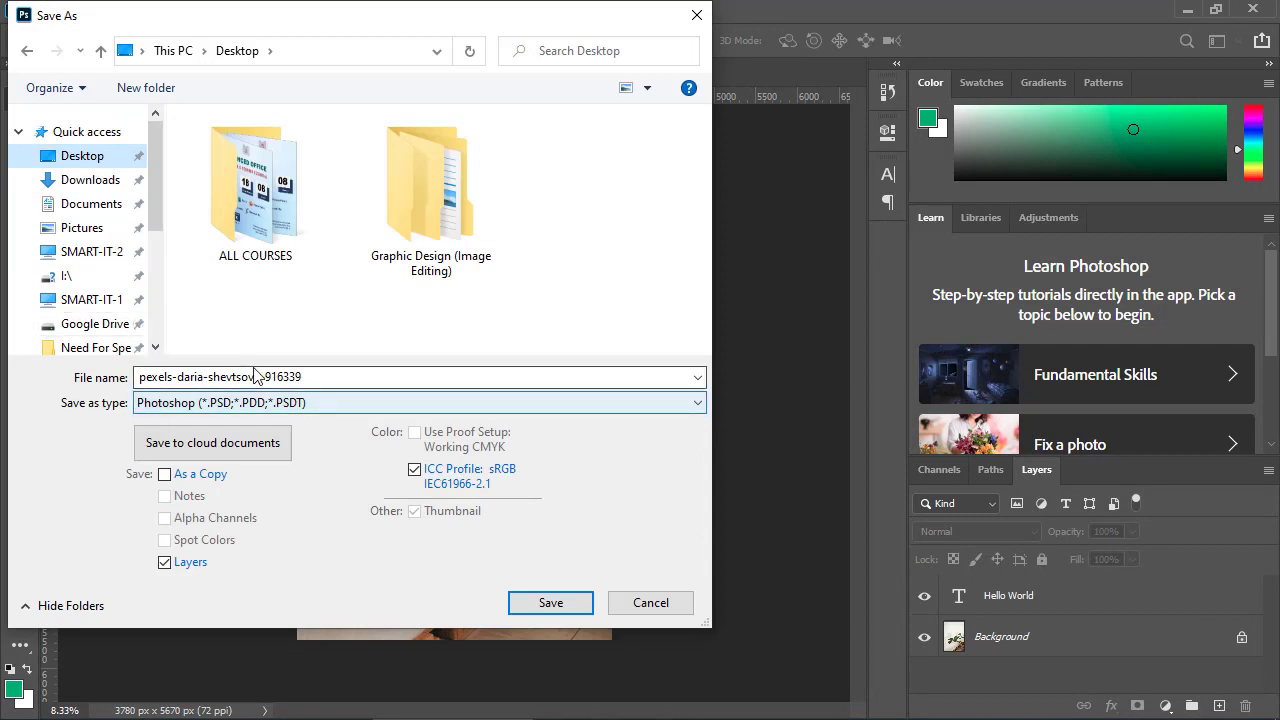
double_click(300, 378)
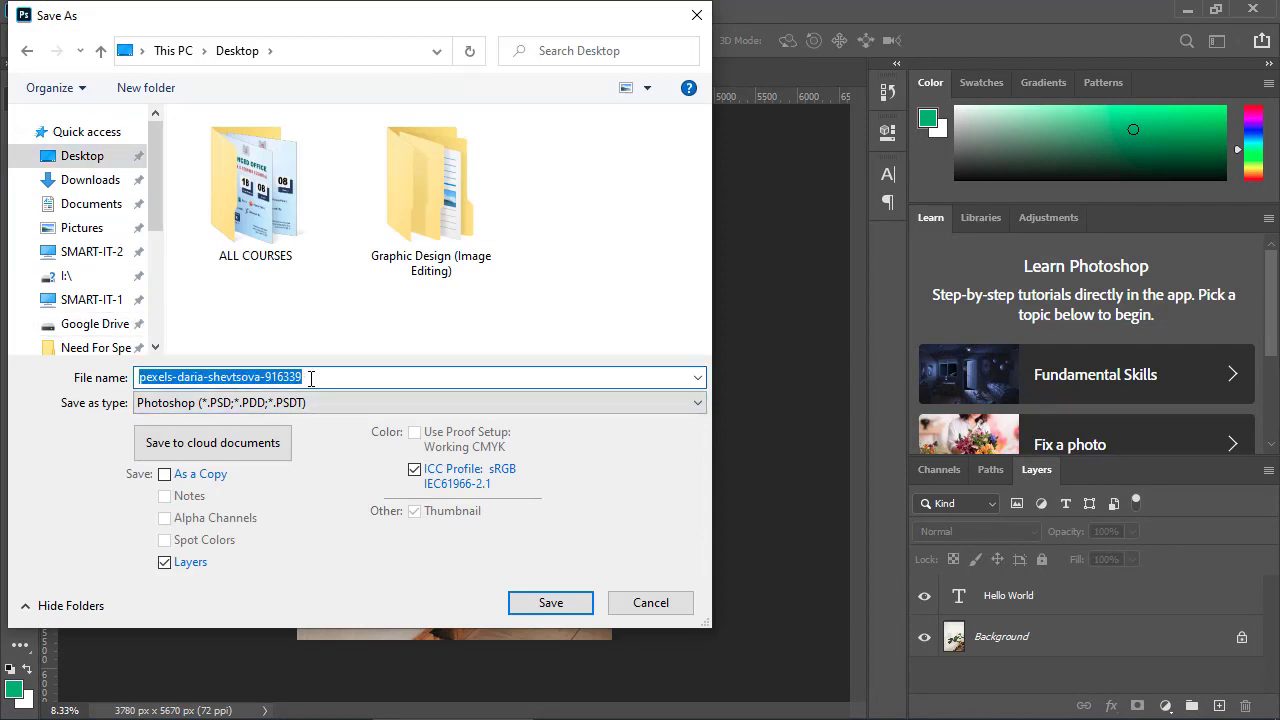
text(Card)
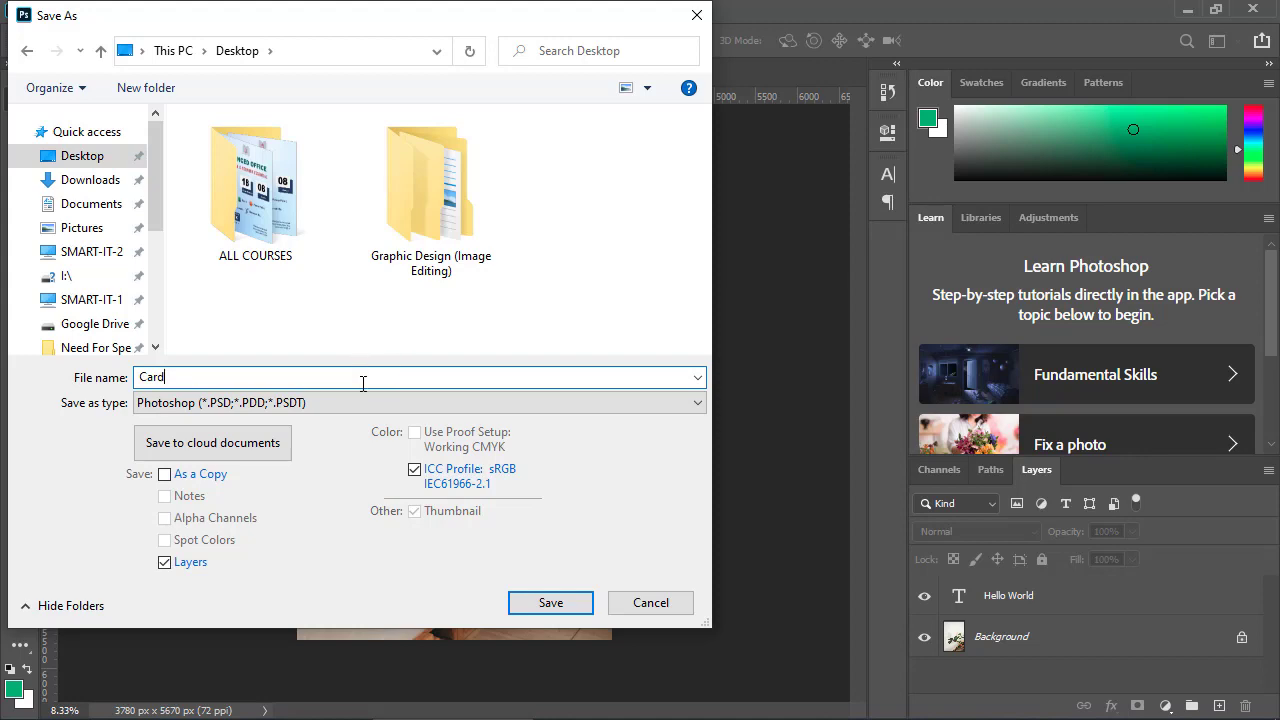
click(568, 605)
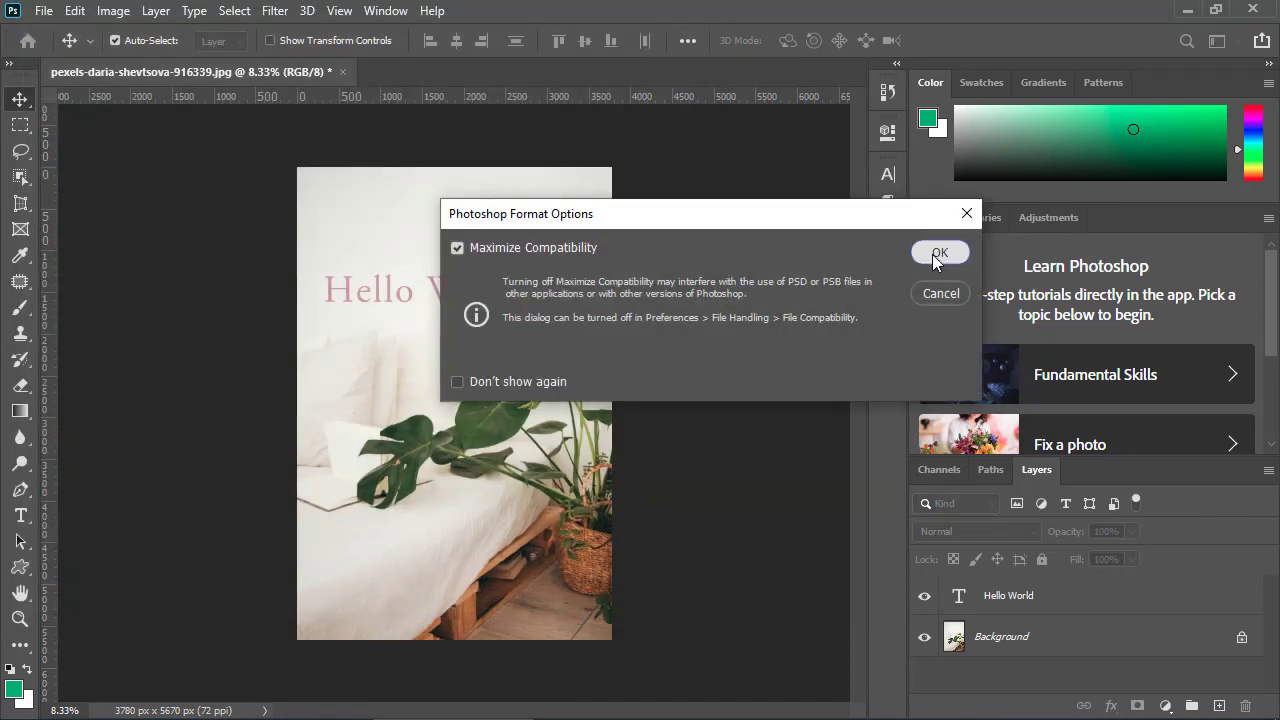
click(932, 254)
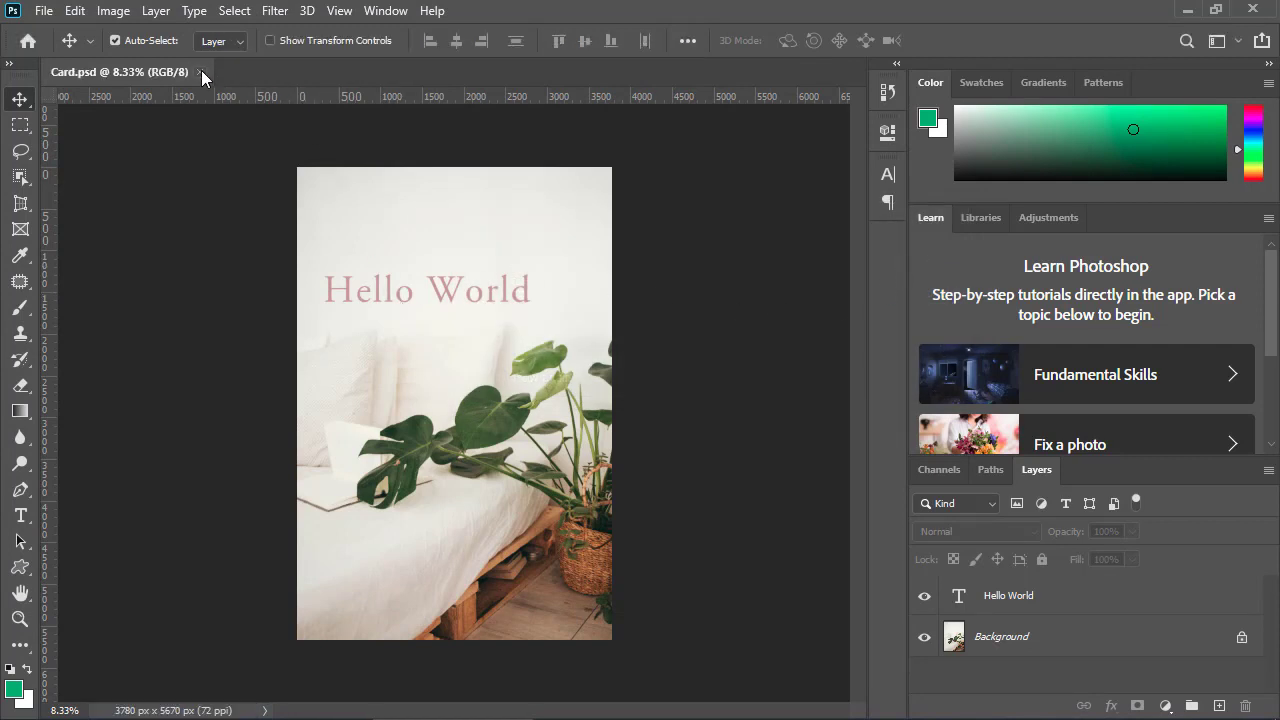
- Close the Card.psd document and reopen it from the Desktop
click(201, 73)
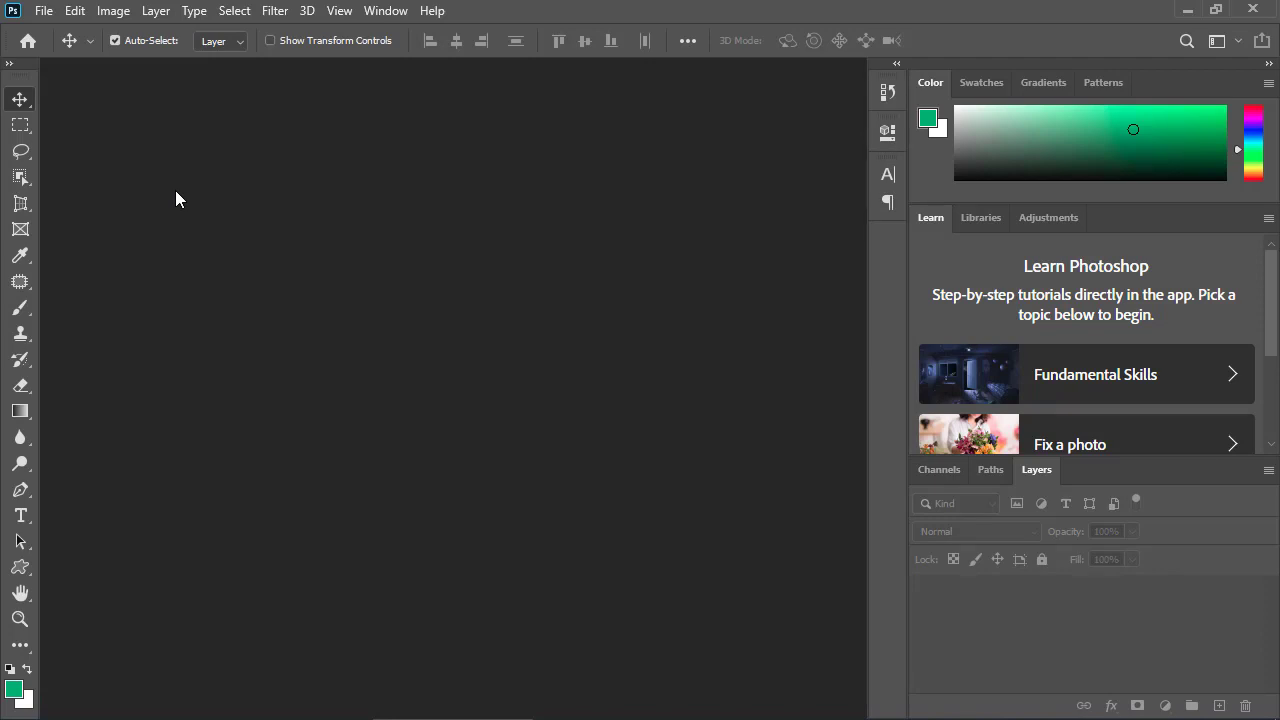
click(44, 12)
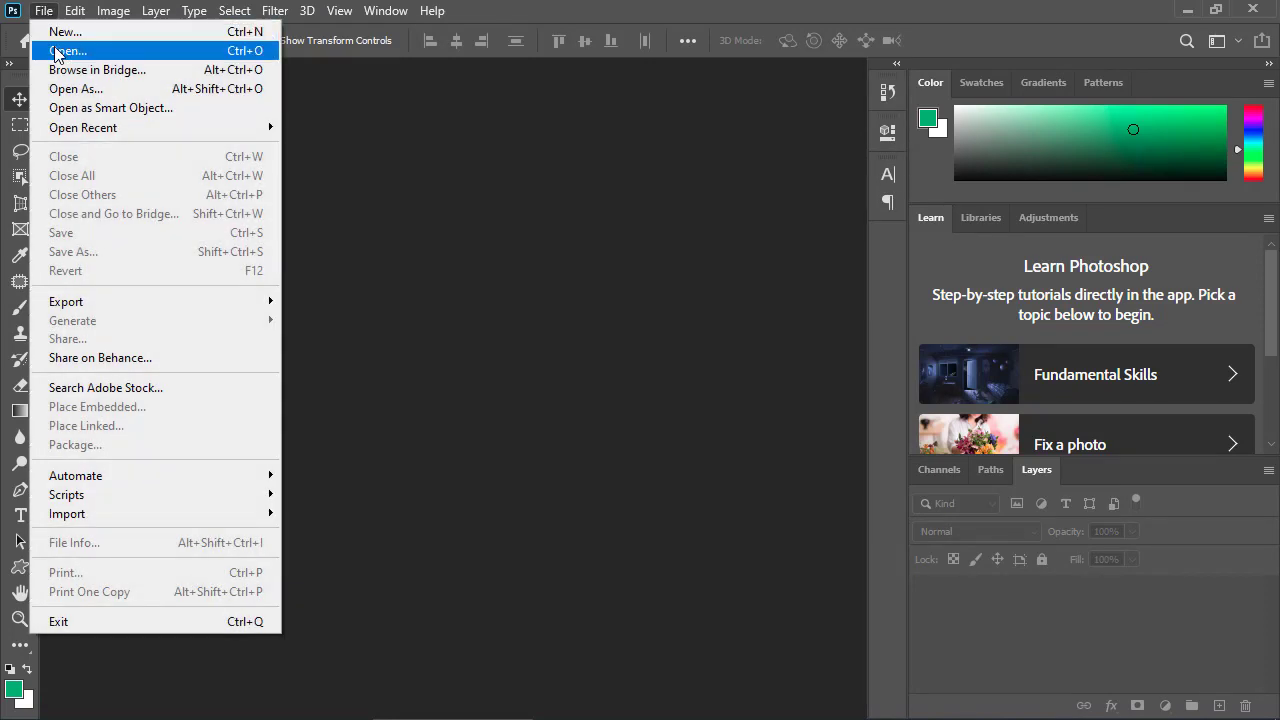
click(66, 50)
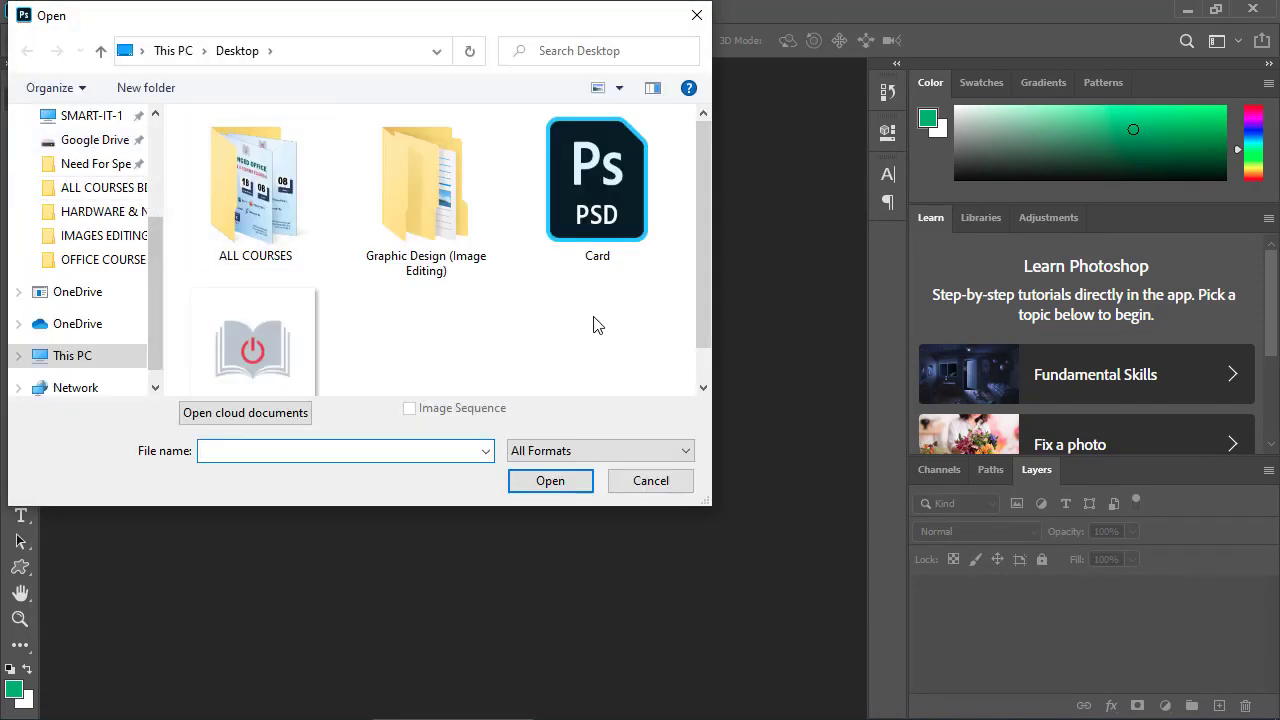
click(614, 222)
click(559, 481)
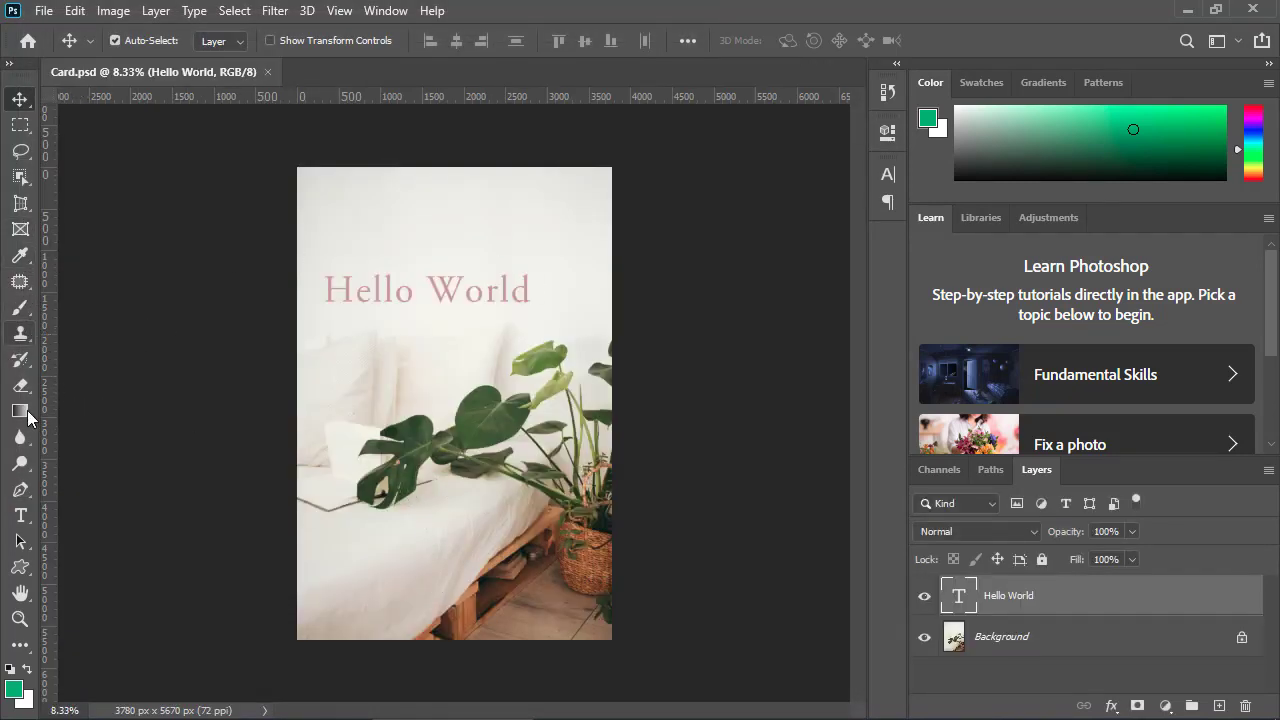
- Replace the word World with Bangladesh in the text so it reads Hello Bangladesh, and commit the edit
click(20, 515)
drag(436, 292, 545, 300)
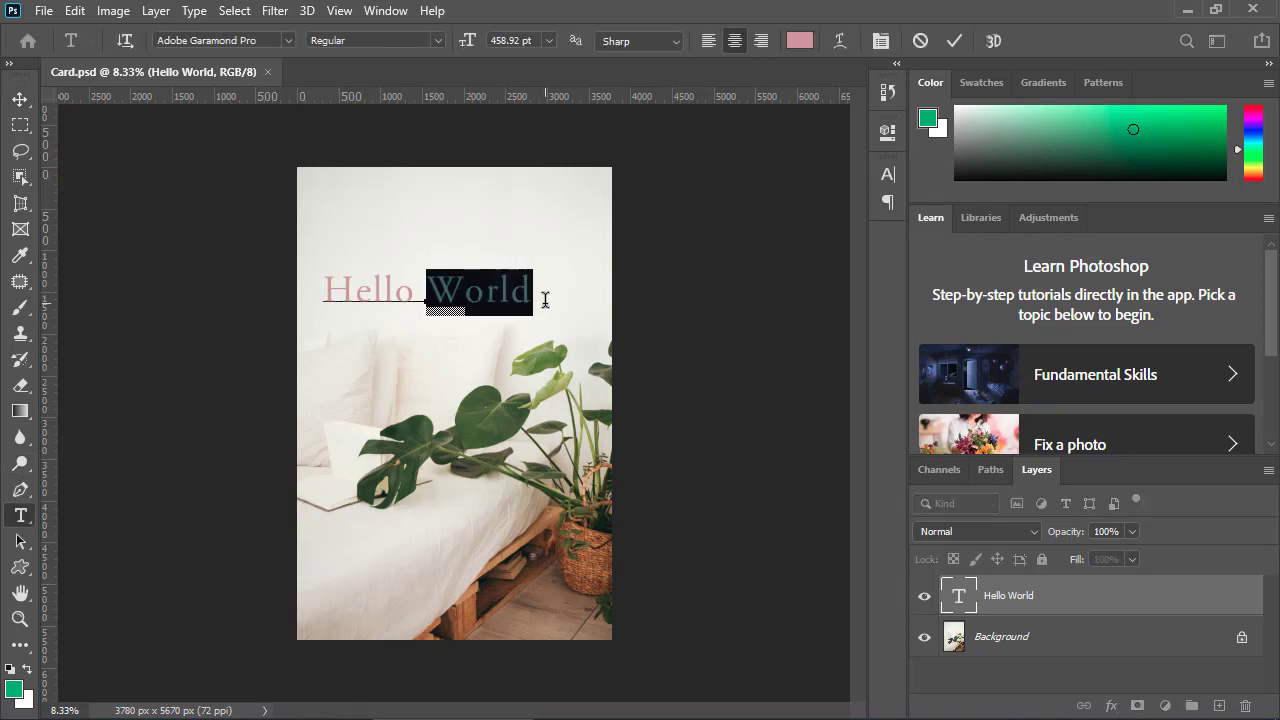
text(Ba)
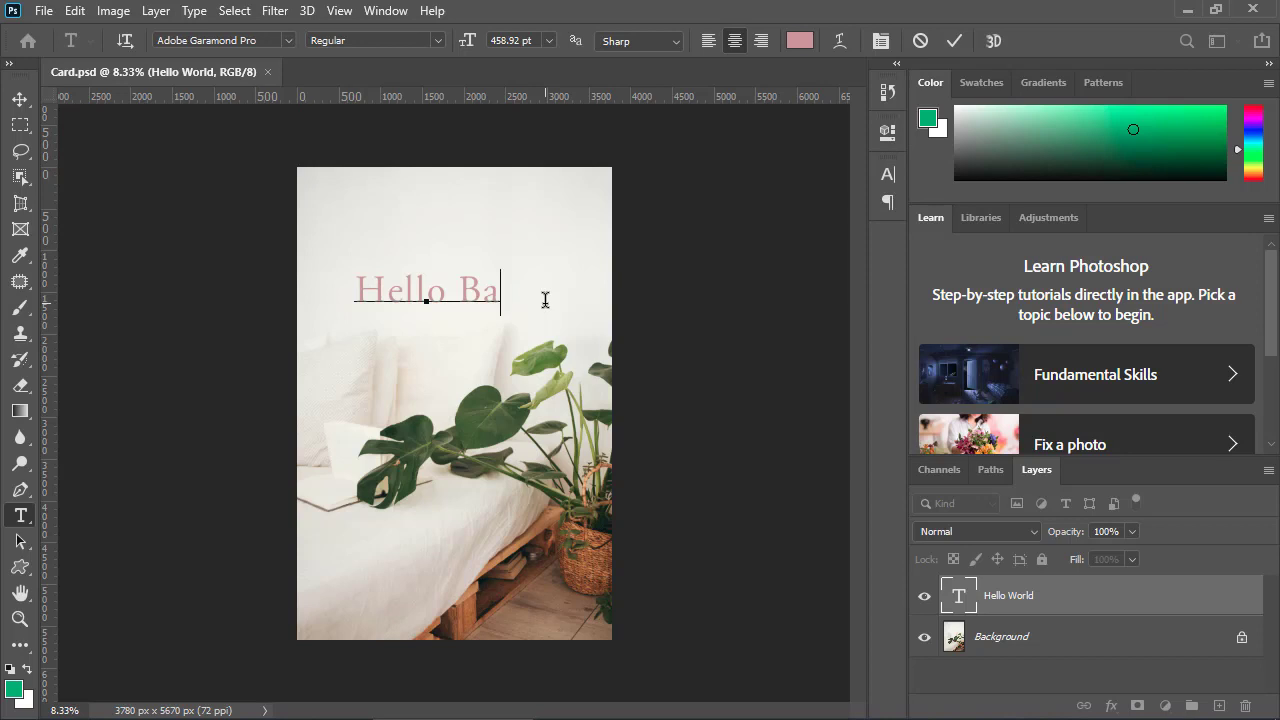
text(ngk)
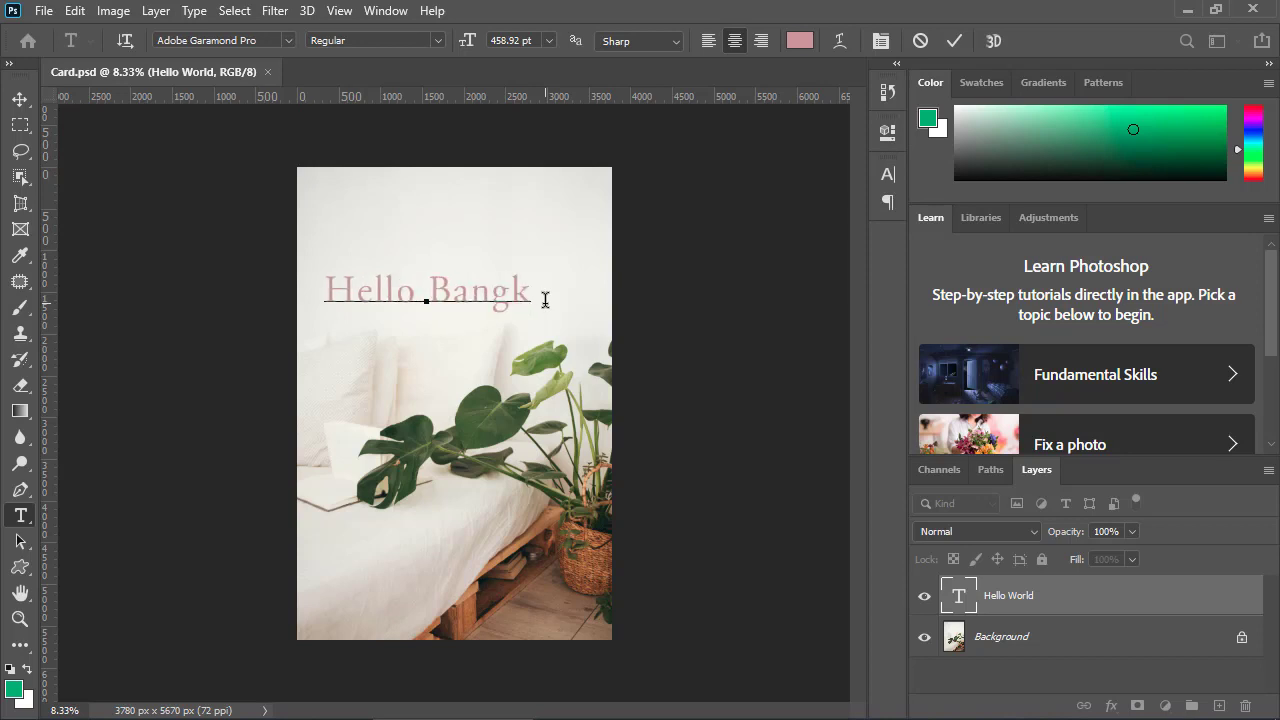
key(BackSpace)
text(ladesh)
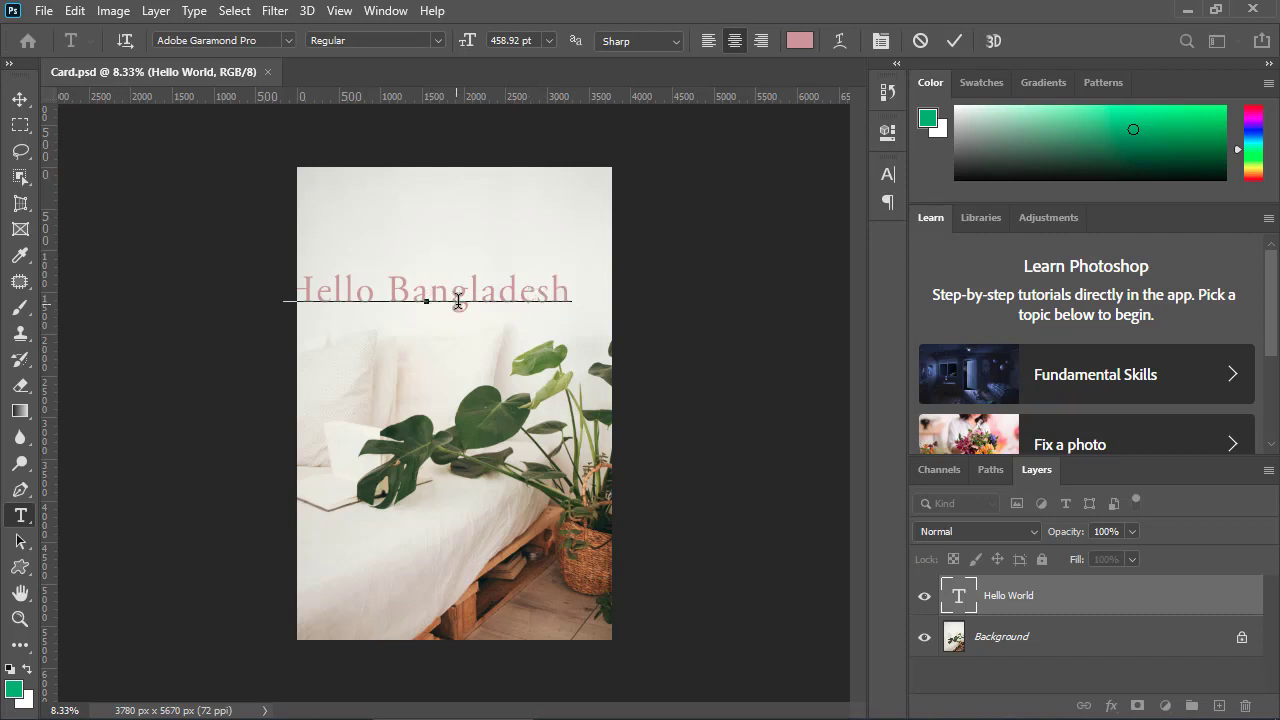
click(495, 295)
key(ctrl+Return)
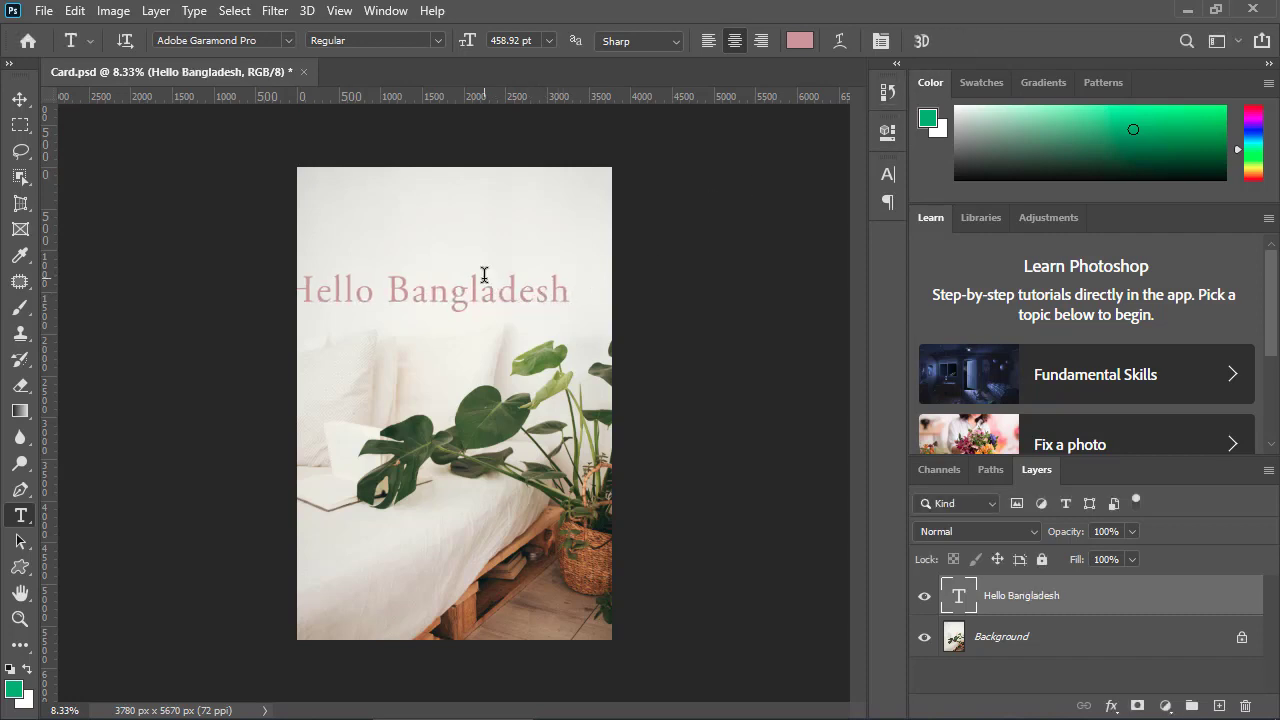
- Scale the Hello Bangladesh text to about 77% with Free Transform and move it slightly up so it fits within the photo
key(ctrl+t)
drag(284, 292, 348, 291)
drag(454, 298, 439, 281)
click(988, 43)
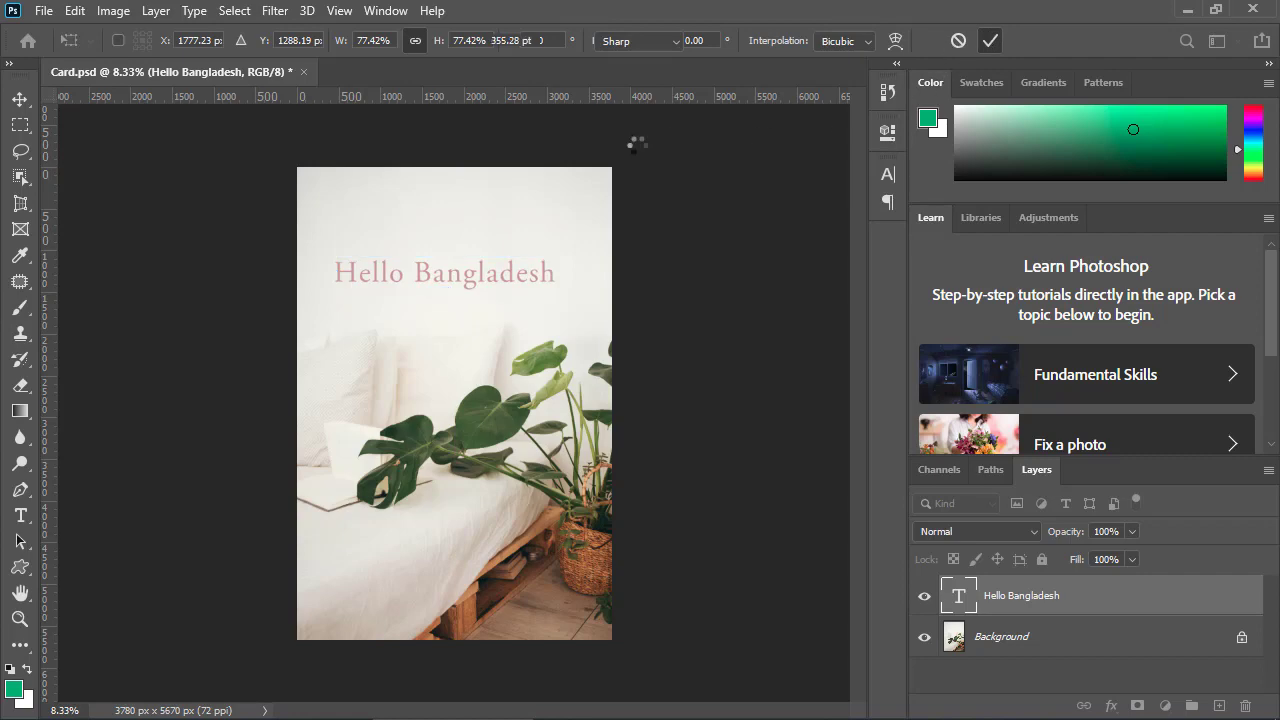
- Save the edited document as a separate Photoshop file named Card 2 on the Desktop, with Maximize Compatibility on
click(44, 10)
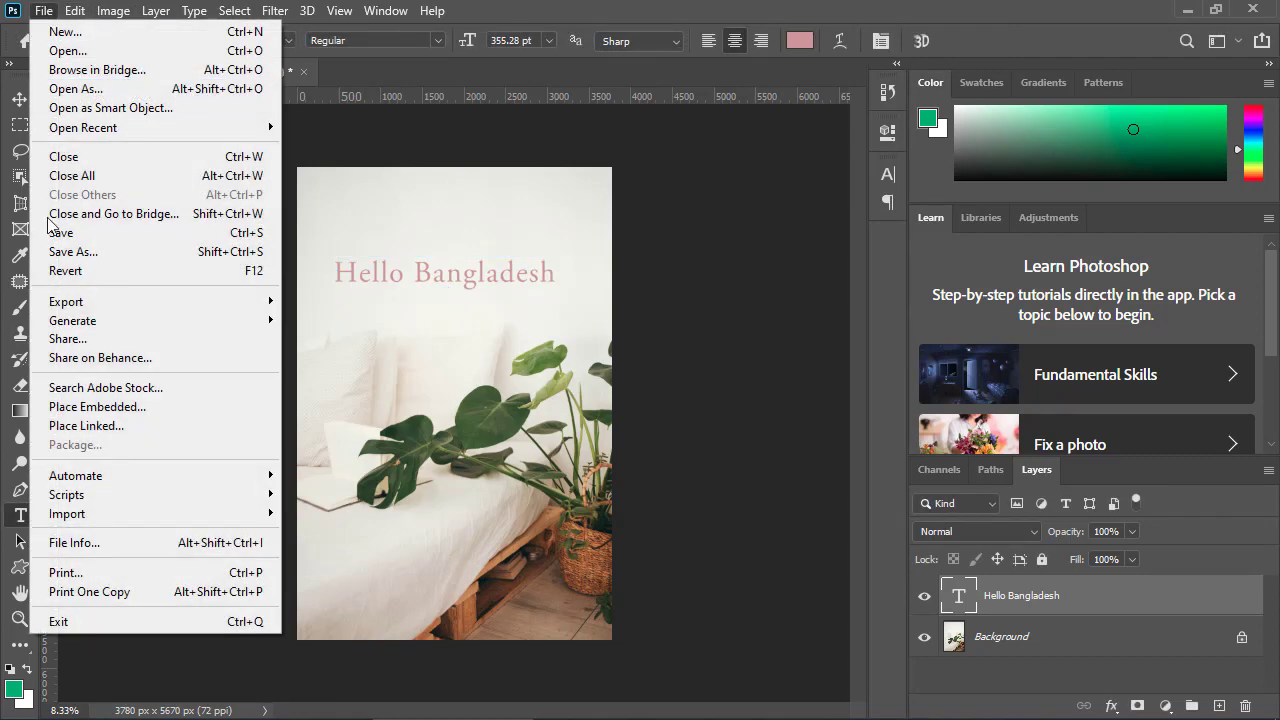
click(97, 252)
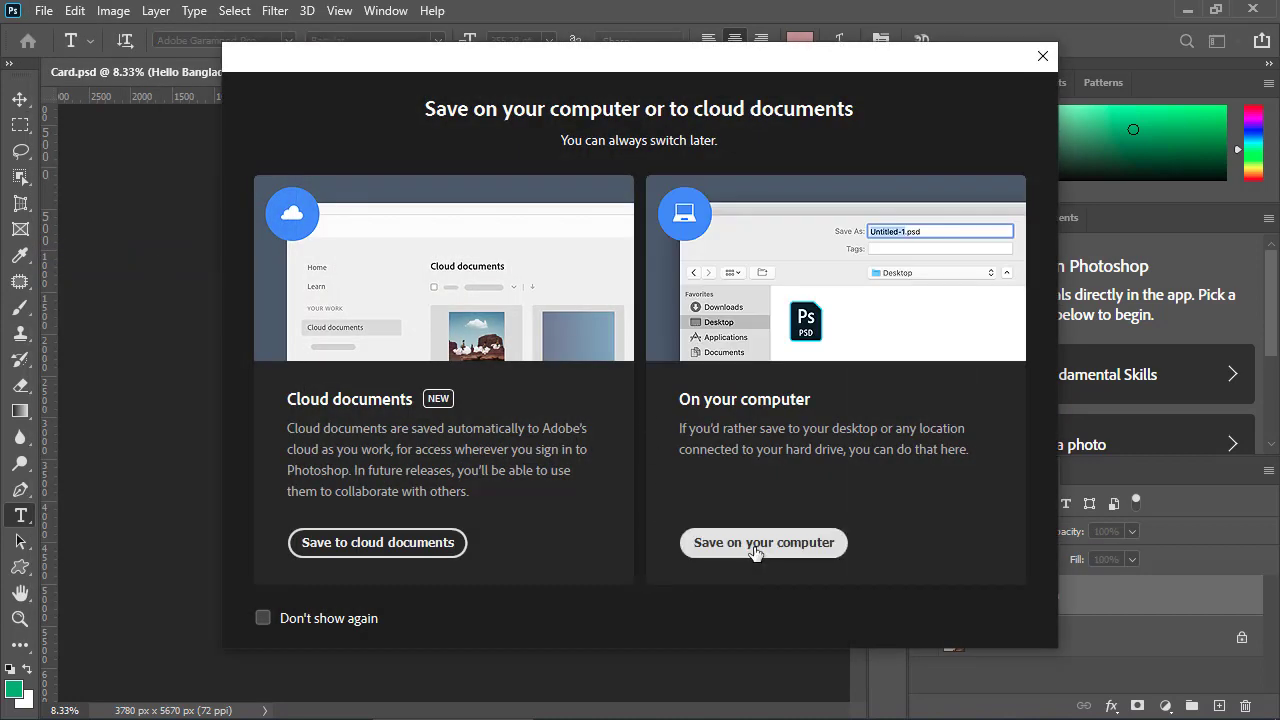
click(755, 563)
click(536, 262)
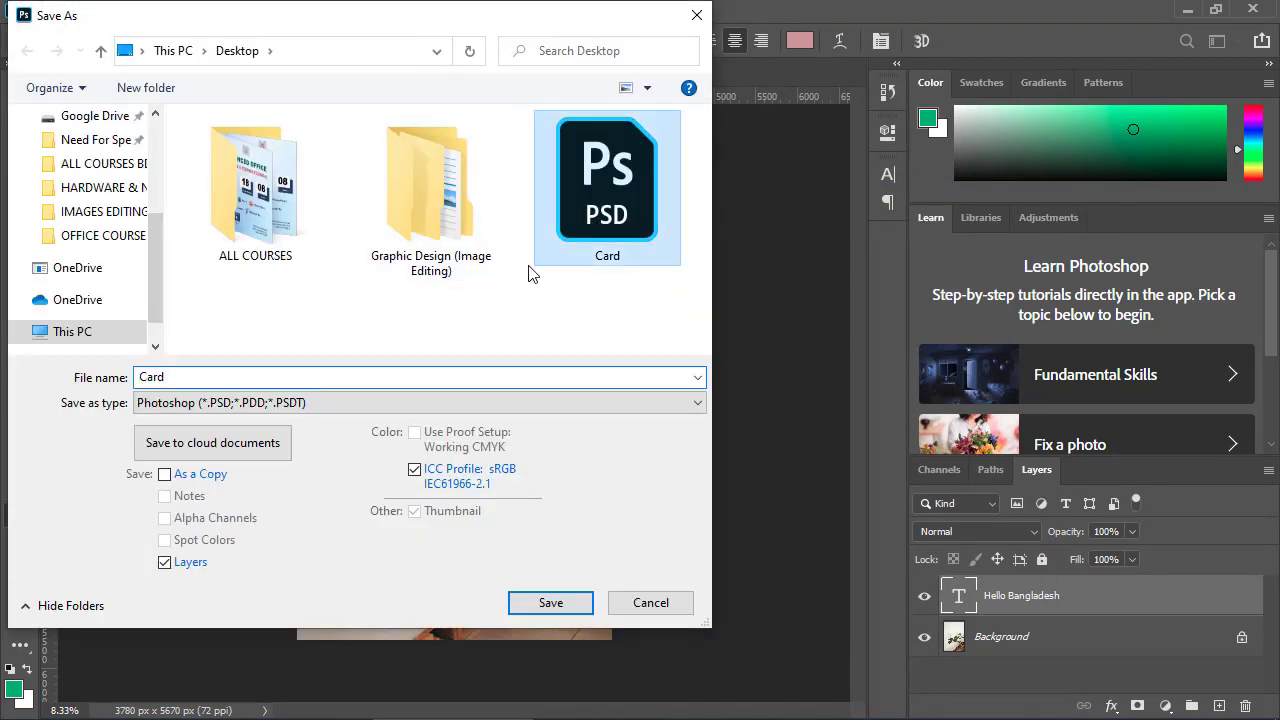
click(271, 377)
click(271, 377)
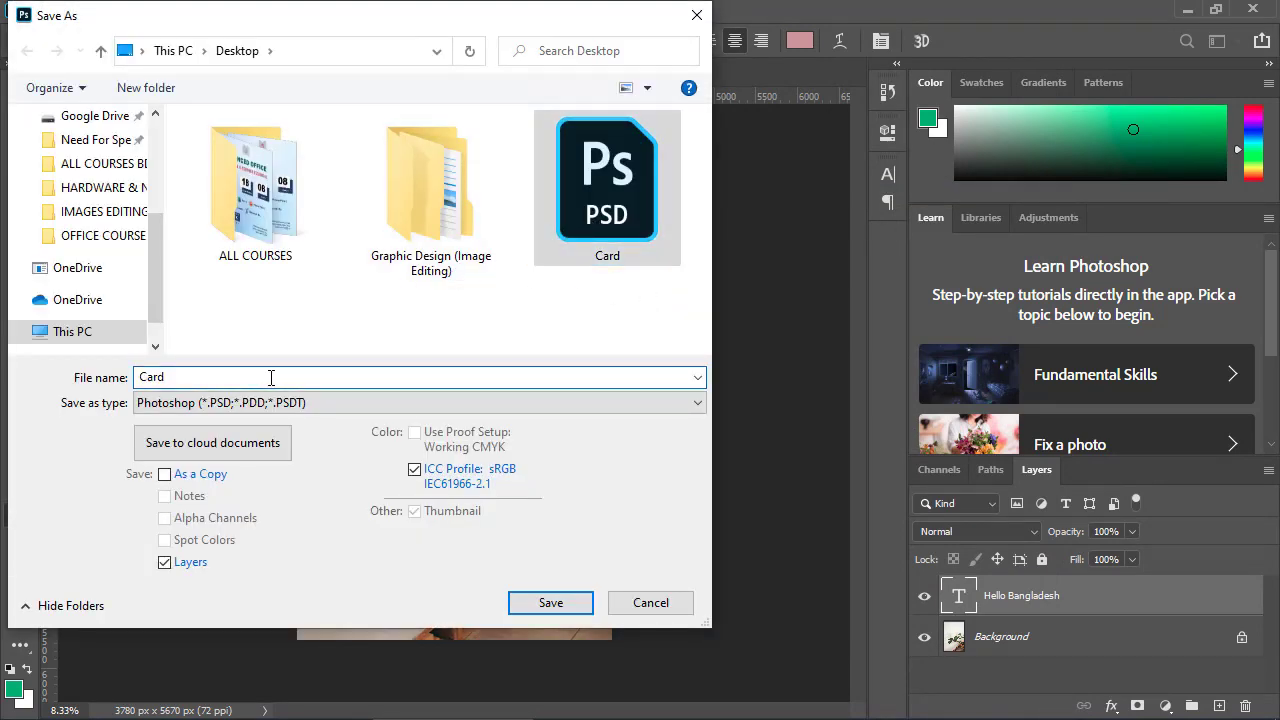
text(2)
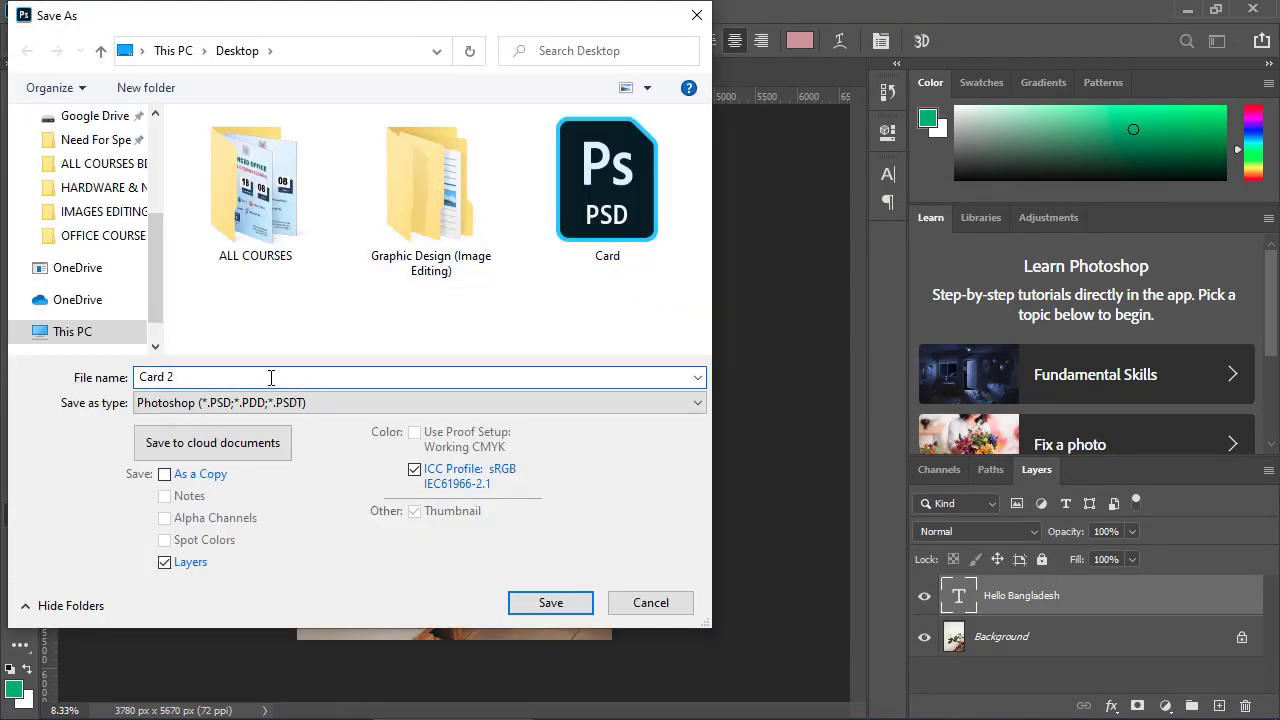
click(552, 604)
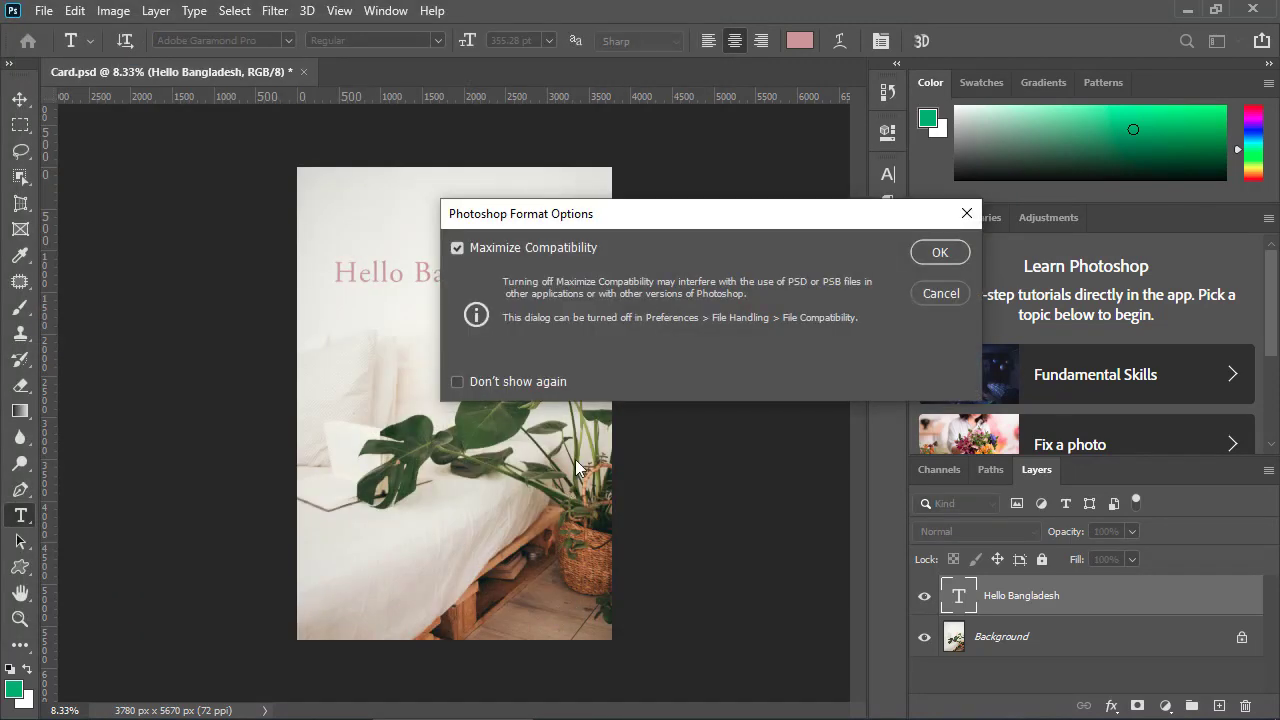
click(940, 252)
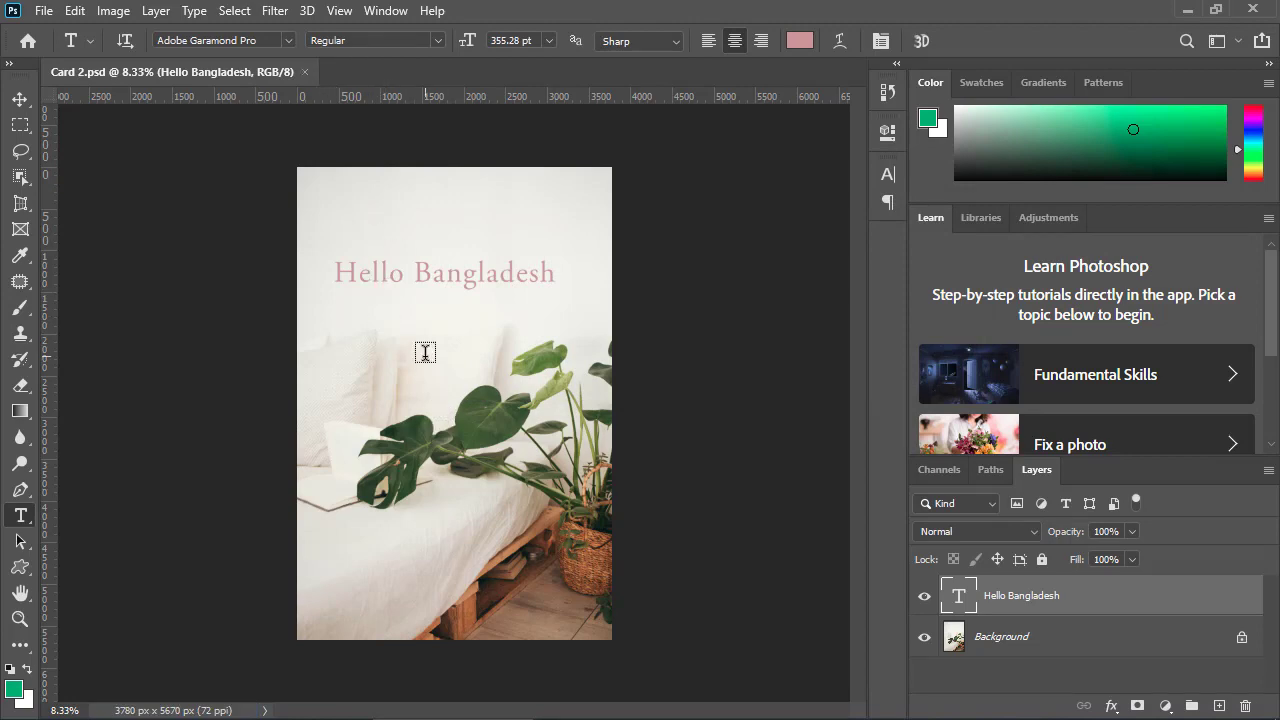
- Open the original Card.psd from the Desktop alongside Card 2.psd and make it the active document
key(ctrl+o)
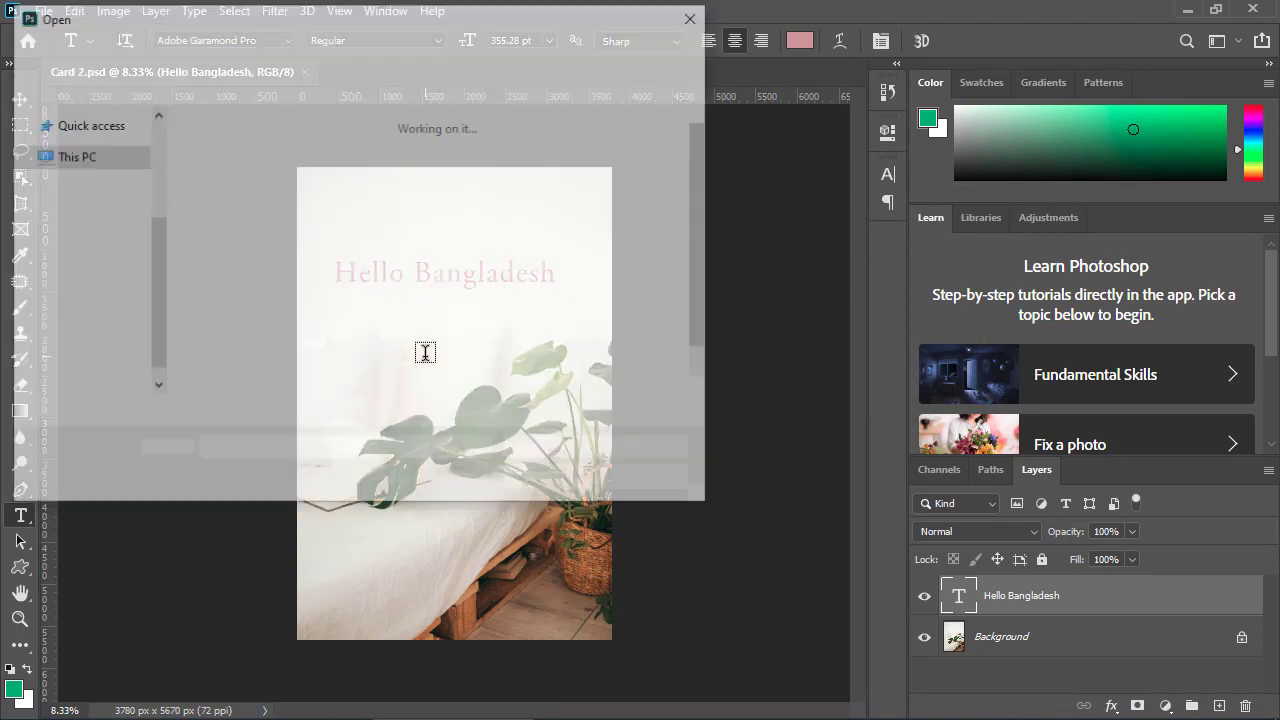
click(292, 322)
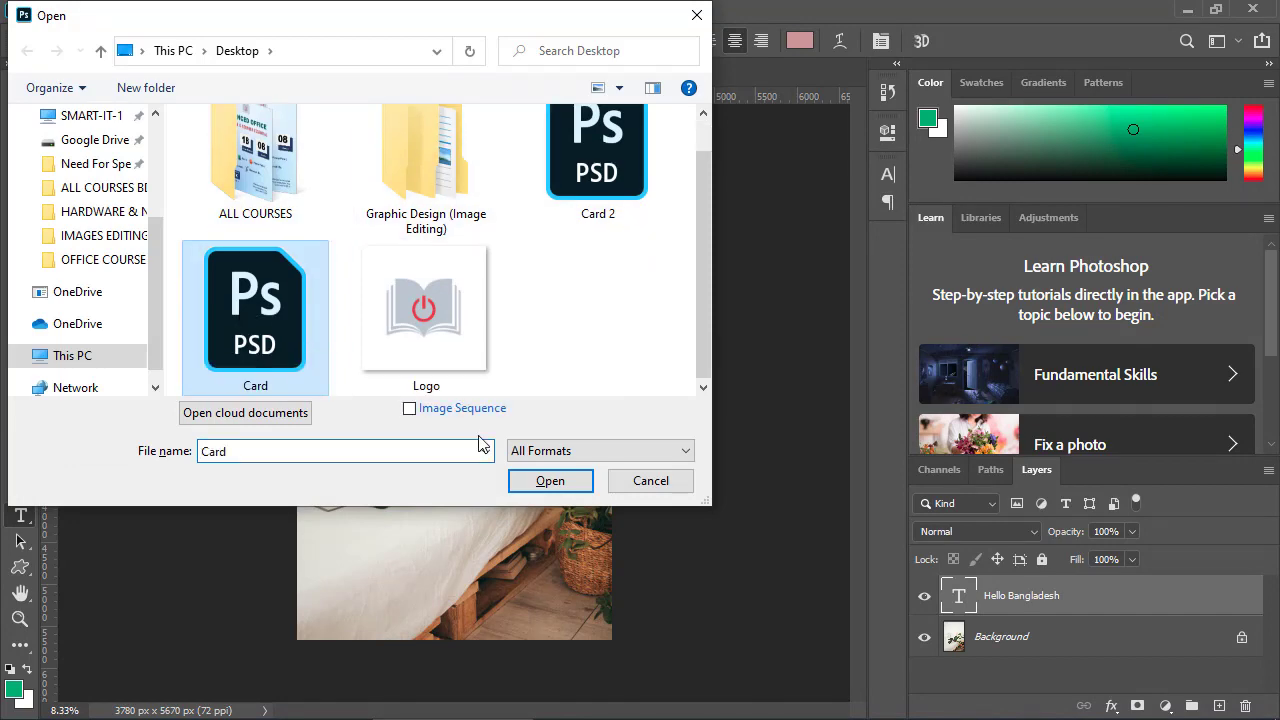
click(550, 480)
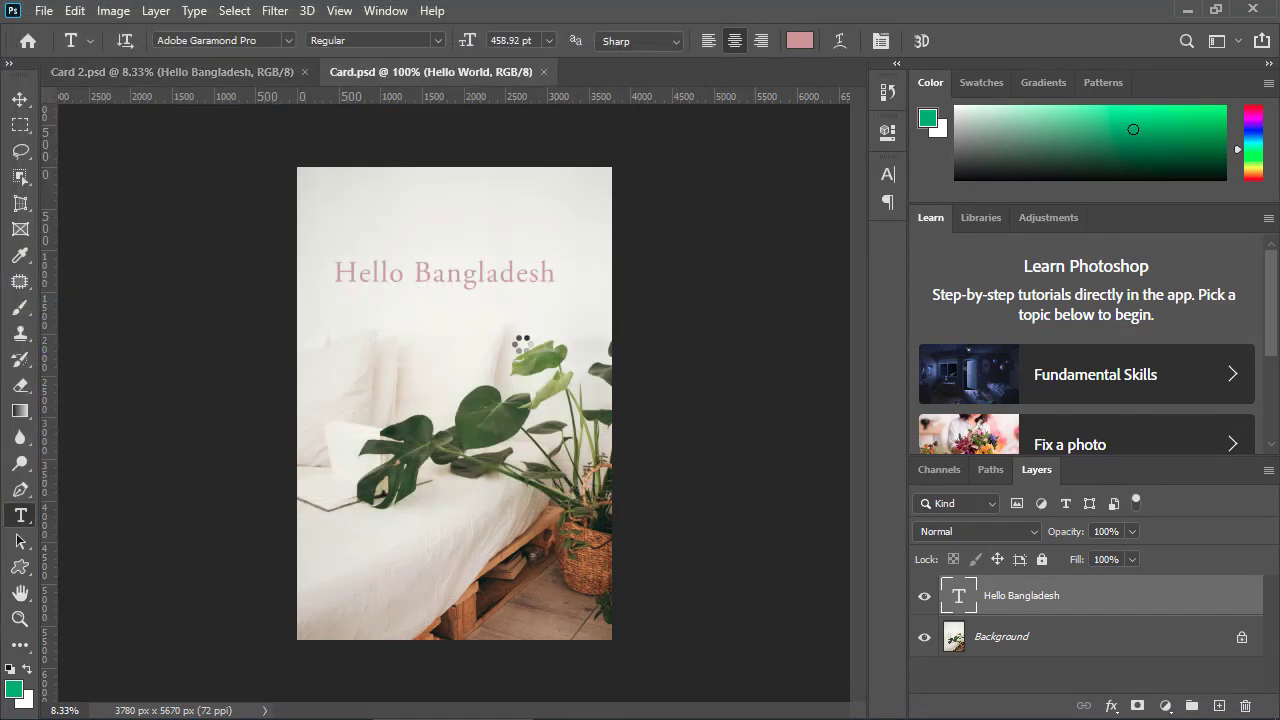
click(251, 74)
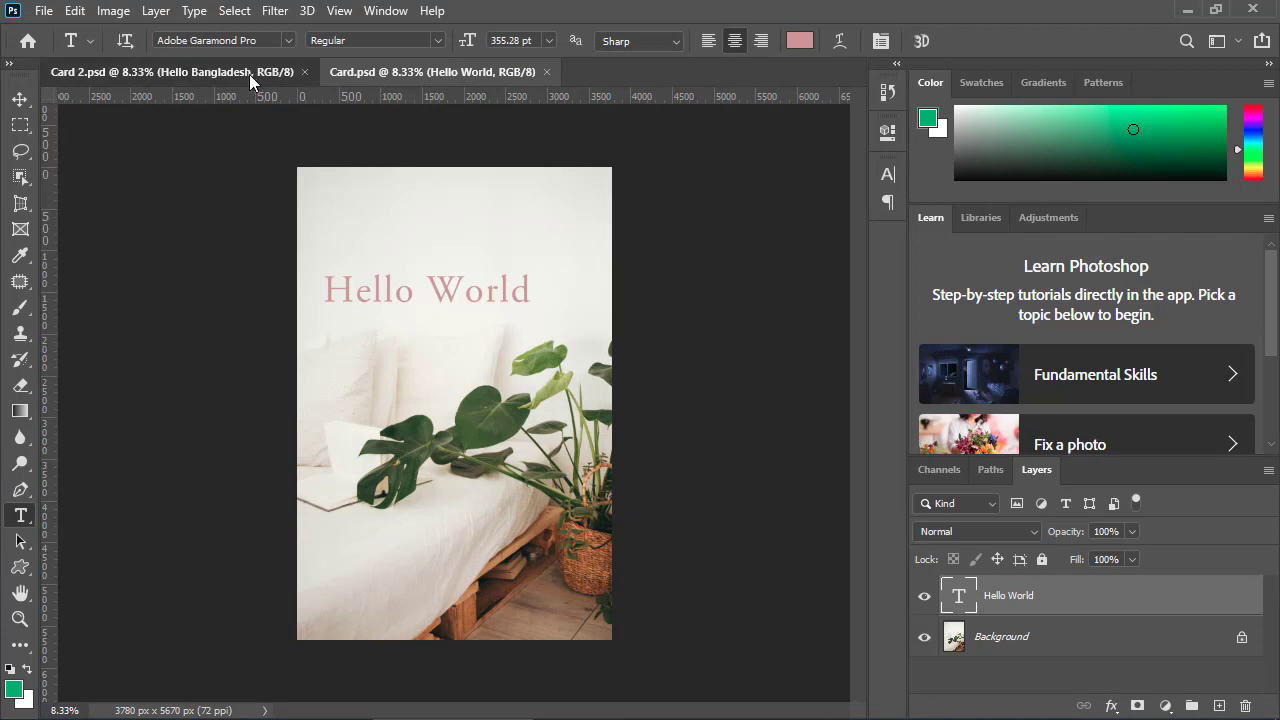
click(415, 75)
- Replace the word World with US in the Card.psd text and save the change to the same file
double_click(494, 283)
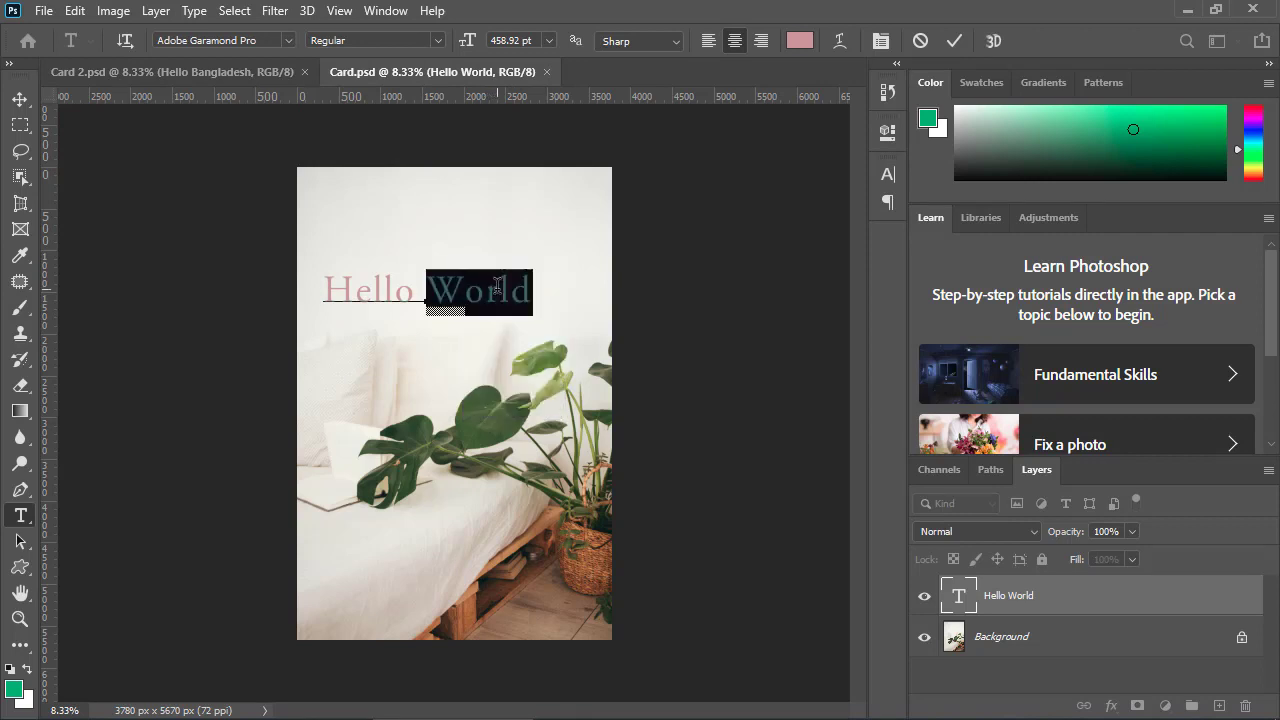
key(BackSpace)
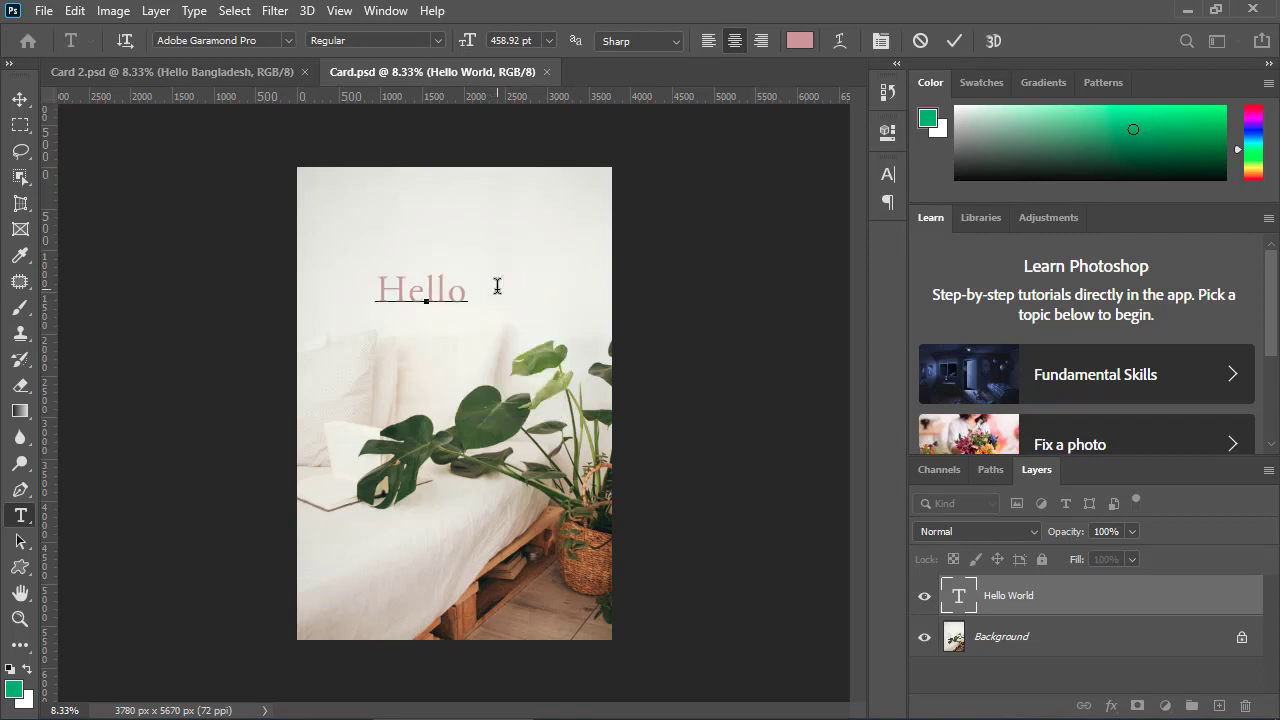
text(US)
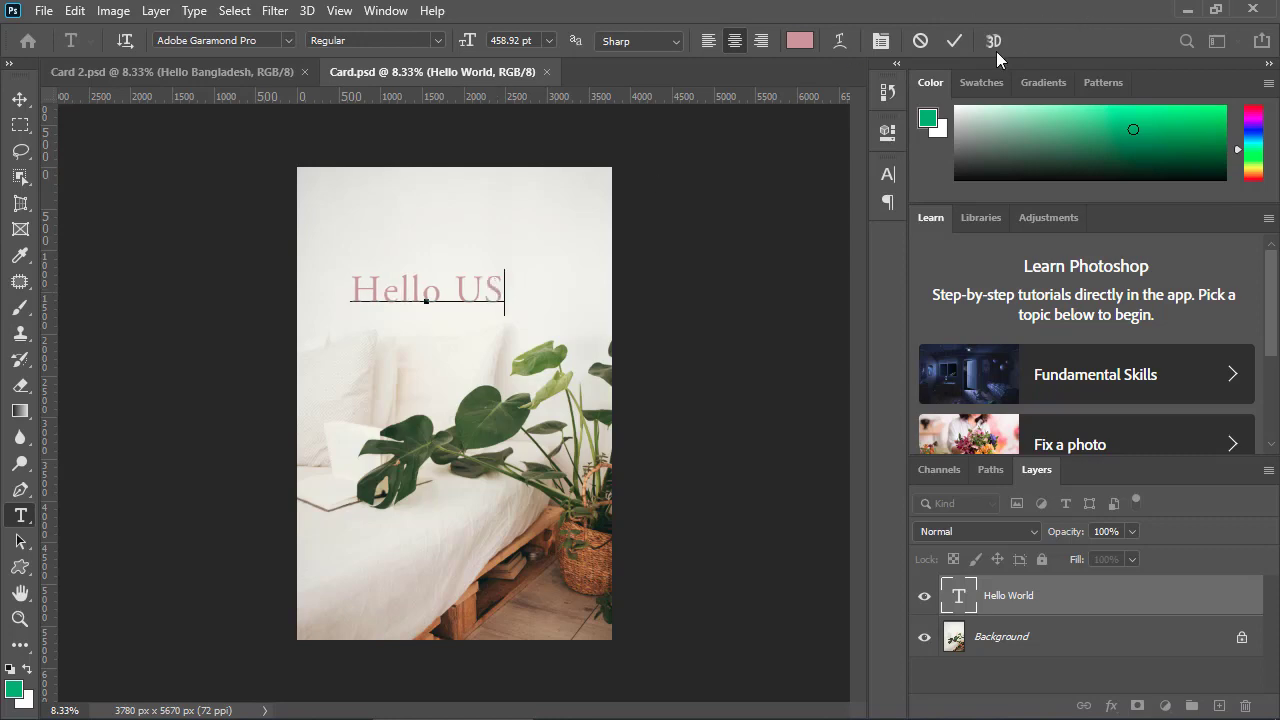
click(952, 41)
click(44, 10)
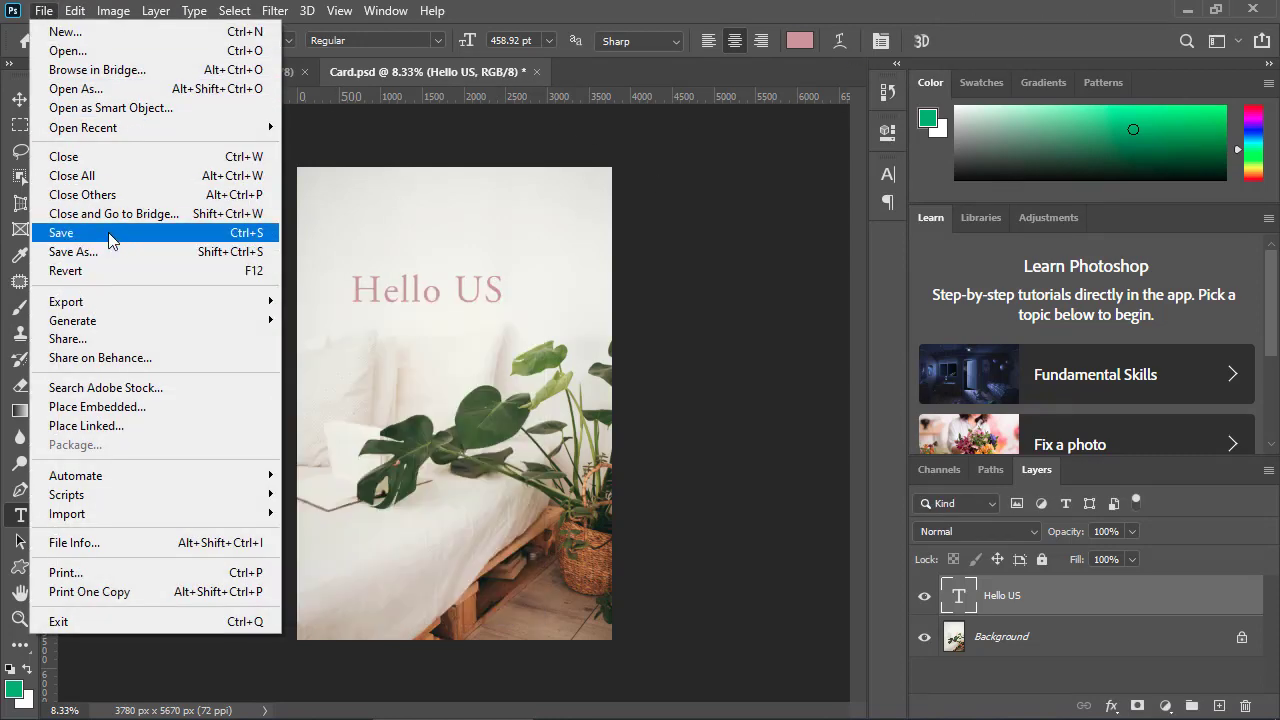
click(108, 232)
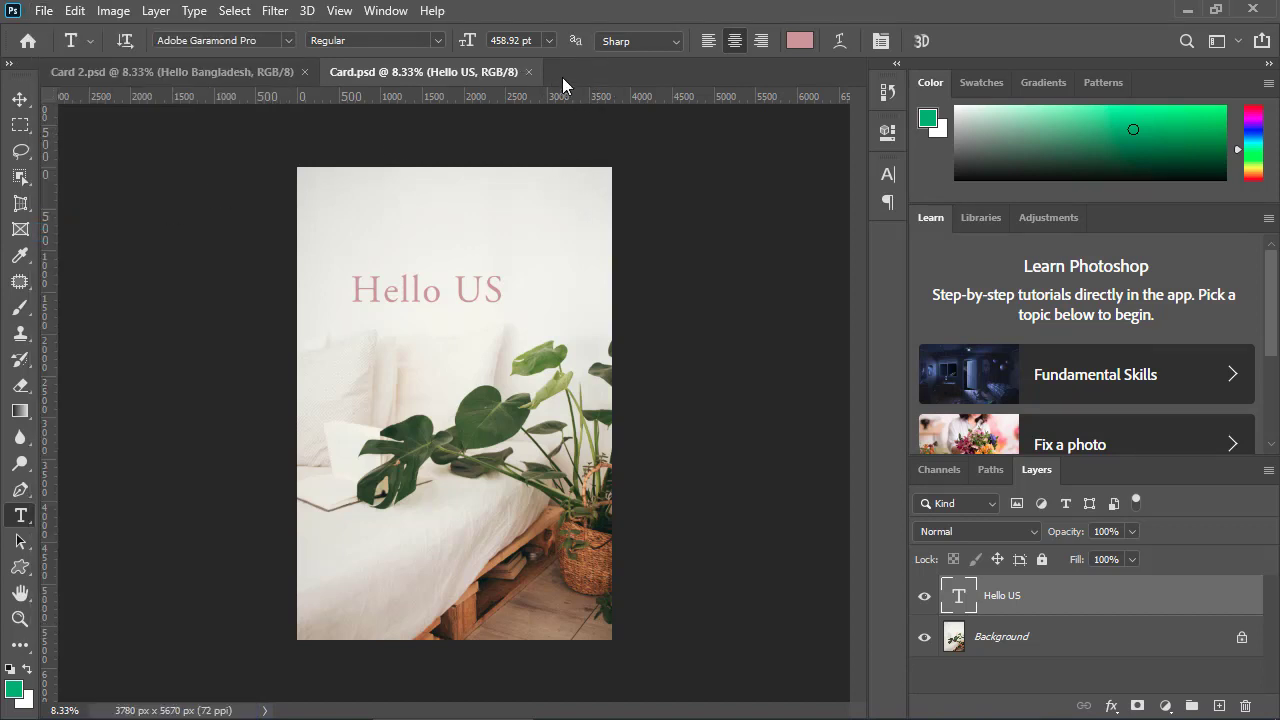
- Close Card.psd and reopen it from the Desktop to check the saved text edit
click(528, 73)
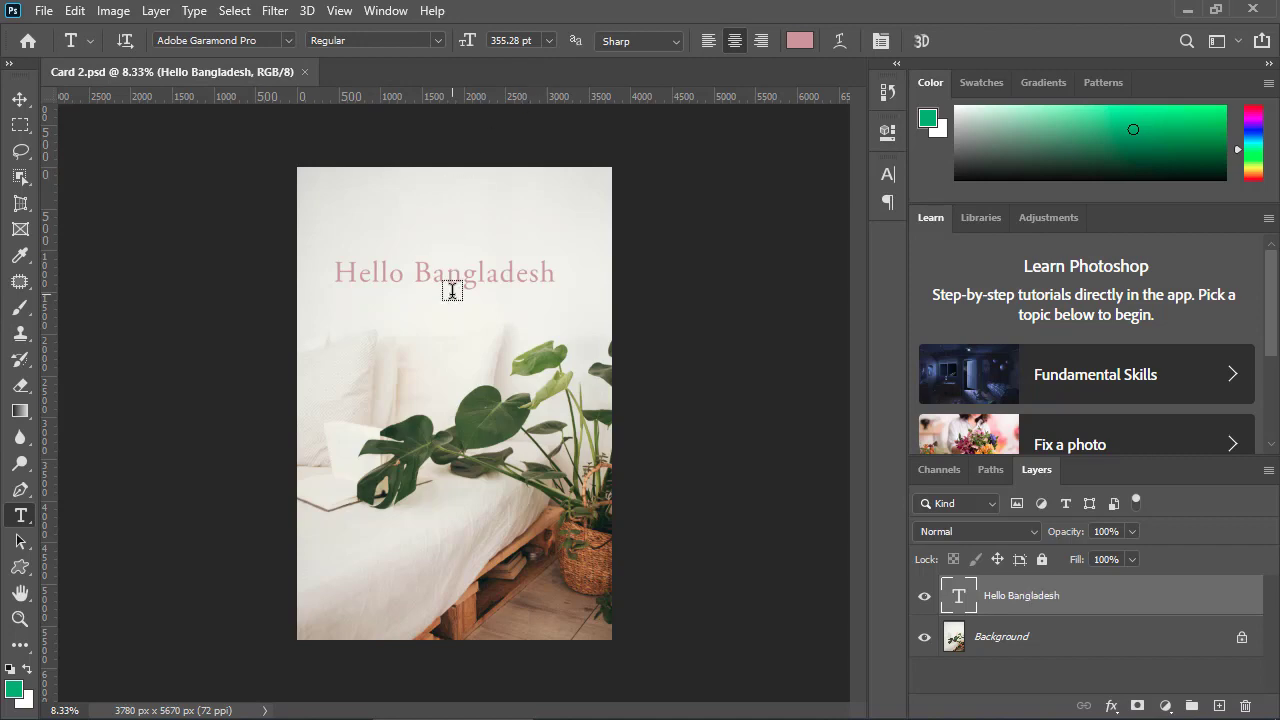
key(ctrl+o)
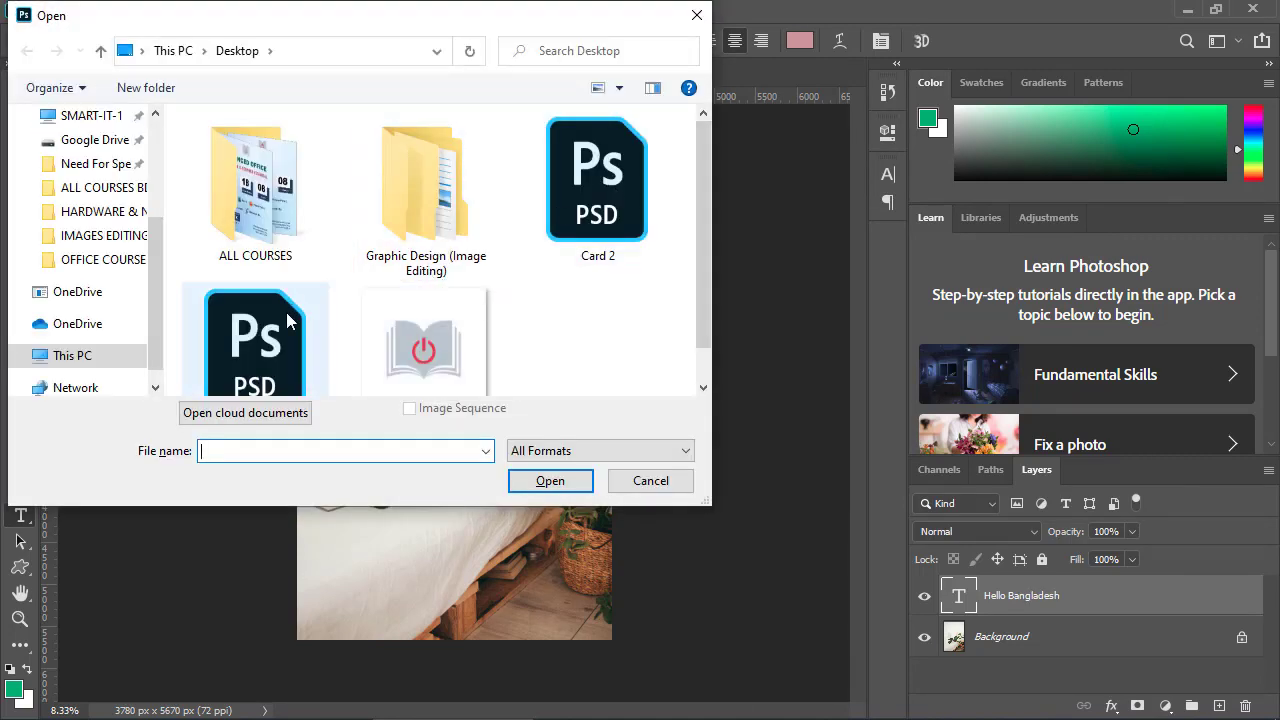
click(287, 320)
click(550, 480)
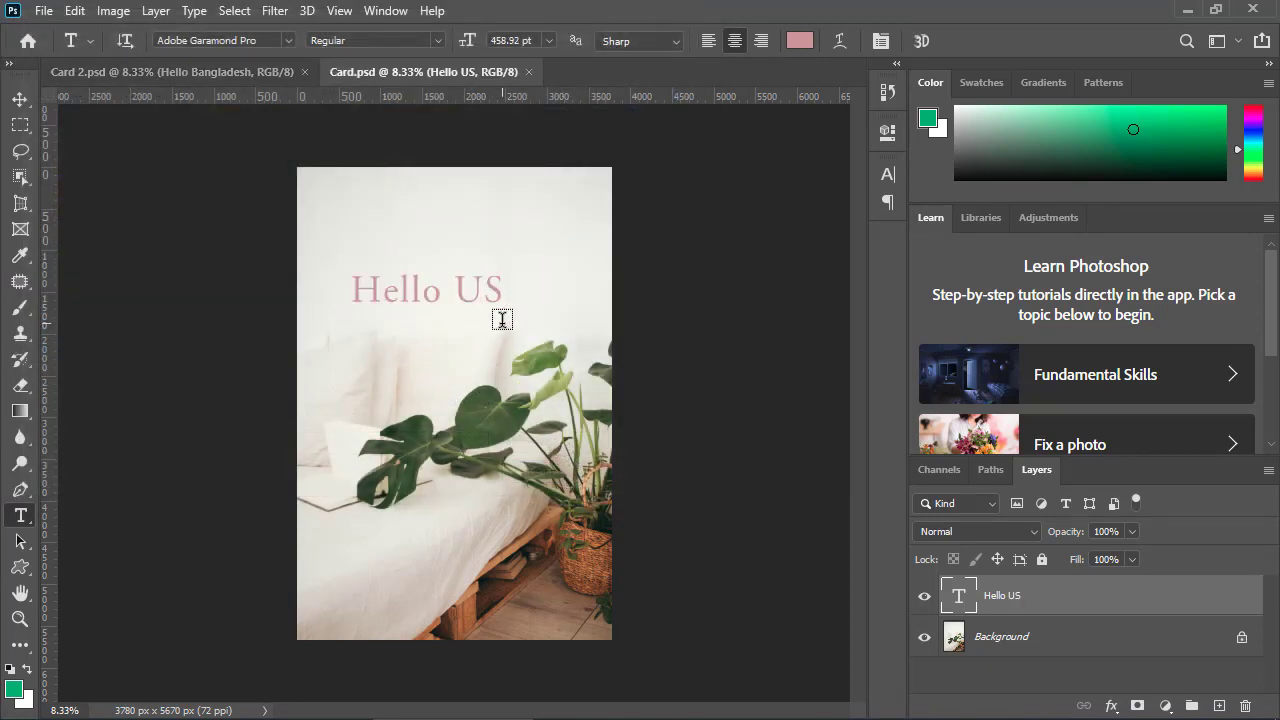
click(45, 12)
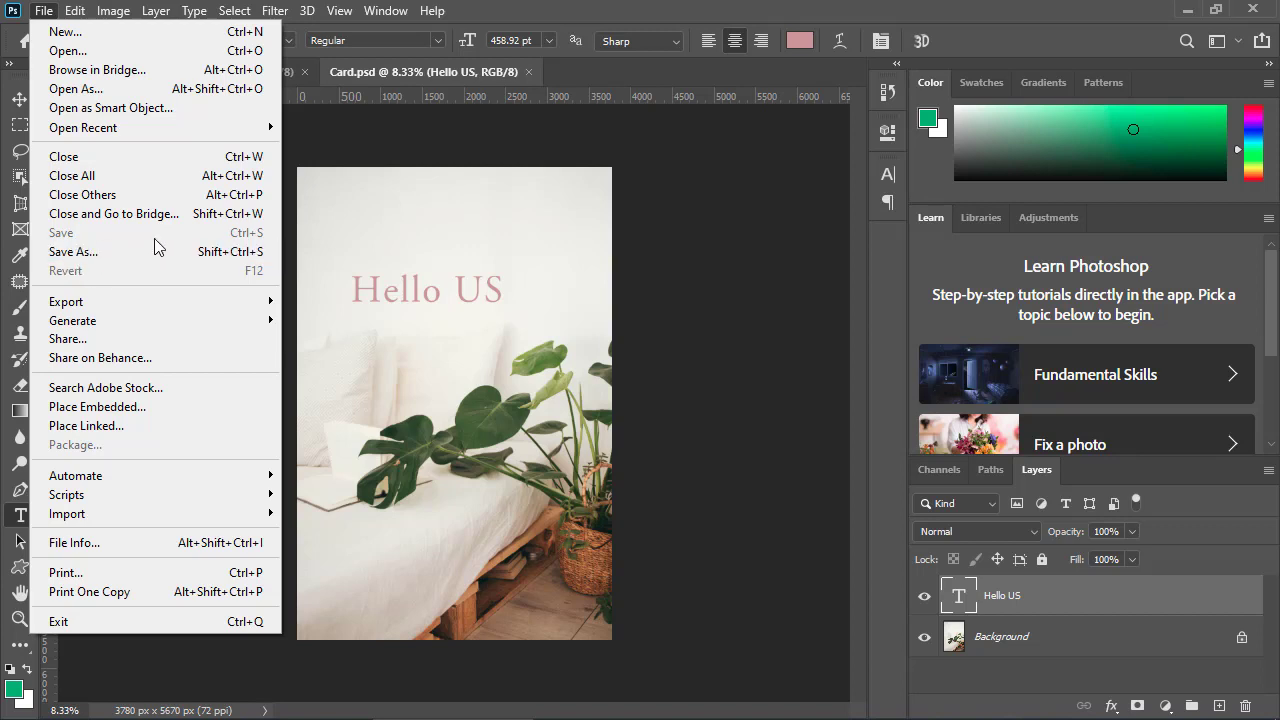
click(42, 16)
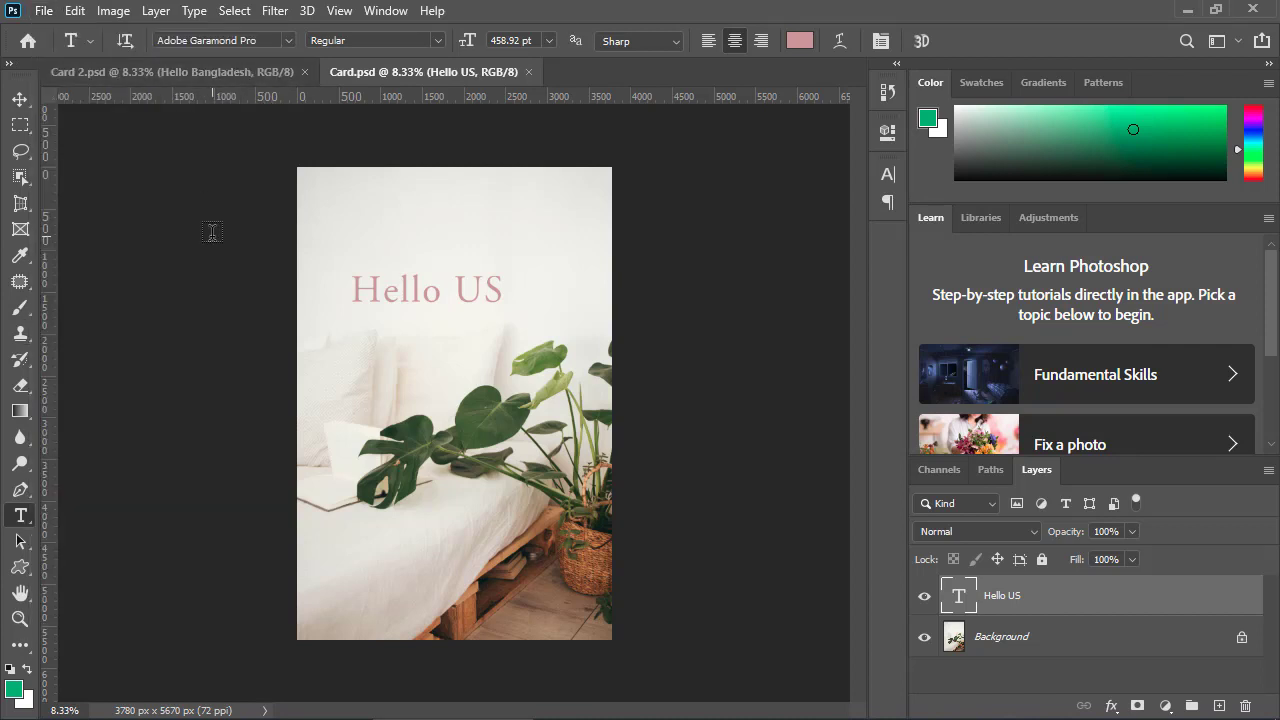